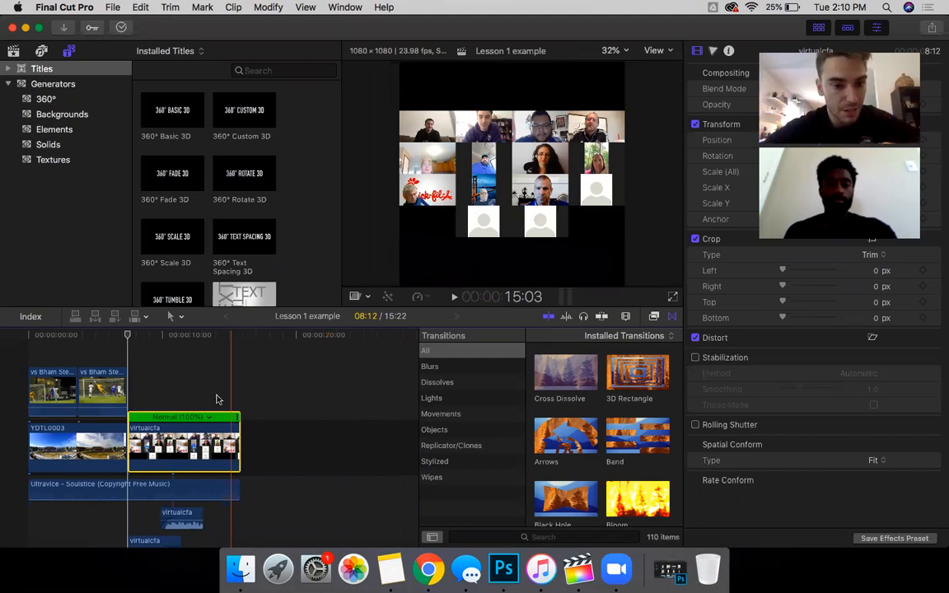
Step: Scroll past the installed titles and switch to the Libraries browser to show the 10-14-19 event clips
scroll(238, 260, "down", 10)
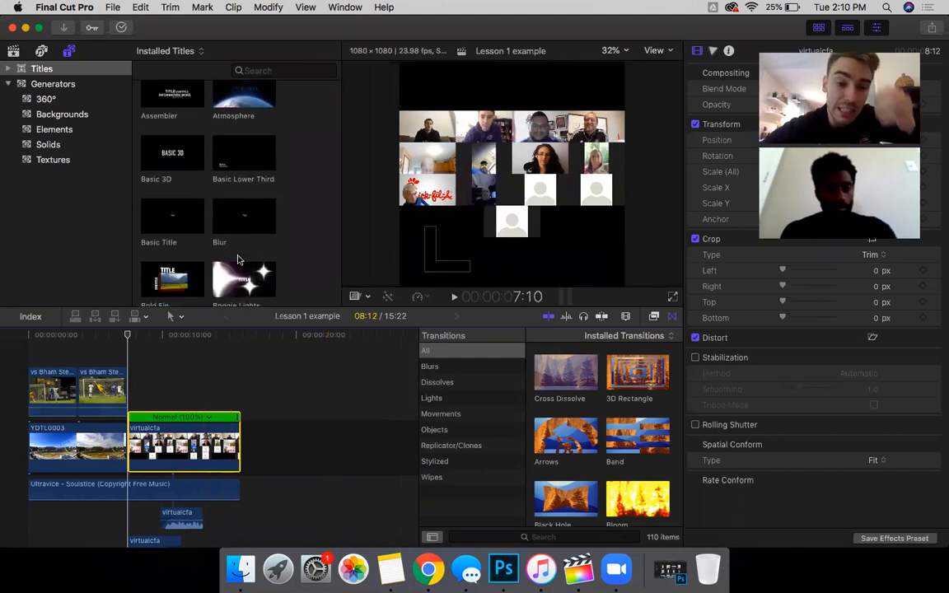
scroll(237, 259, "down", 5)
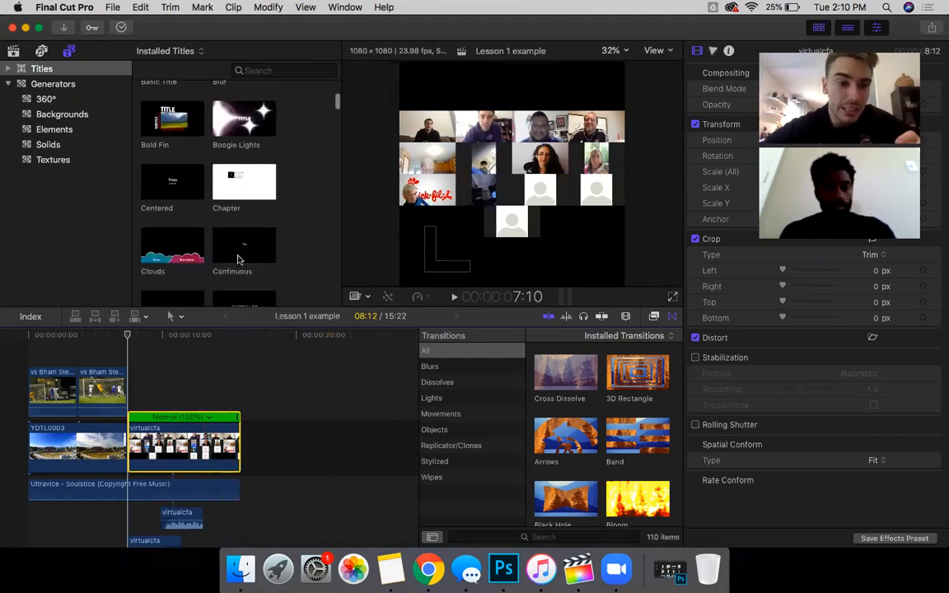
left_click(16, 51)
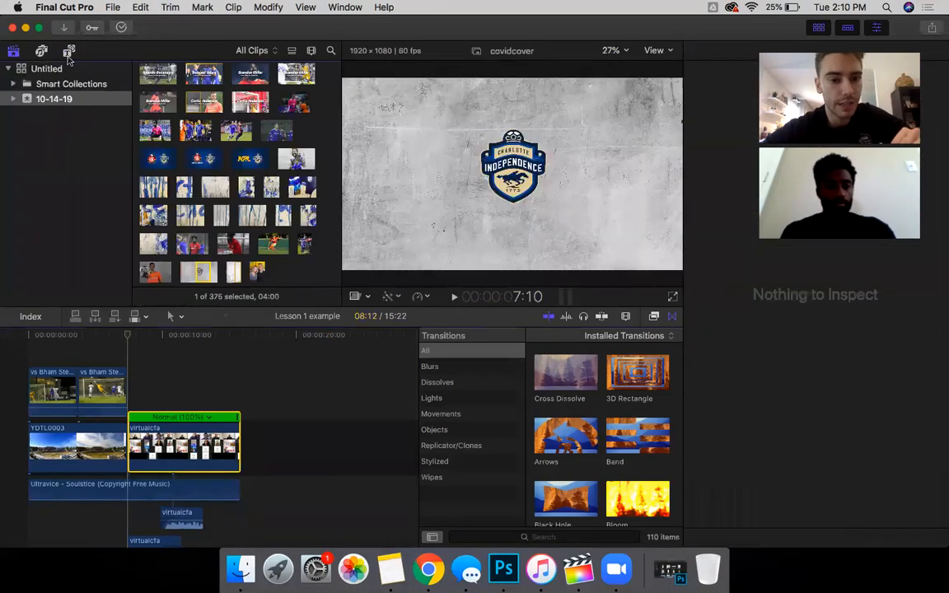
Step: Drag the nplcover clip into the timeline right after virtualcfa and select it there
left_click(260, 163)
left_click_drag(259, 157, 371, 449)
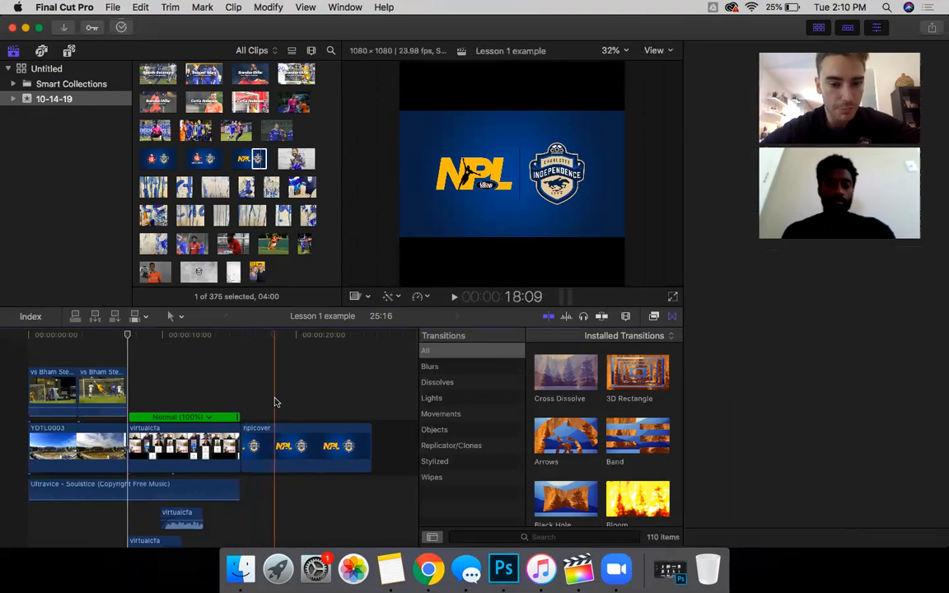
left_click(277, 437)
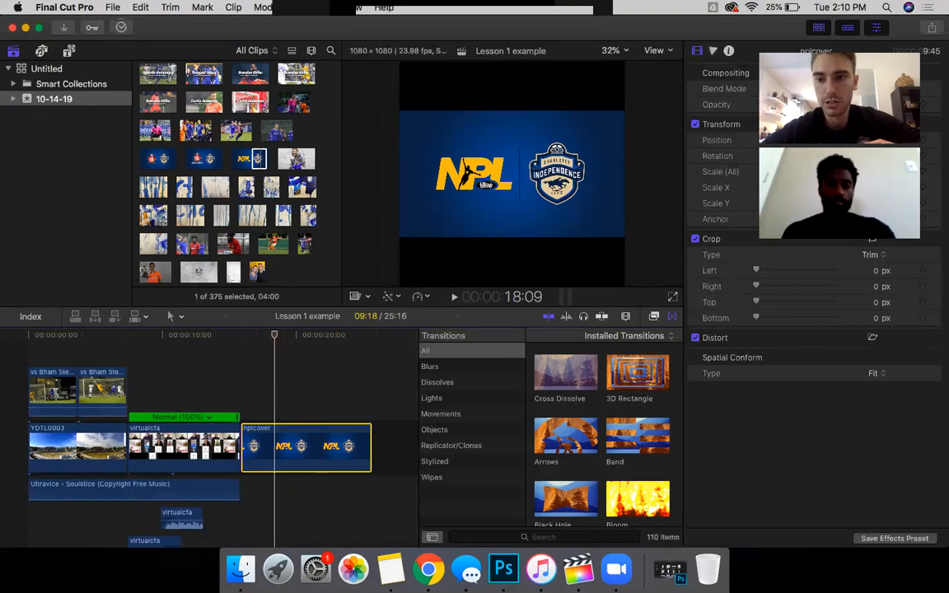
left_click_drag(872, 41, 116, 65)
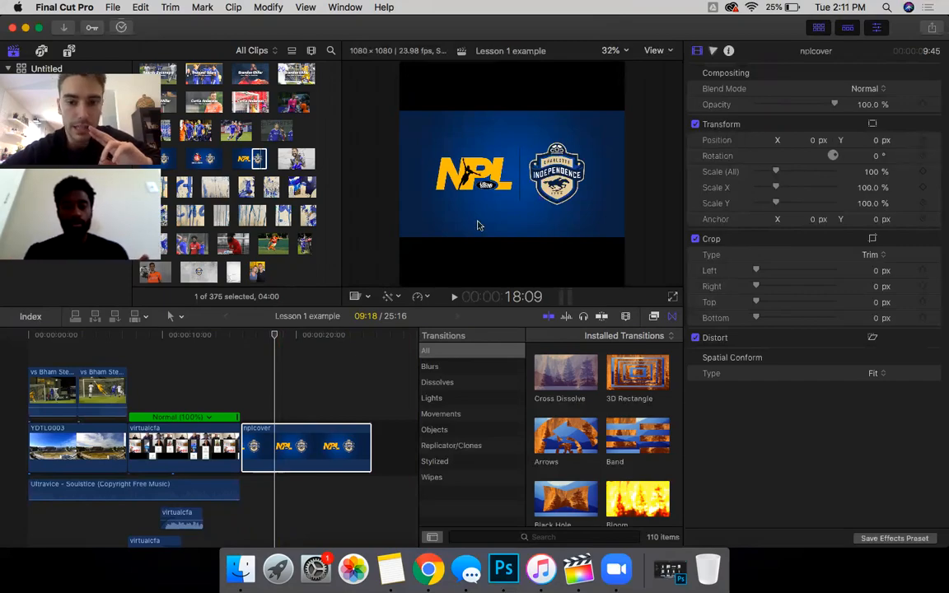
Step: Keyframe the nplcover position at 18:09, then at 22:18 drag Position X right to about 339 px
left_click(276, 455)
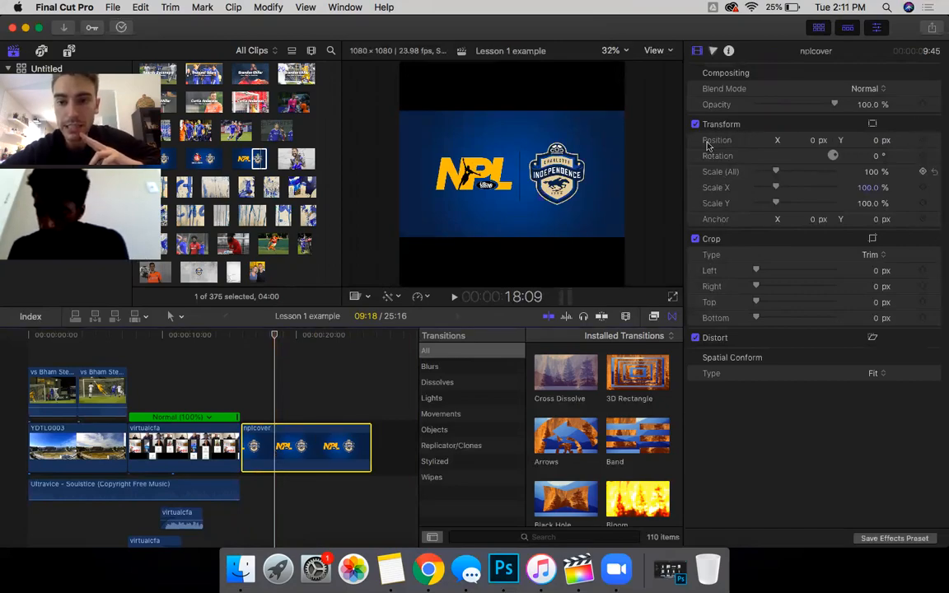
left_click(924, 140)
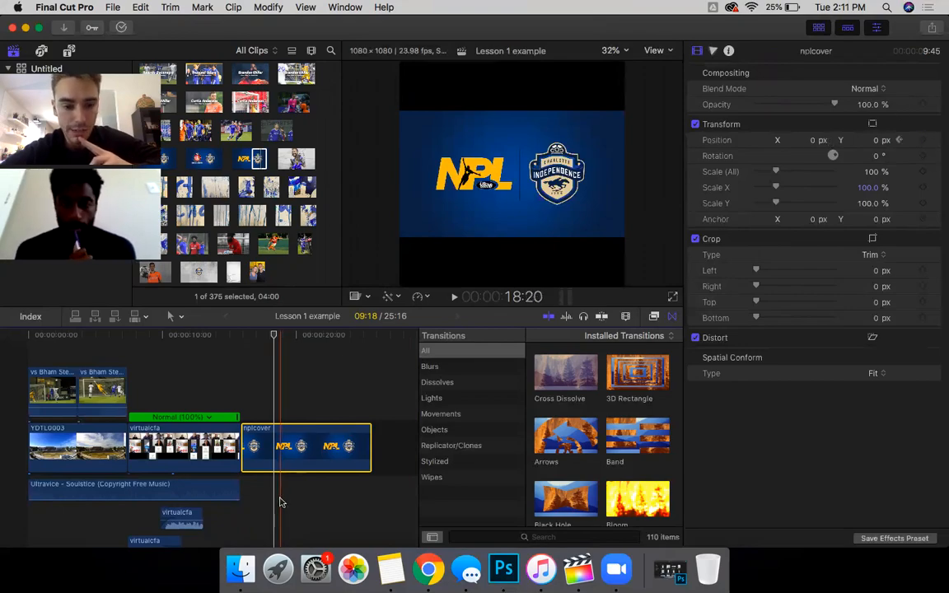
left_click(334, 503)
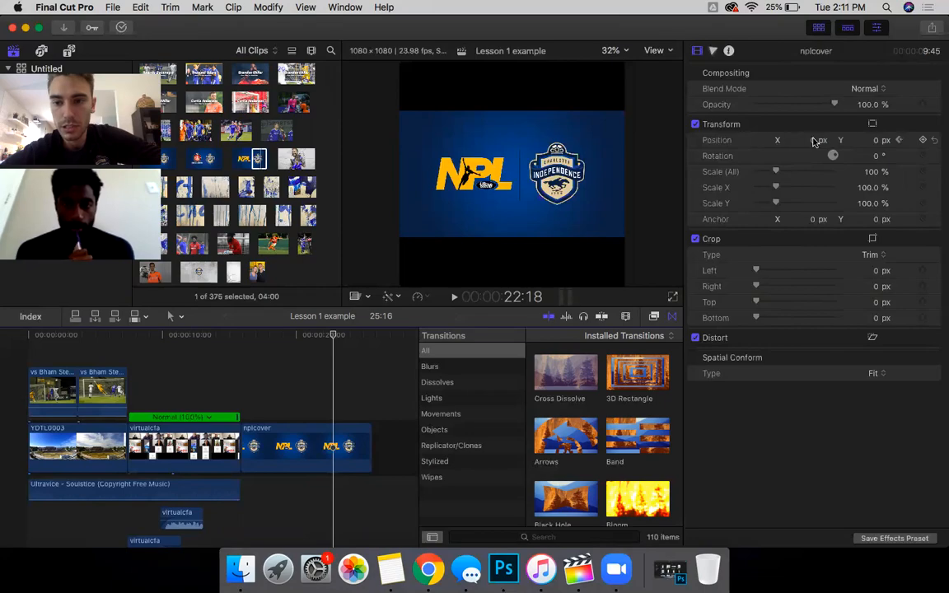
left_click_drag(814, 145, 923, 132)
Step: Add a second Position keyframe on nplcover at the current playhead
left_click(923, 140)
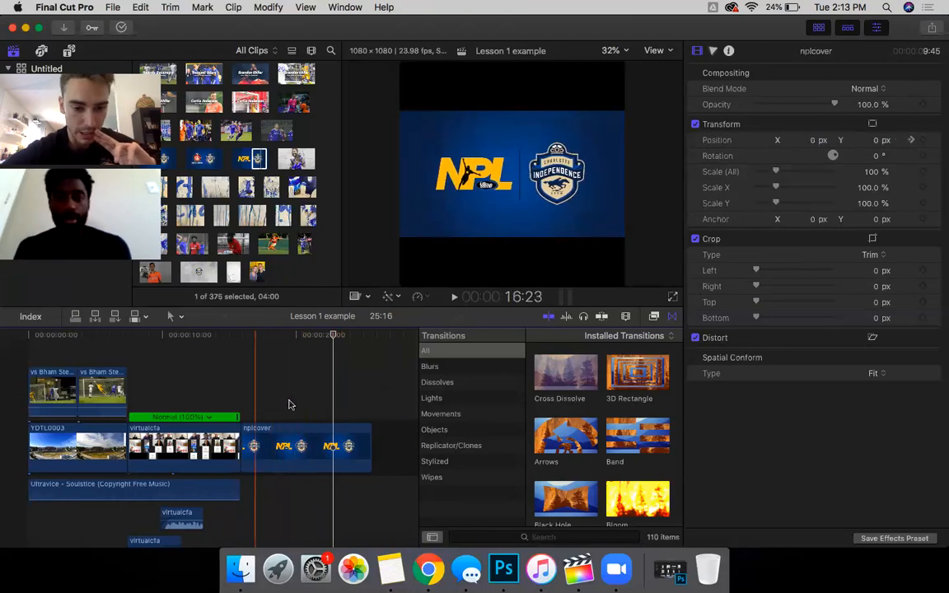
Step: Add a Position keyframe at 22:18 and step between the previous and next keyframes to check them
left_click(899, 141)
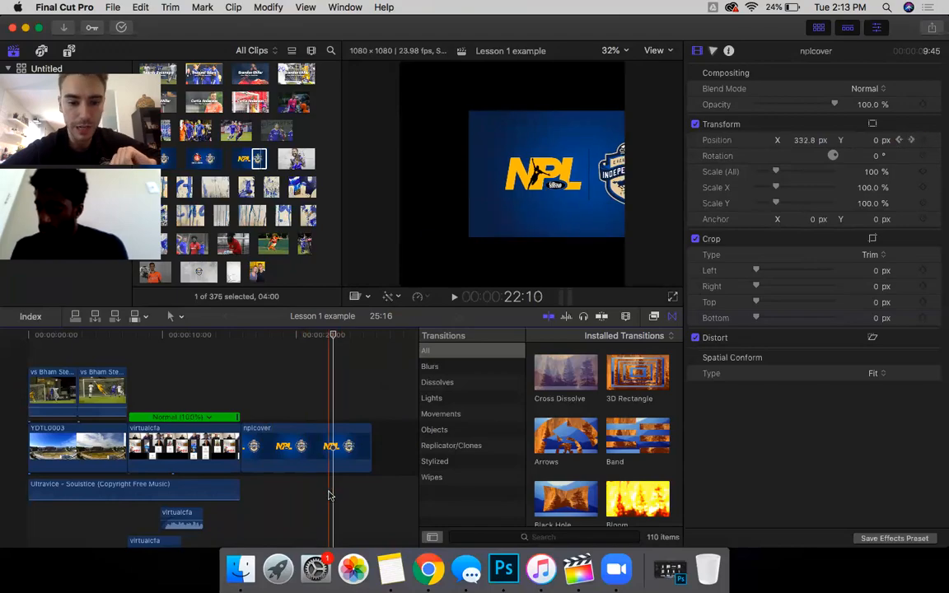
left_click(900, 141)
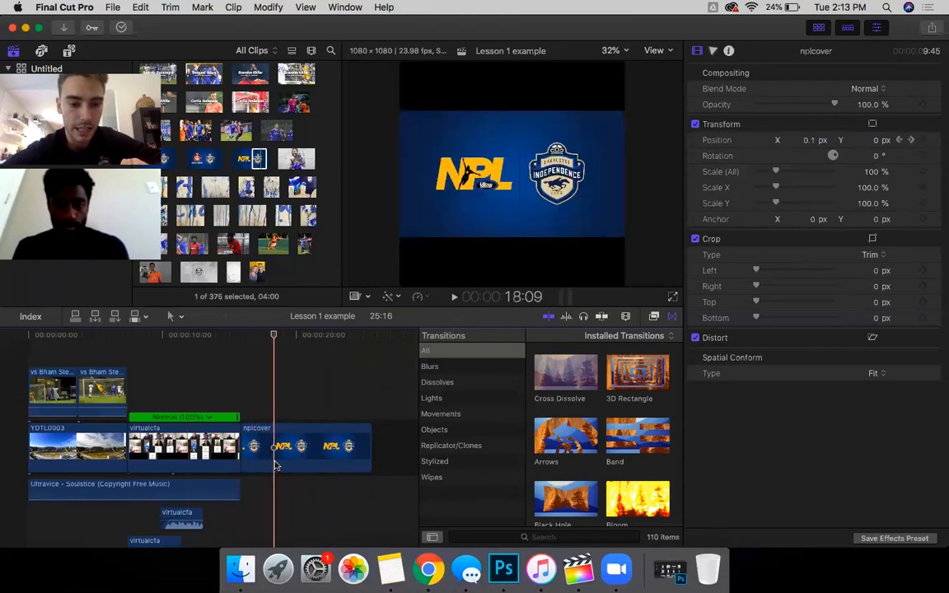
left_click(911, 141)
left_click(911, 141)
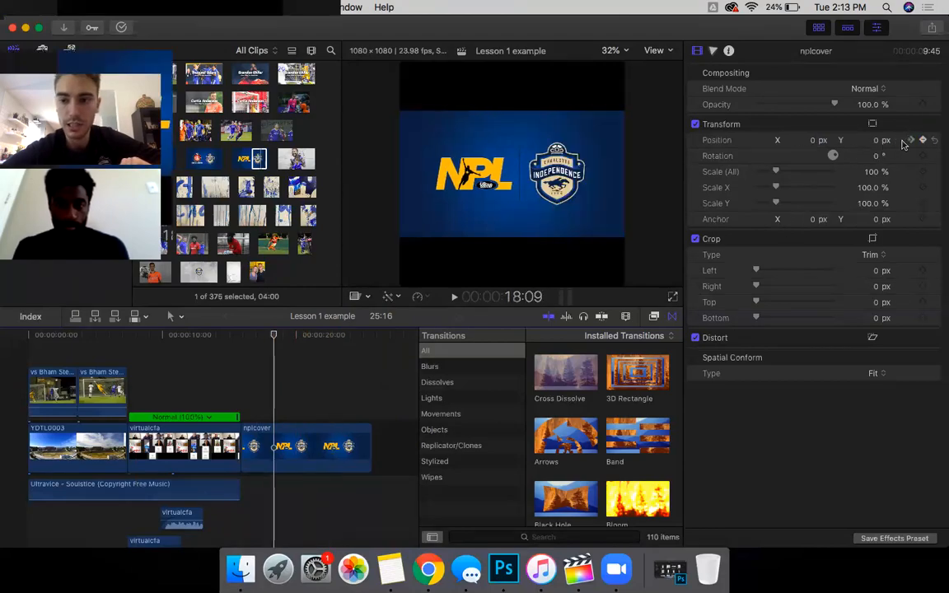
left_click(912, 141)
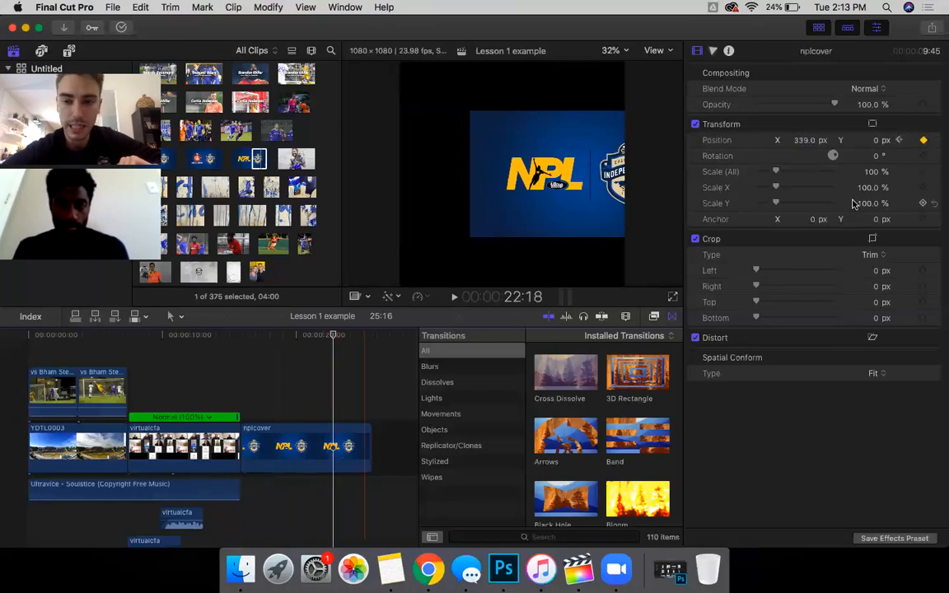
Step: Set the 22:18 keyframe's Position to X 484 px and Y 356 px
left_click_drag(804, 140, 849, 147)
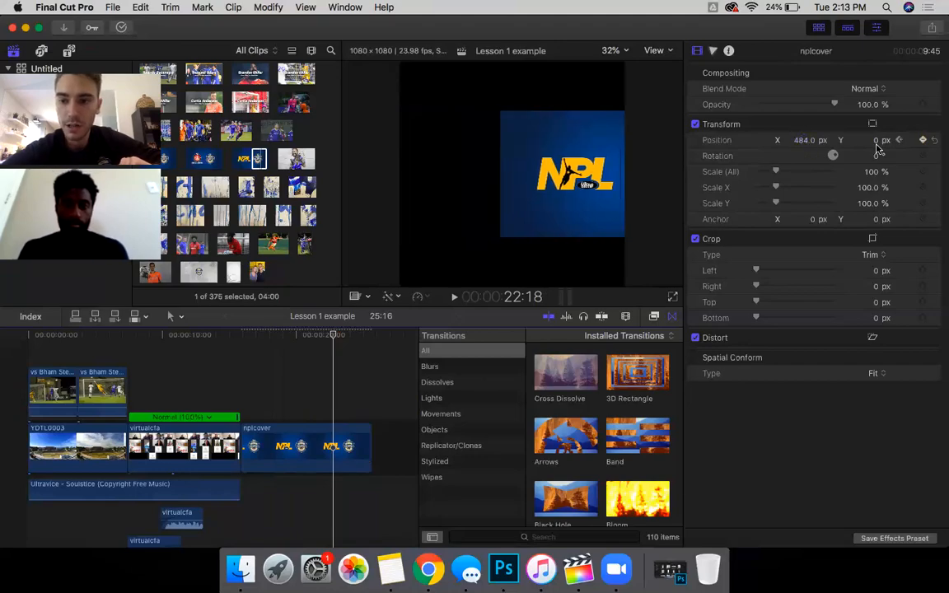
left_click(878, 142)
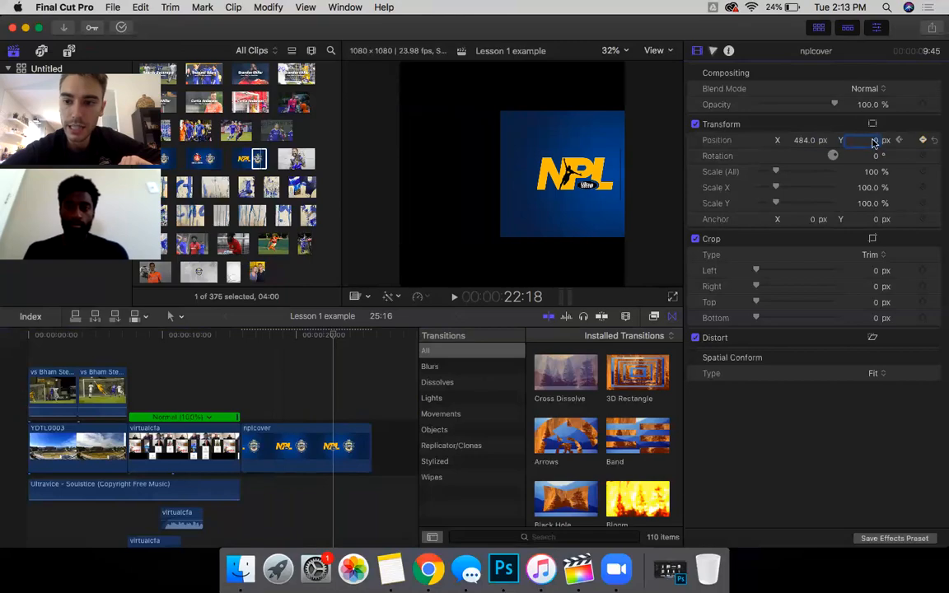
mouse_move(876, 142)
left_mouse_down()
mouse_move(876, 125)
mouse_move(876, 142)
left_mouse_up()
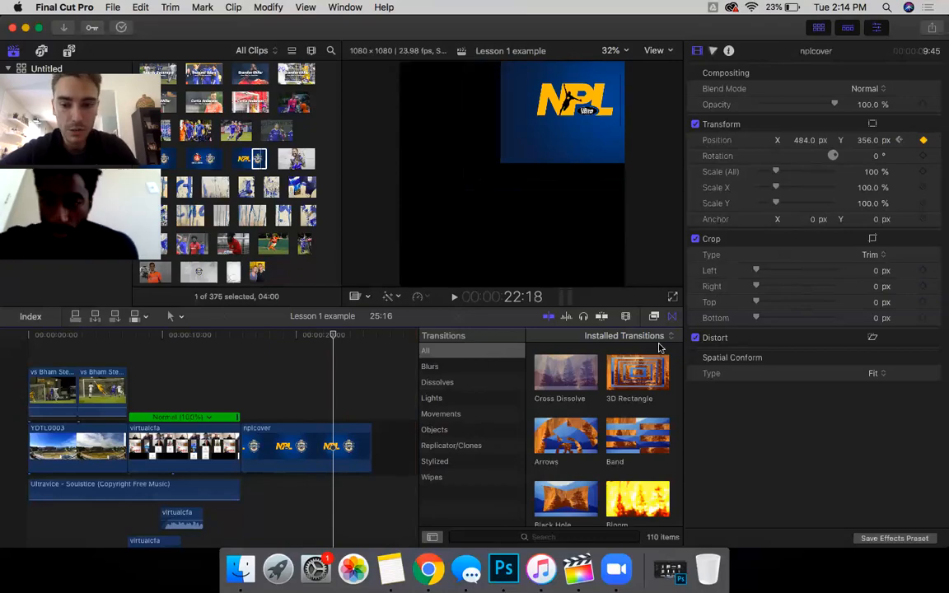
Step: Drag the Gaussian effect from the Blur category of the video effects onto the nplcover clip
left_click(655, 318)
scroll(577, 449, "down", 5)
scroll(631, 420, "down", 1)
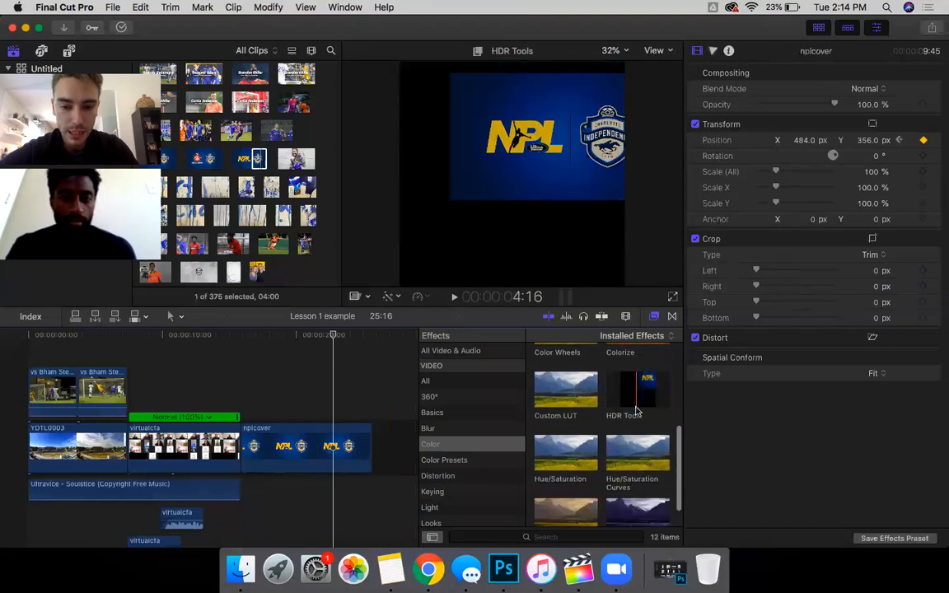
scroll(444, 474, "down", 2)
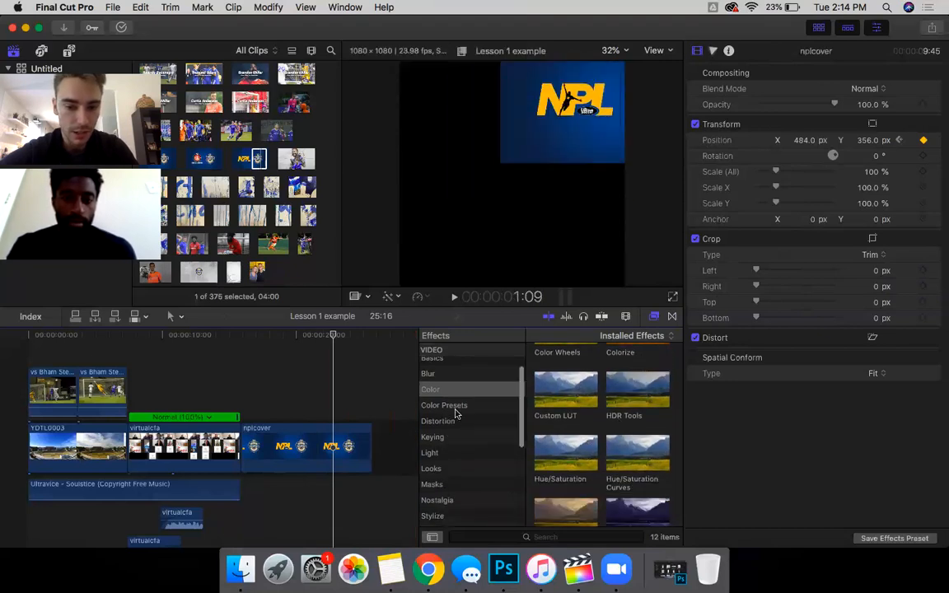
scroll(456, 415, "up", 2)
left_click(441, 402)
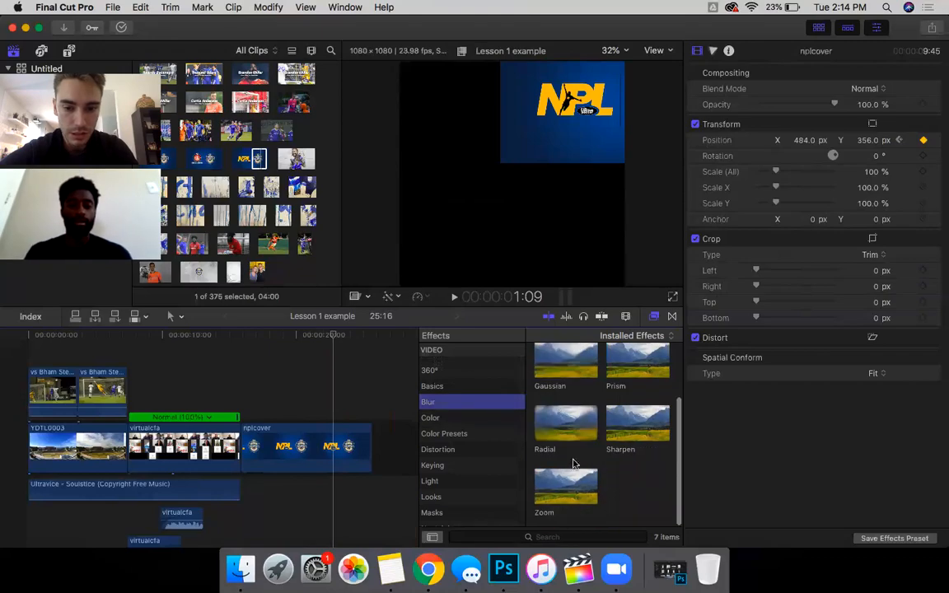
scroll(560, 395, "up", 1)
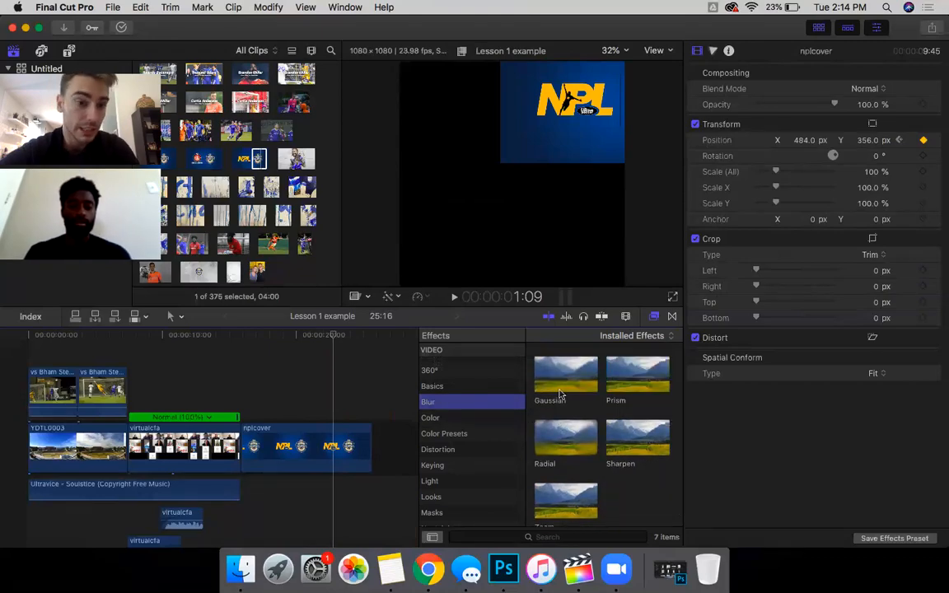
left_click_drag(573, 379, 303, 437)
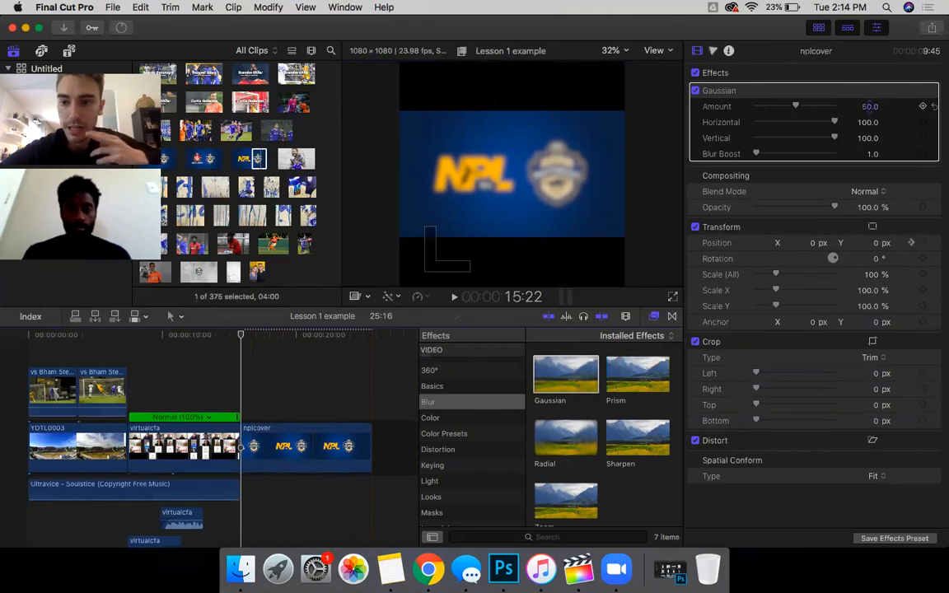
Step: Set the Gaussian Amount to 0, then park the playhead on nplcover's last frame at 25:15
left_click_drag(796, 105, 754, 106)
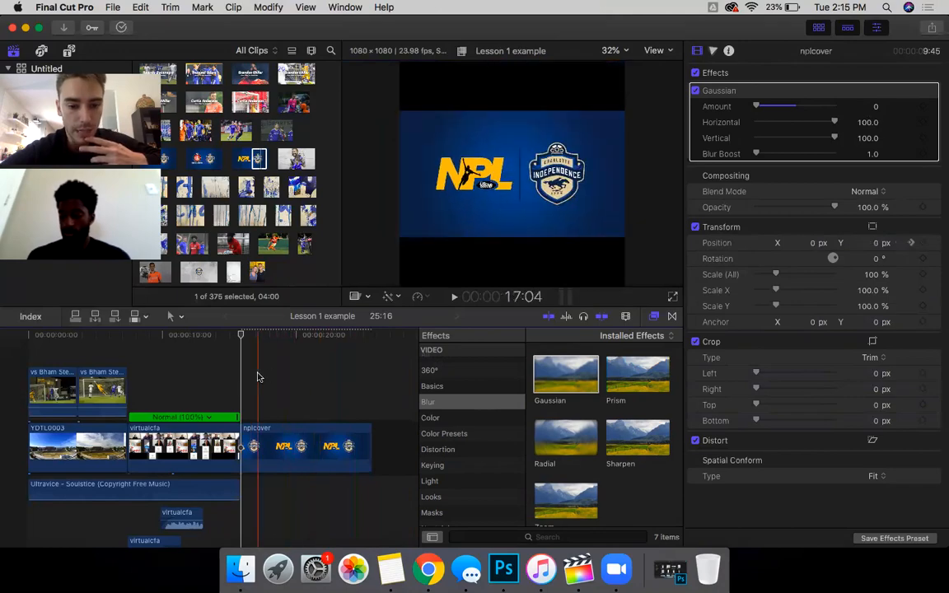
left_click(346, 375)
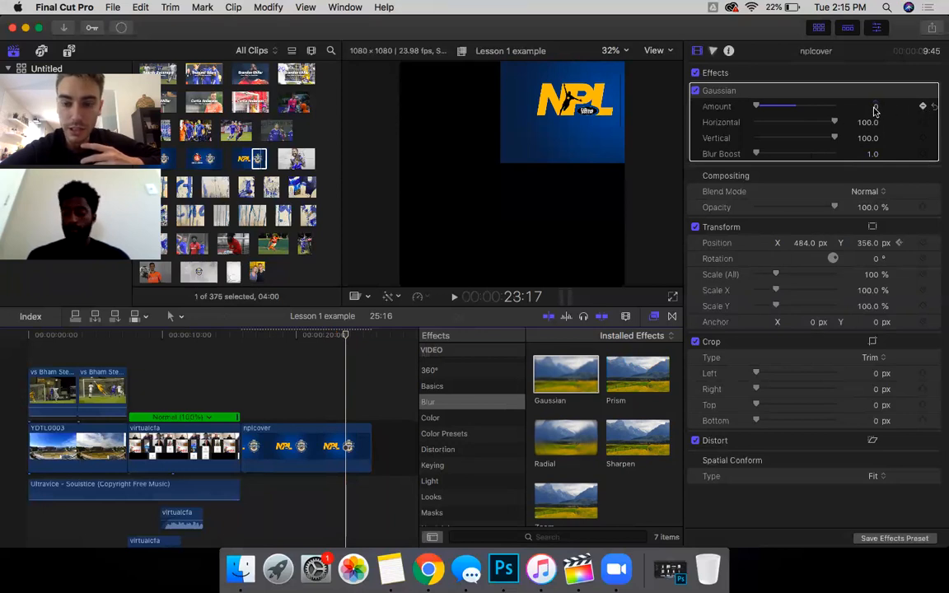
left_click(368, 495)
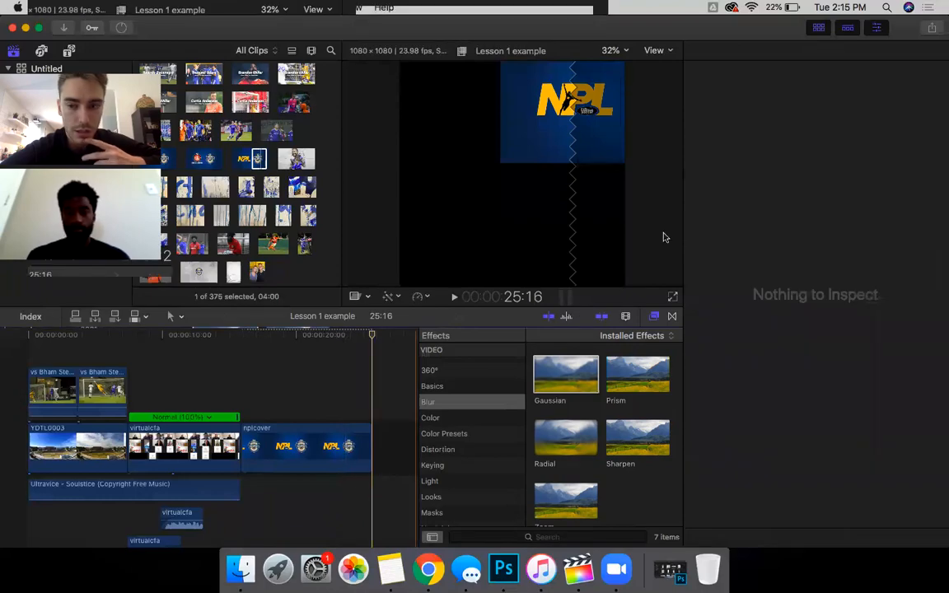
left_click(408, 340)
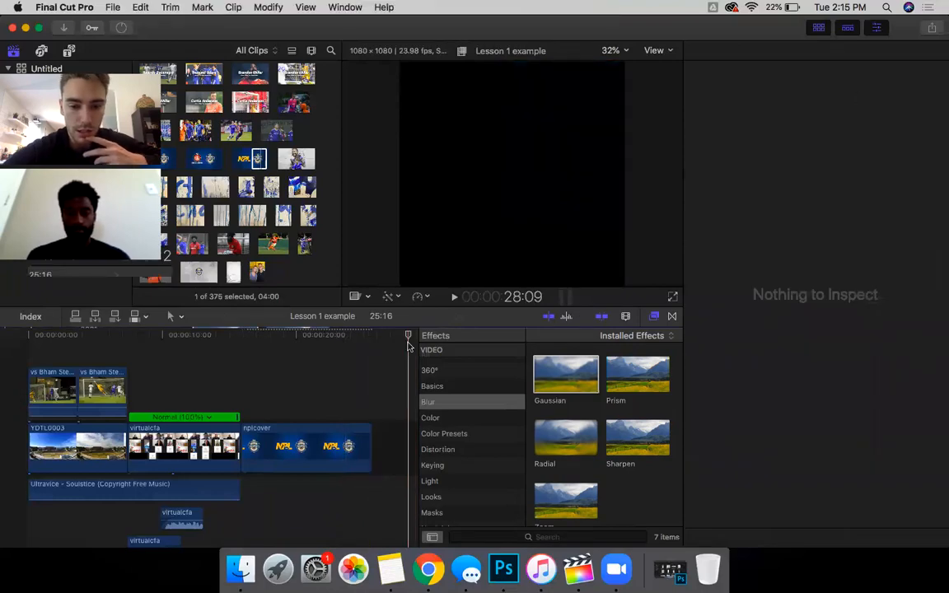
left_click(369, 387)
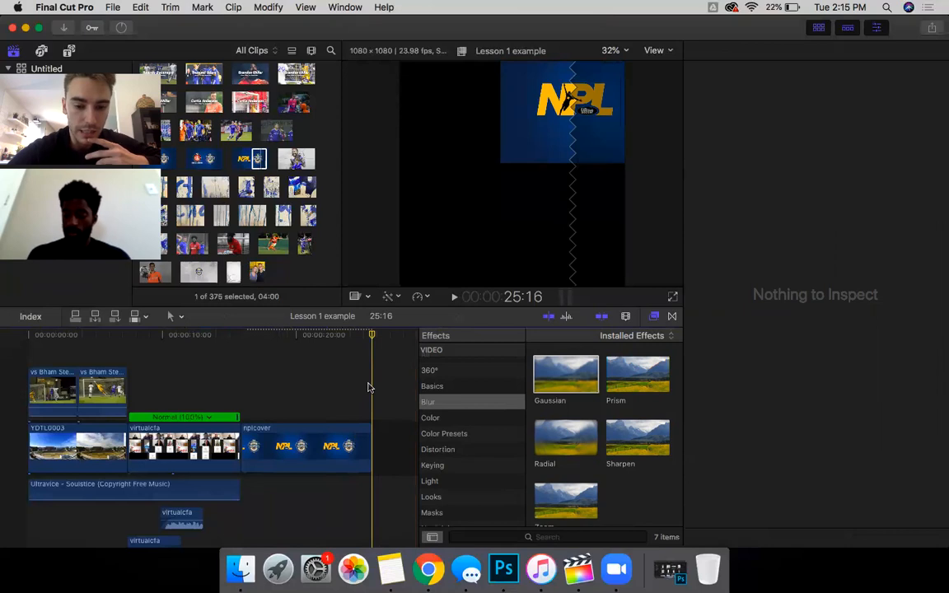
key("Left")
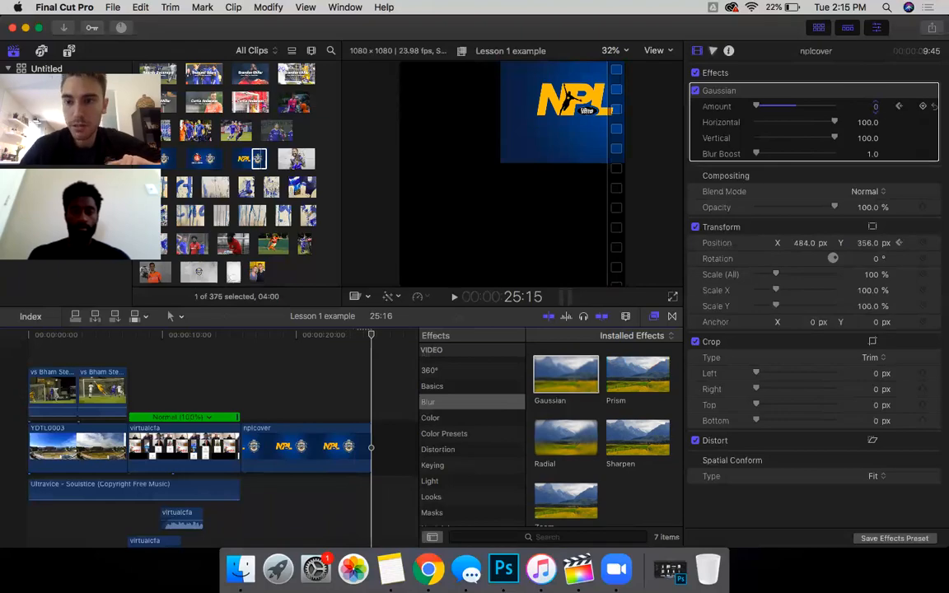
Step: On the clip's last frame at 25:15, raise the Gaussian Amount to 100 to keyframe full blur
left_click_drag(877, 106, 876, 33)
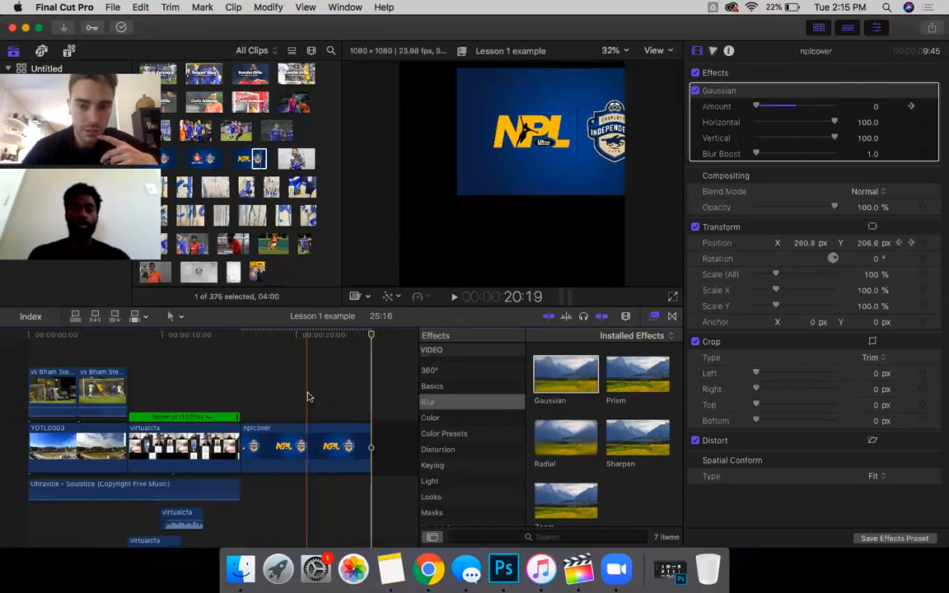
scroll(451, 433, "up", 1)
scroll(452, 435, "down", 5)
scroll(452, 433, "up", 1)
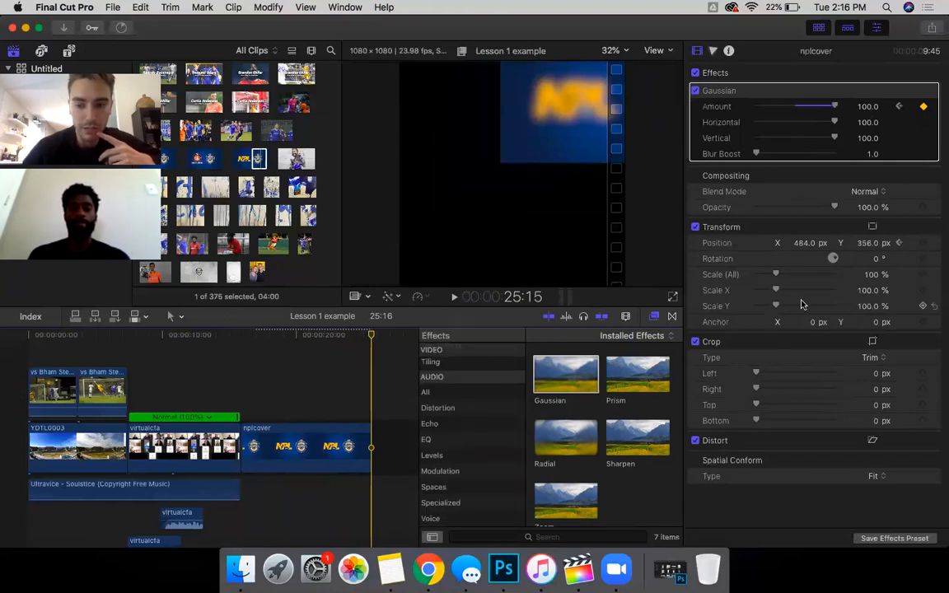
Step: Place a Clothesline transition between virtualcfa and nplcover and adjust its duration
left_click(673, 317)
scroll(597, 421, "down", 5)
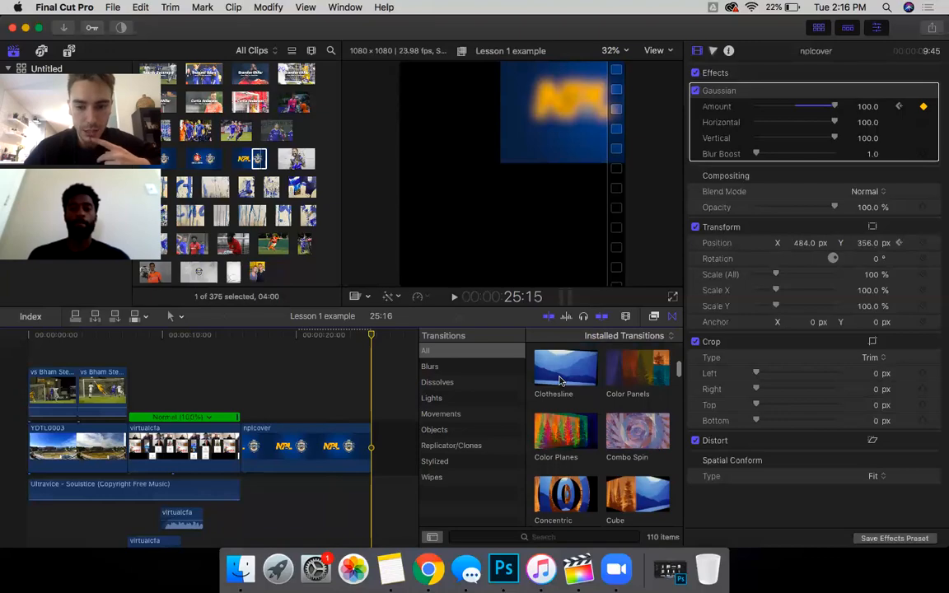
left_click_drag(560, 380, 239, 449)
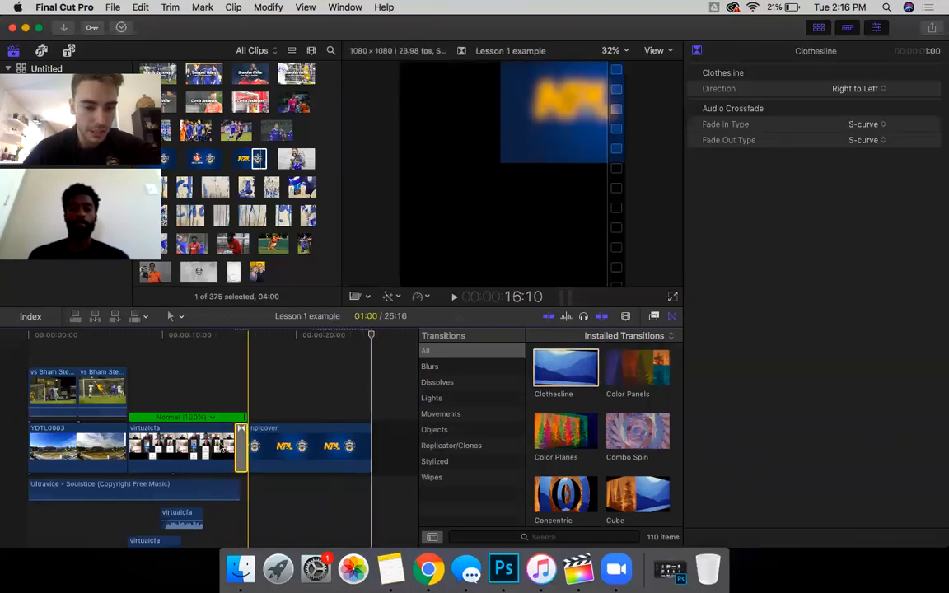
left_click_drag(245, 438, 338, 435)
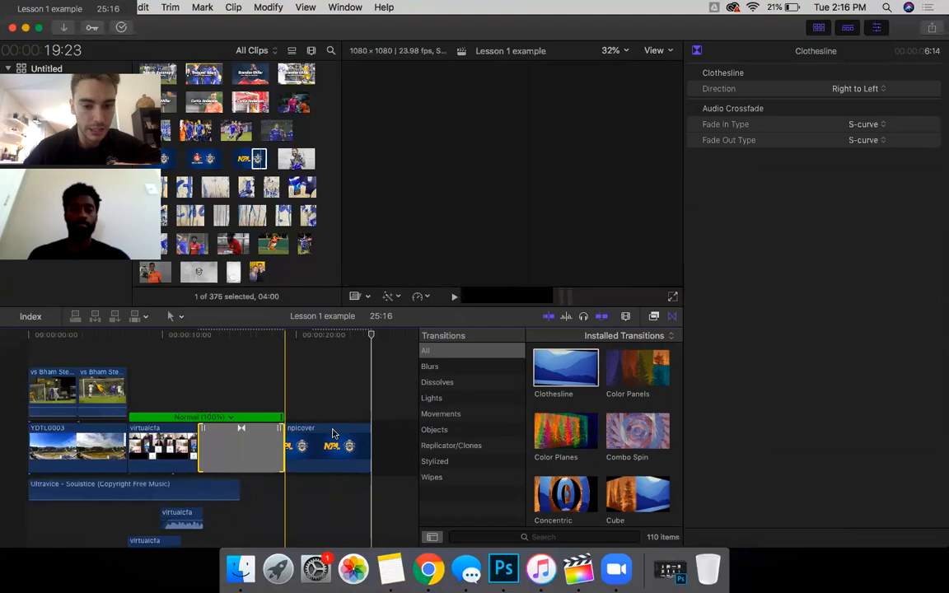
Step: Blade nplcover, delete the excess end piece, then fine-tune its end and the transition width
mouse_move(397, 434)
left_mouse_down()
mouse_move(365, 436)
mouse_move(403, 435)
left_mouse_up()
left_click(363, 435)
left_click(362, 435)
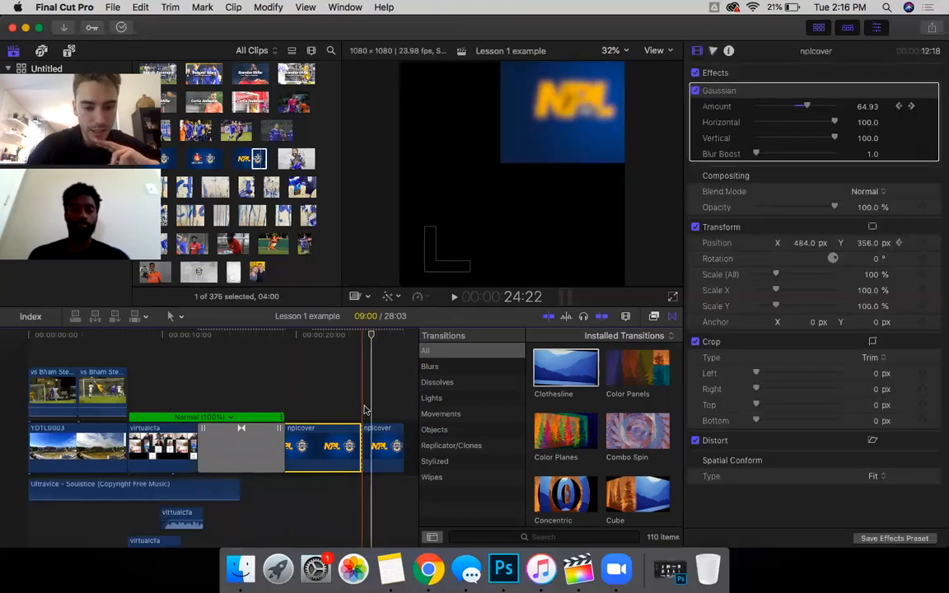
left_click(396, 443)
key("Delete")
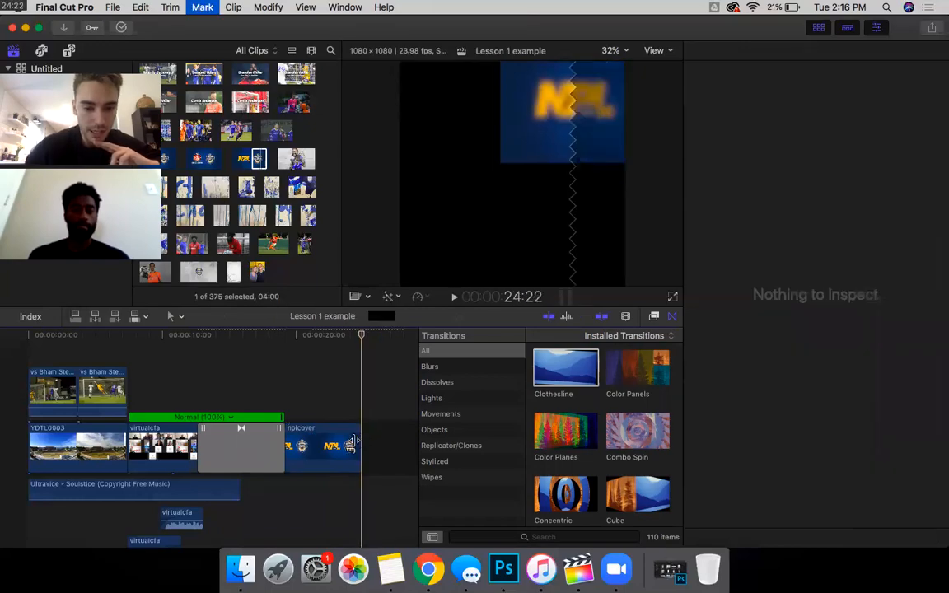
left_click_drag(360, 439, 378, 440)
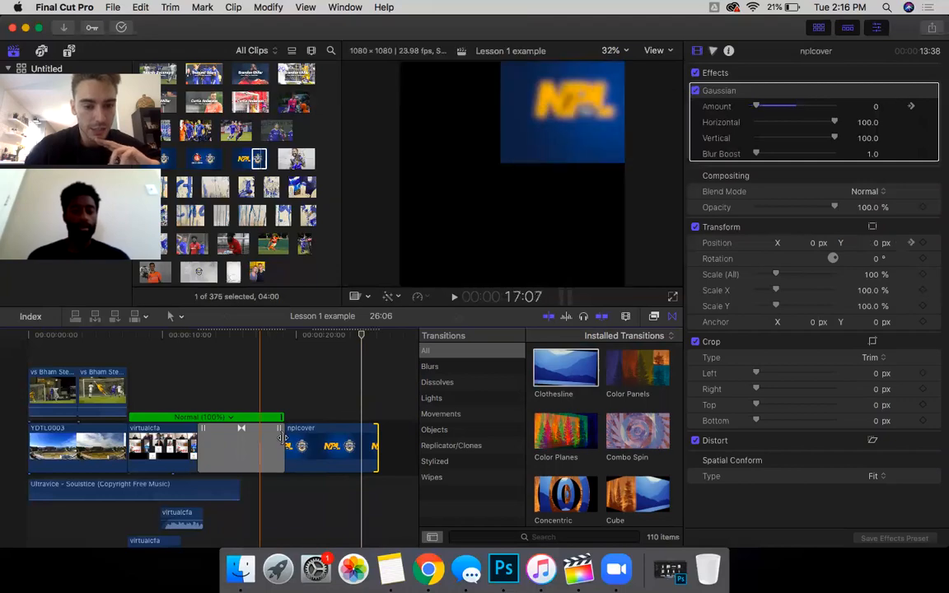
mouse_move(284, 439)
left_mouse_down()
mouse_move(263, 438)
mouse_move(291, 436)
left_mouse_up()
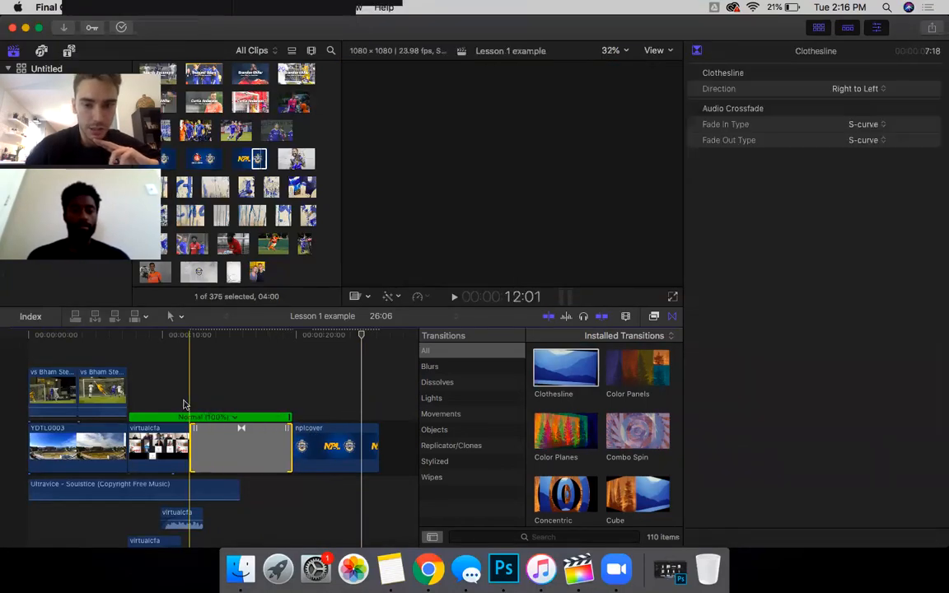
left_click(254, 412)
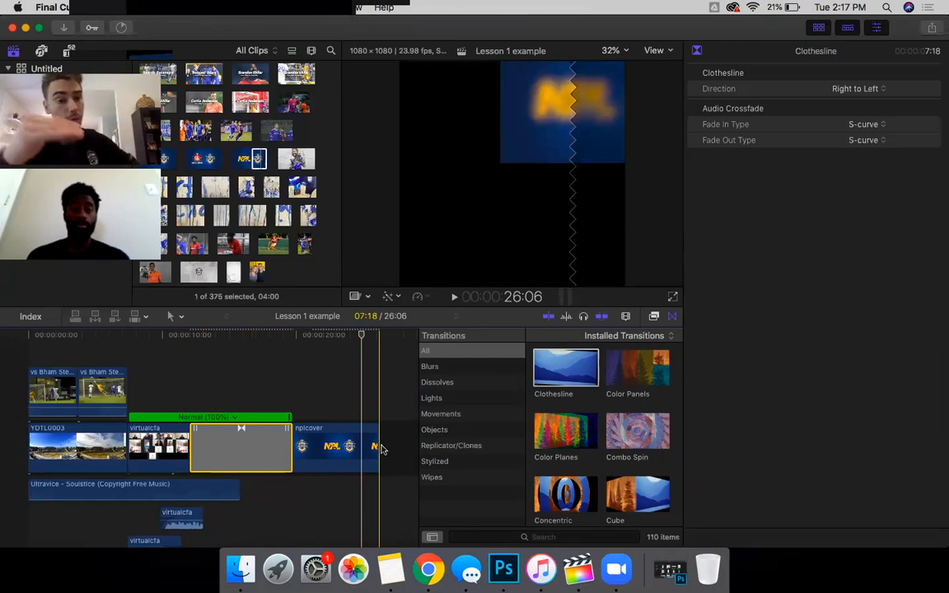
Step: Extend the nplcover clip's end by 2:08 so it runs 16:33
left_click_drag(376, 447, 410, 446)
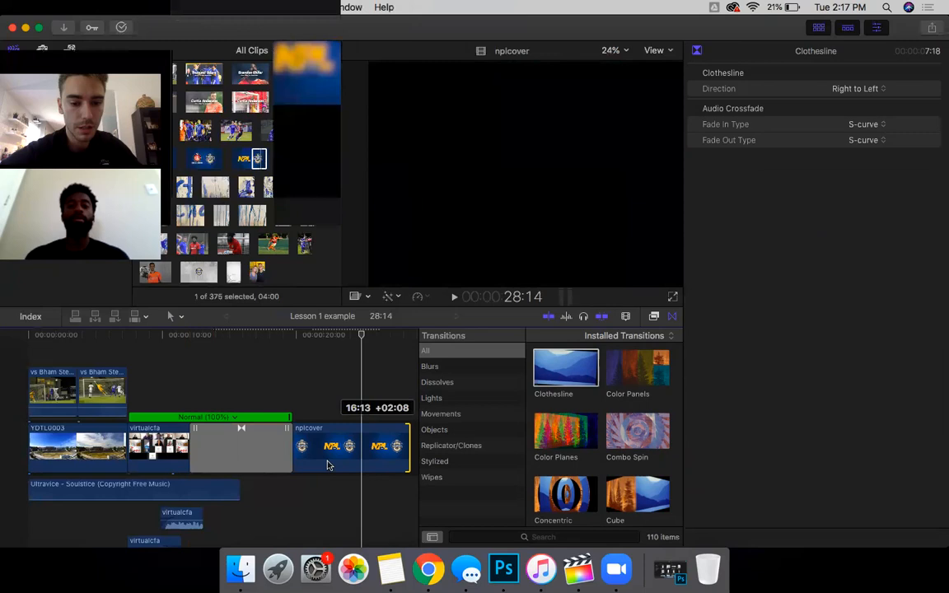
scroll(328, 466, "right", 3)
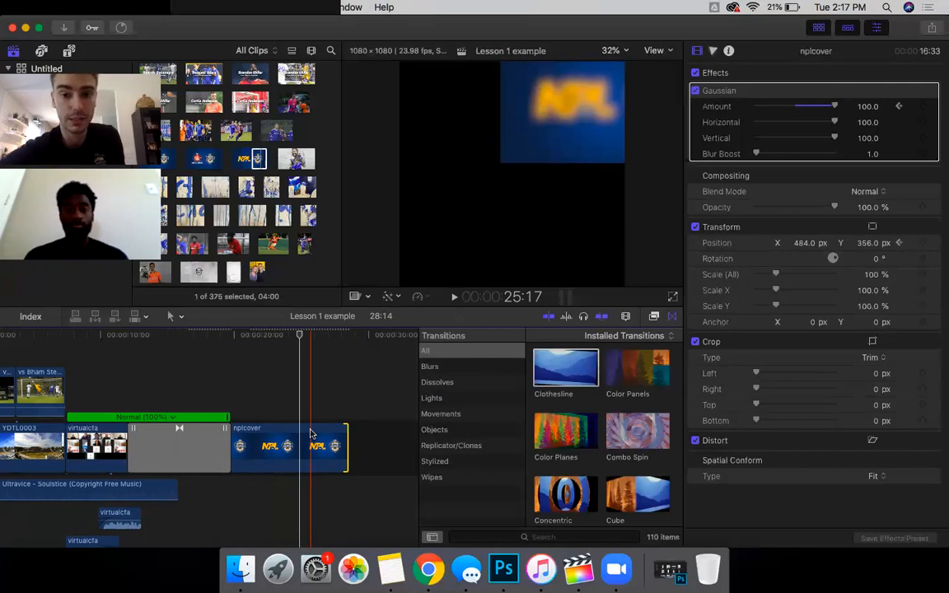
Step: Reset the nplcover clip's position to 0, 0 px and park the playhead where the slide begins
left_click(270, 444)
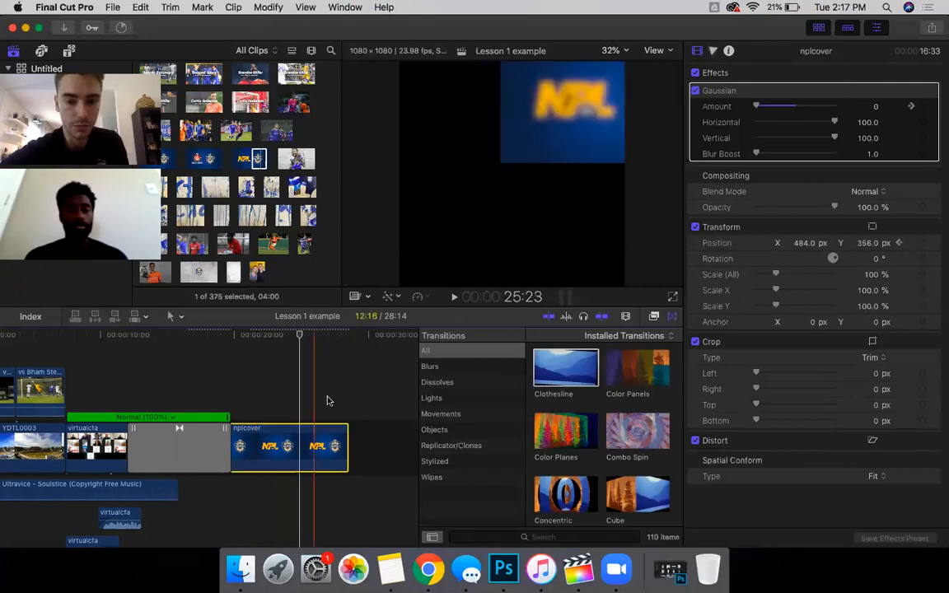
left_click(230, 397)
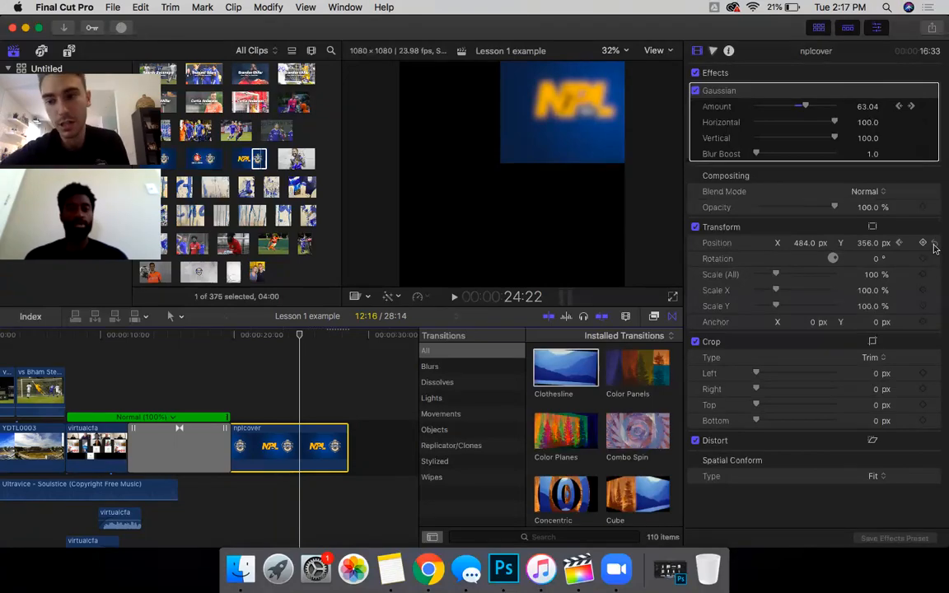
left_click(934, 244)
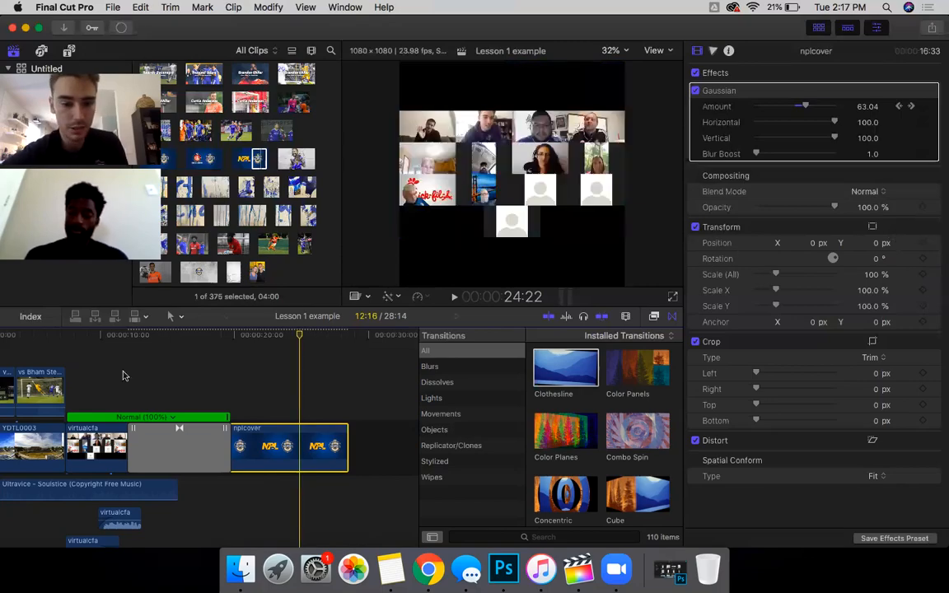
left_click(266, 403)
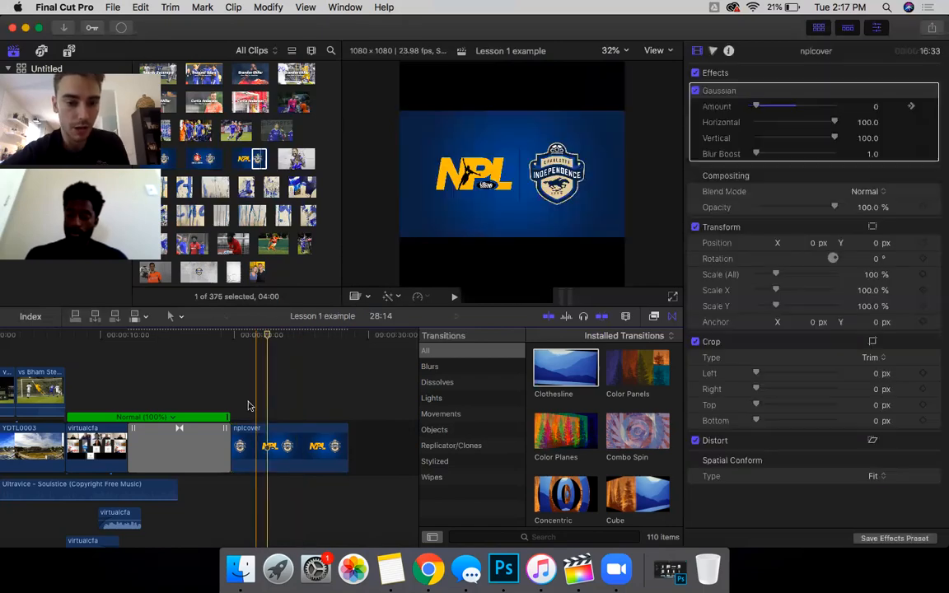
left_click(250, 406)
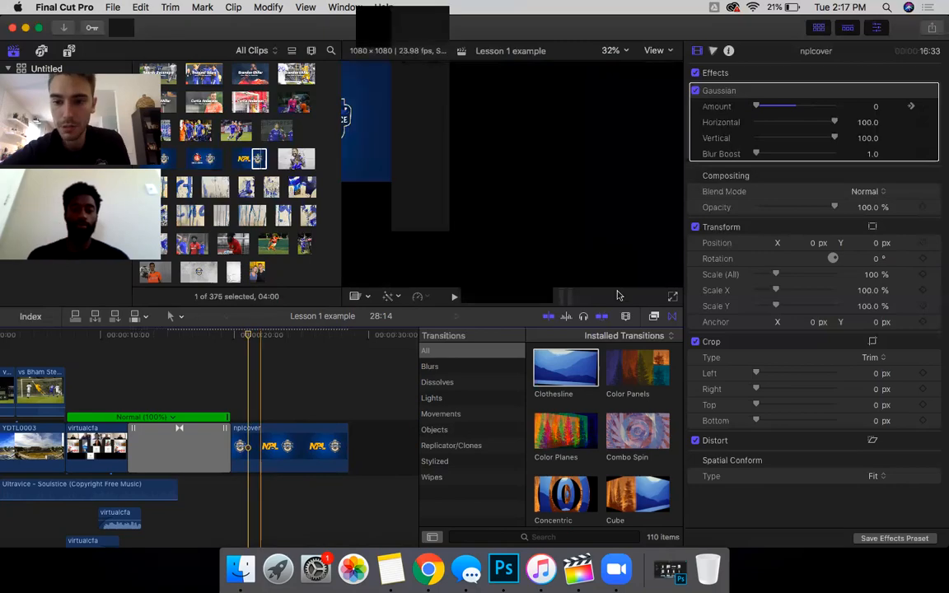
Step: Keyframe nplcover at centre, then at X 292 px, Y 333 px near the clip's end
left_click(924, 244)
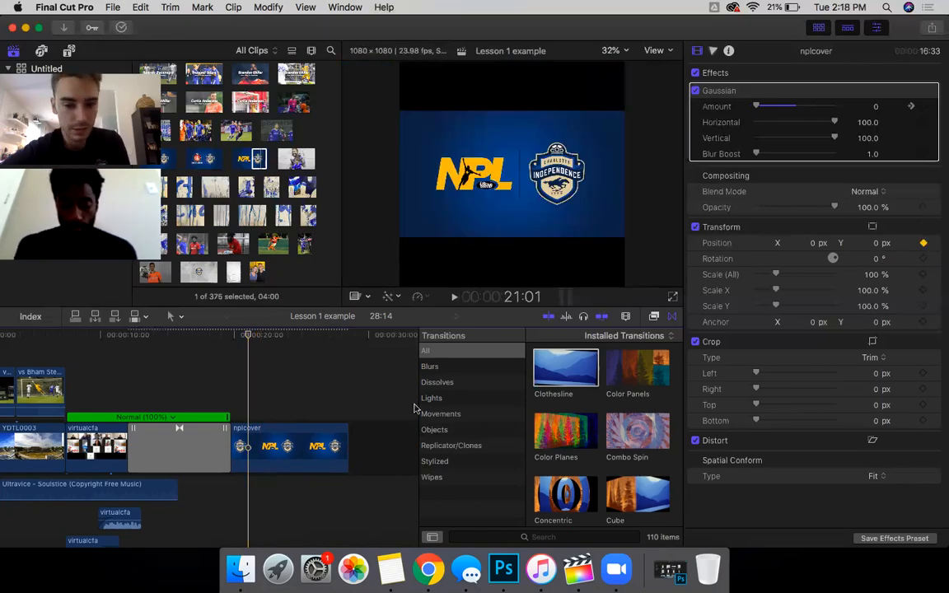
left_click(282, 395)
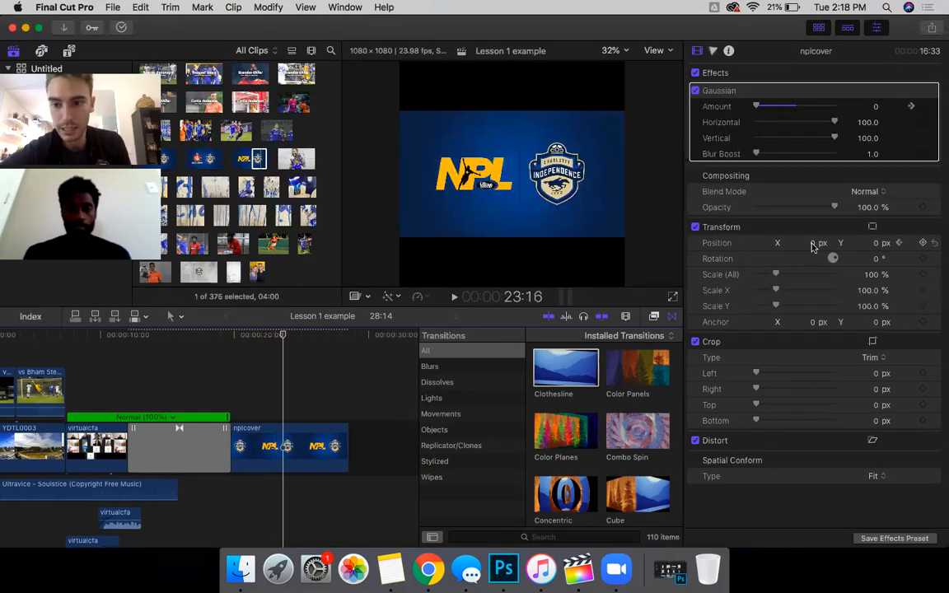
mouse_move(813, 243)
left_mouse_down()
mouse_move(833, 238)
mouse_move(814, 245)
left_mouse_up()
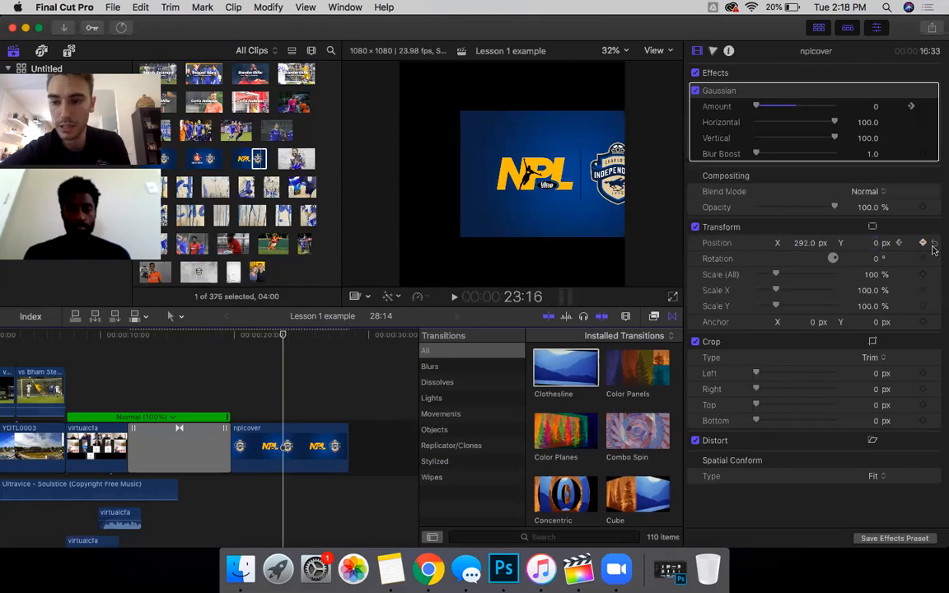
left_click(314, 492)
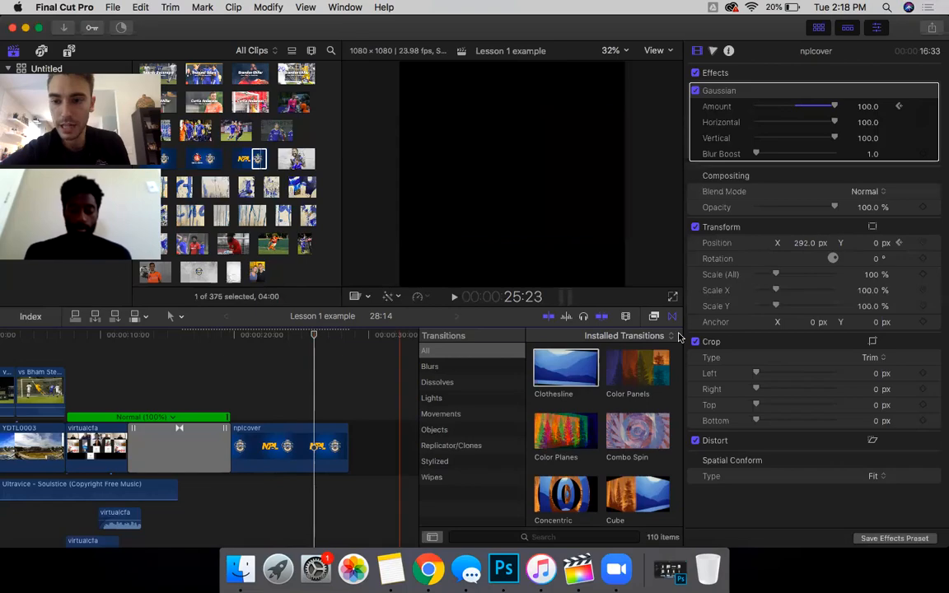
left_click_drag(875, 243, 875, 50)
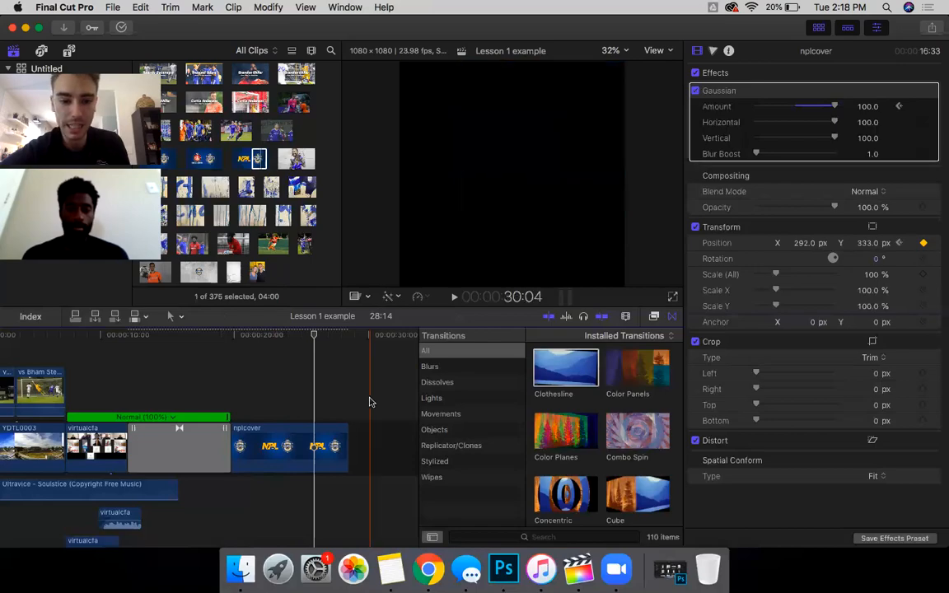
Step: Set the previous position keyframe's Y to 0 px and add a keyframe there
left_click(901, 243)
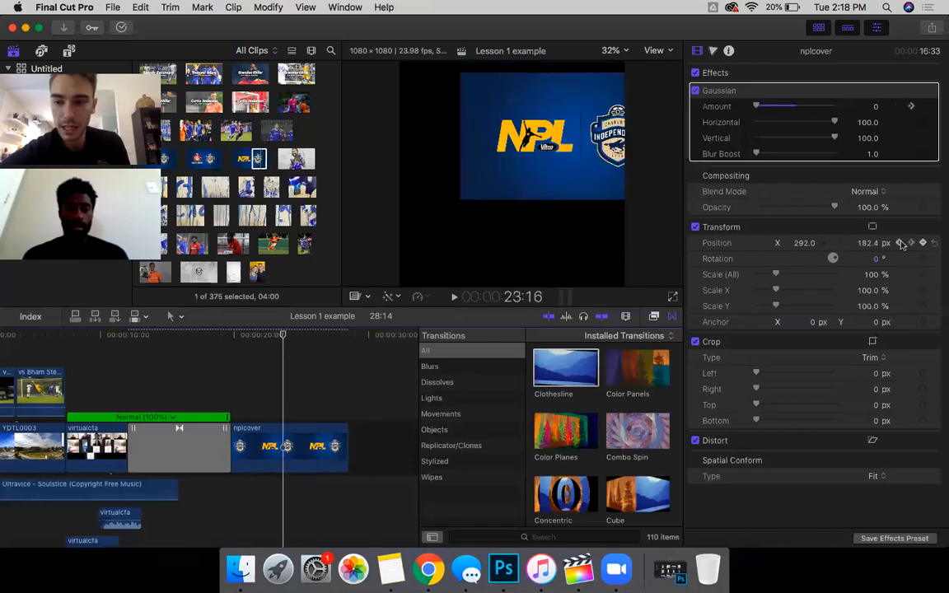
left_click(871, 243)
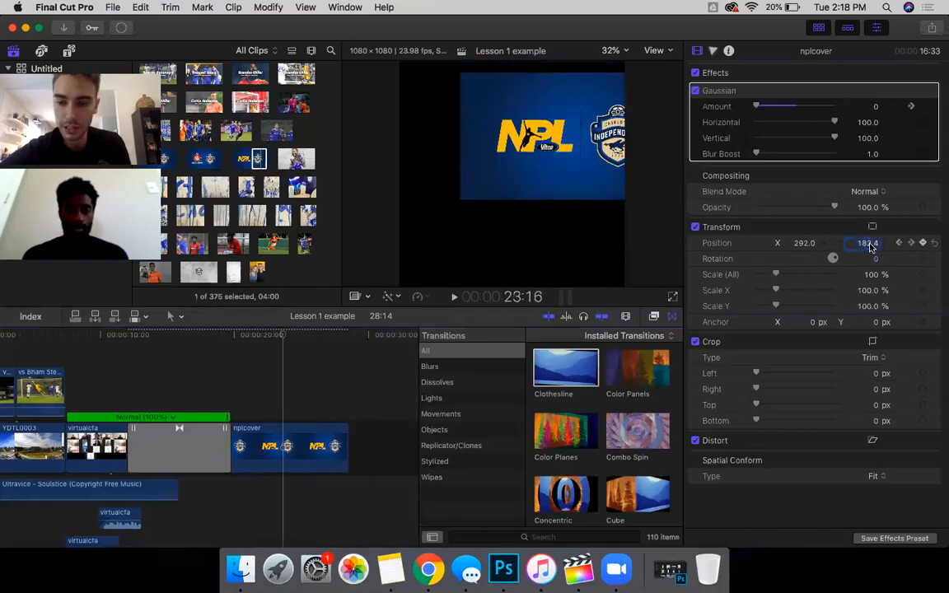
type("0")
key("Return")
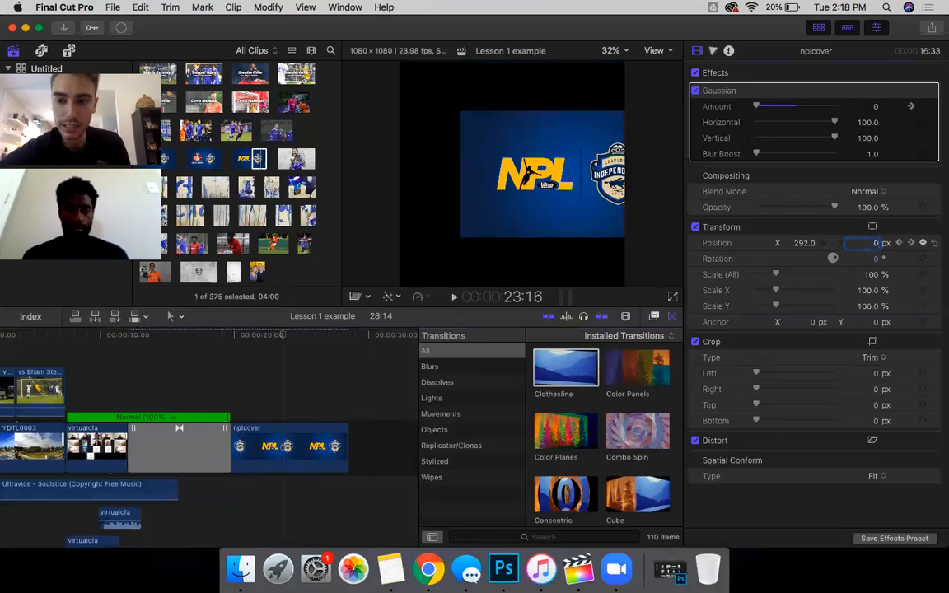
left_click(922, 243)
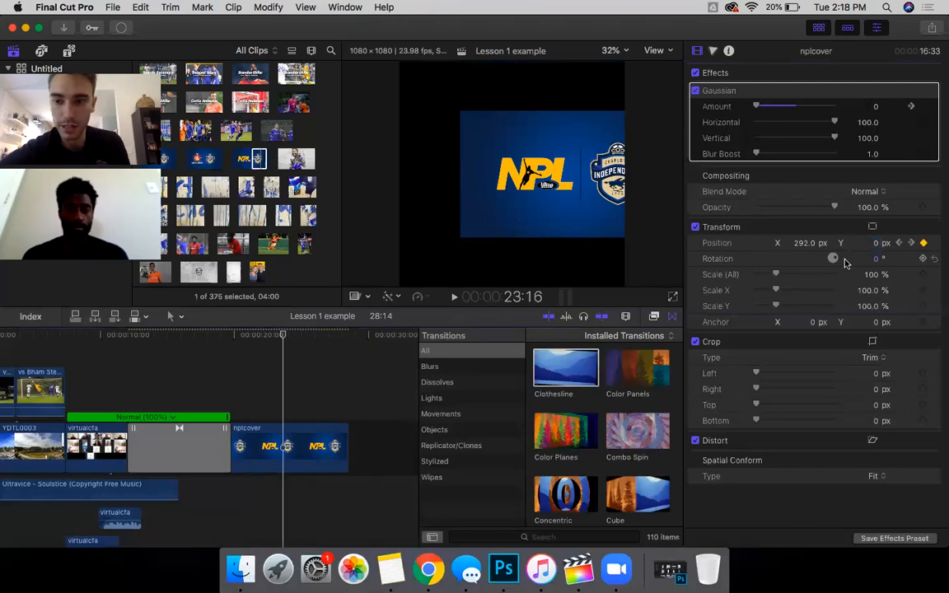
Step: Step through the nplcover position keyframes and play back the logo animation
left_click(911, 243)
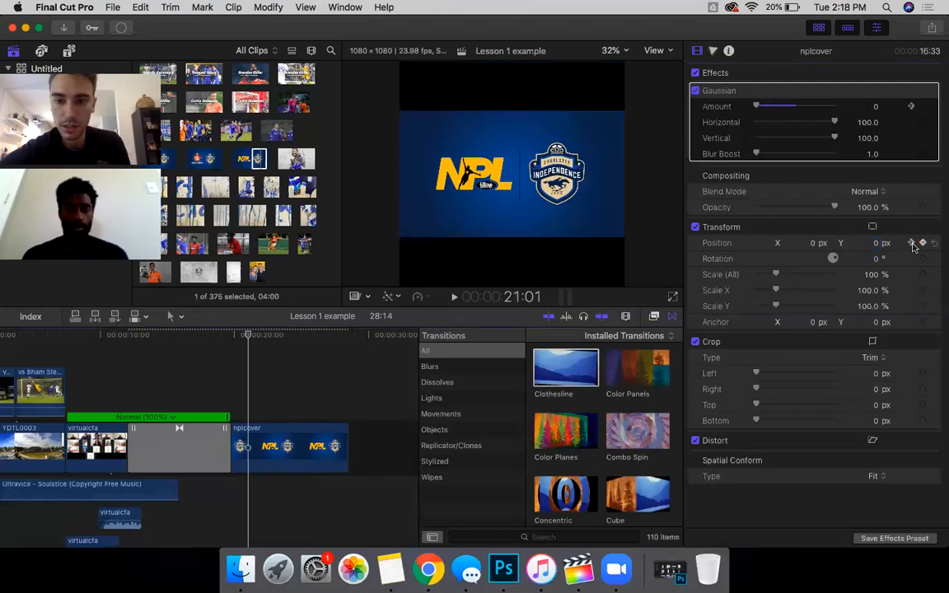
left_click(912, 244)
left_click(912, 244)
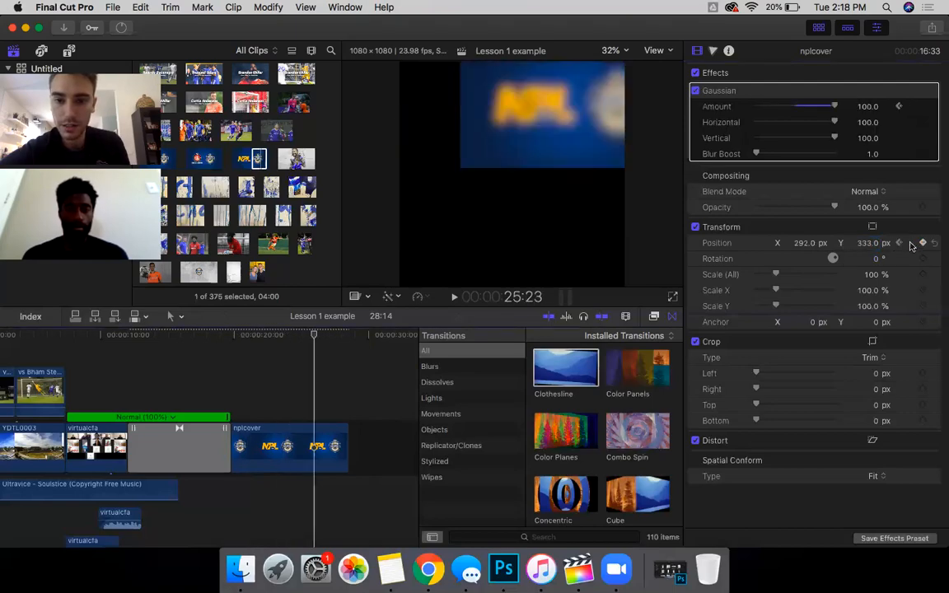
left_click(232, 412)
key("space")
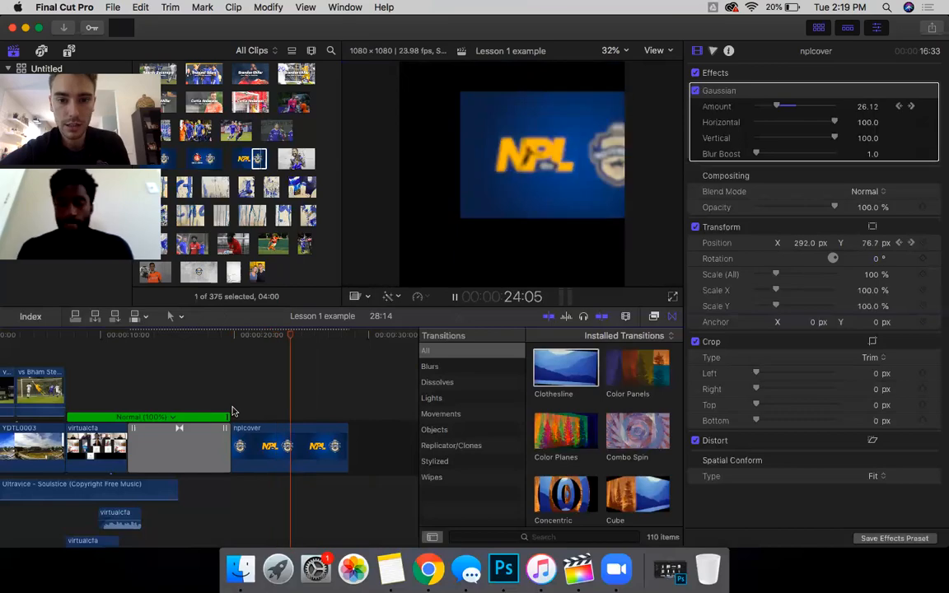
key("space")
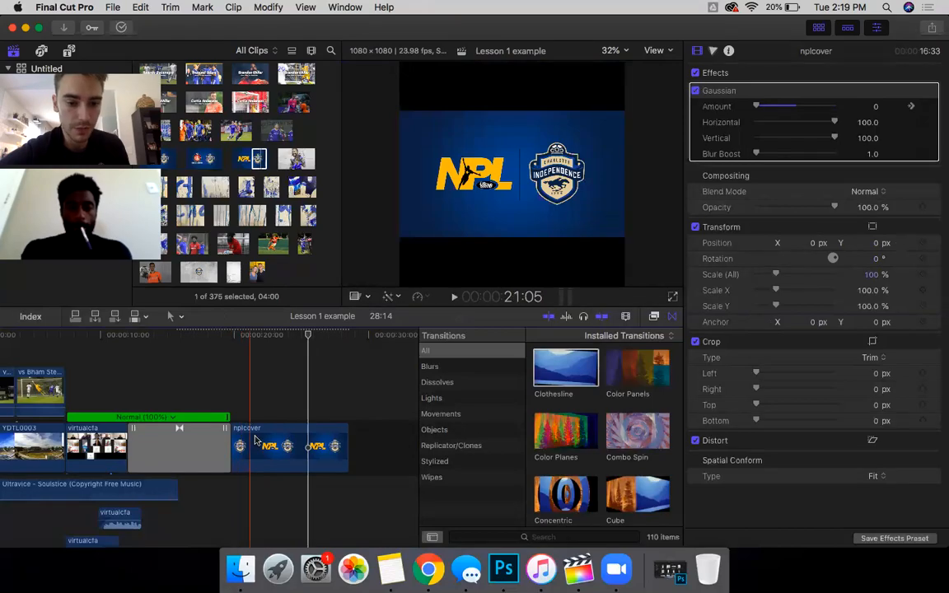
Step: Try a vertical position of 80 px, then undo it
left_click(879, 243)
type("80")
key("Return")
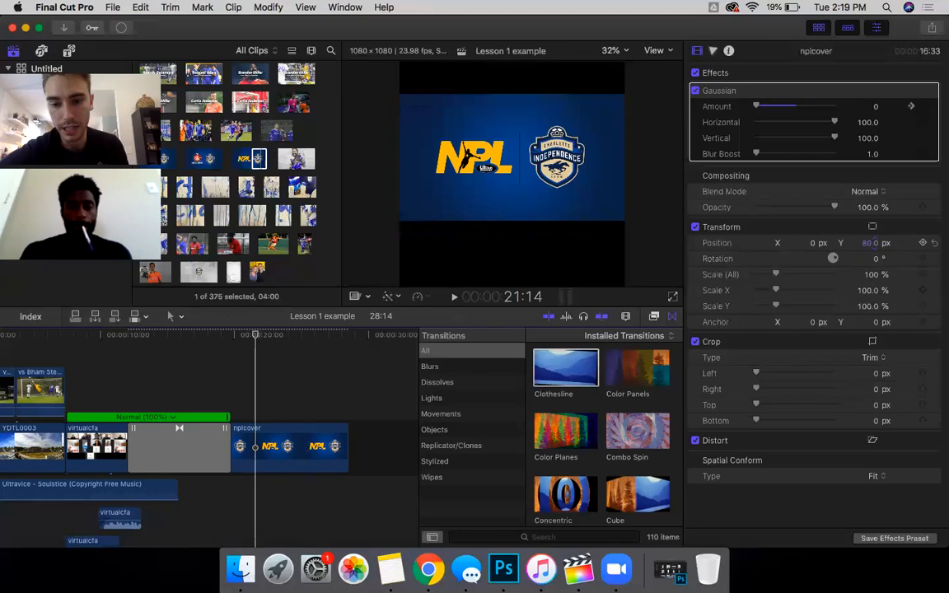
key("super+z")
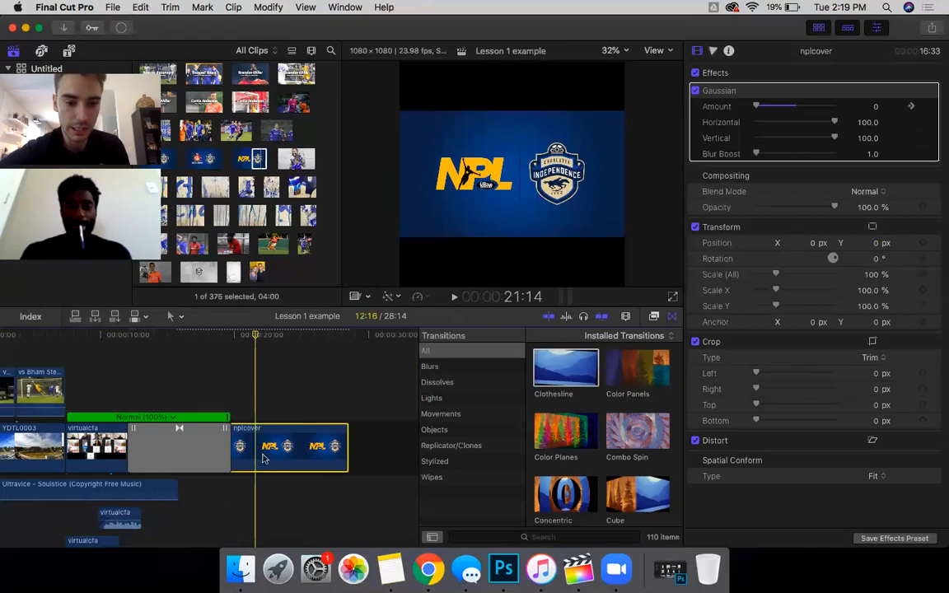
Step: Keyframe the cover sliding right to X 447 px with Y held at 0 px at 24:01
left_click(922, 246)
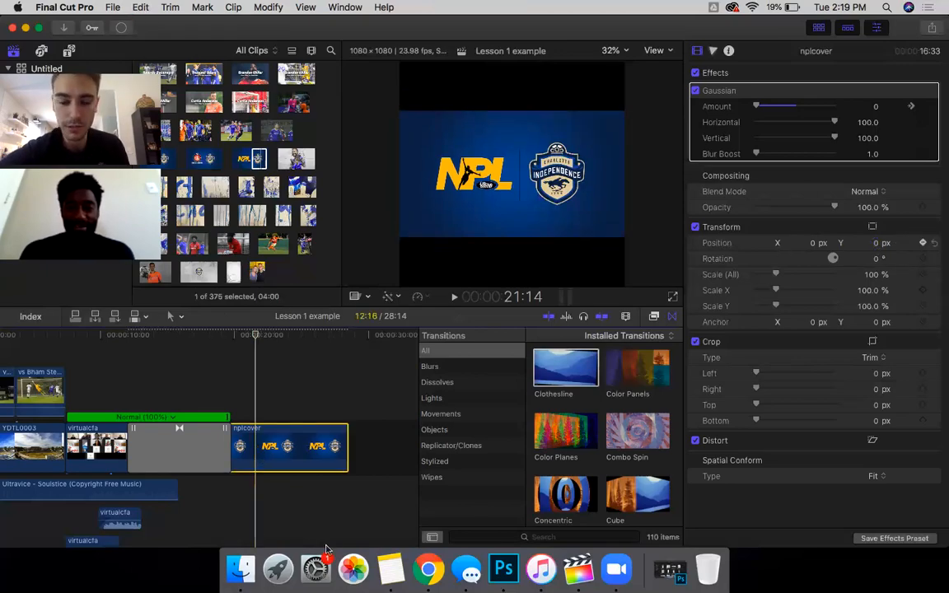
left_click(287, 523)
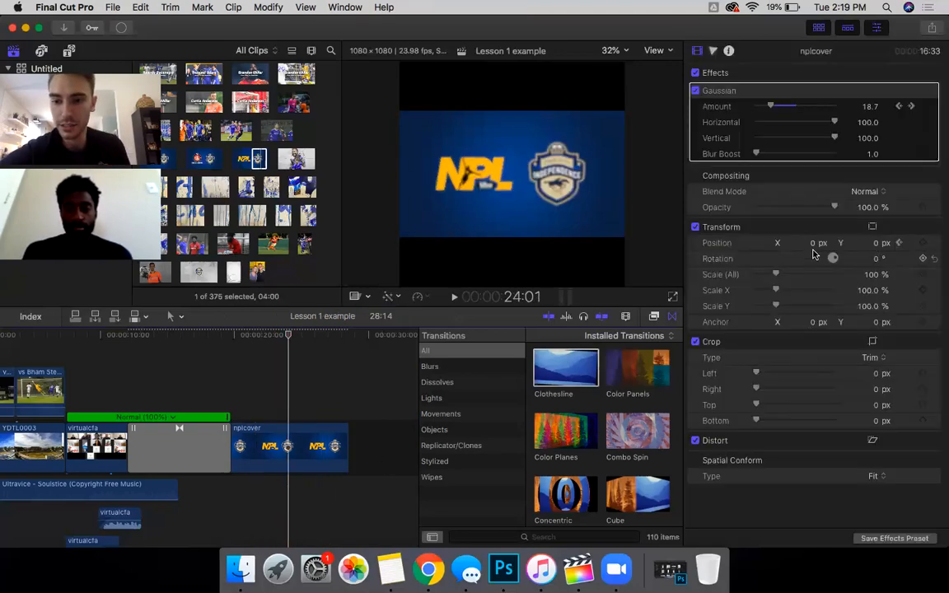
left_click_drag(812, 243, 812, 118)
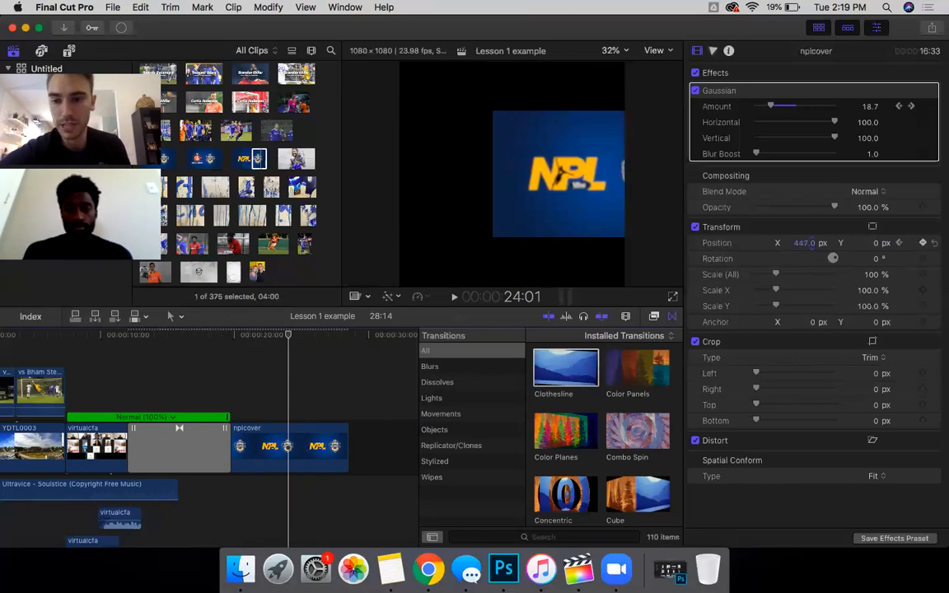
left_click(878, 245)
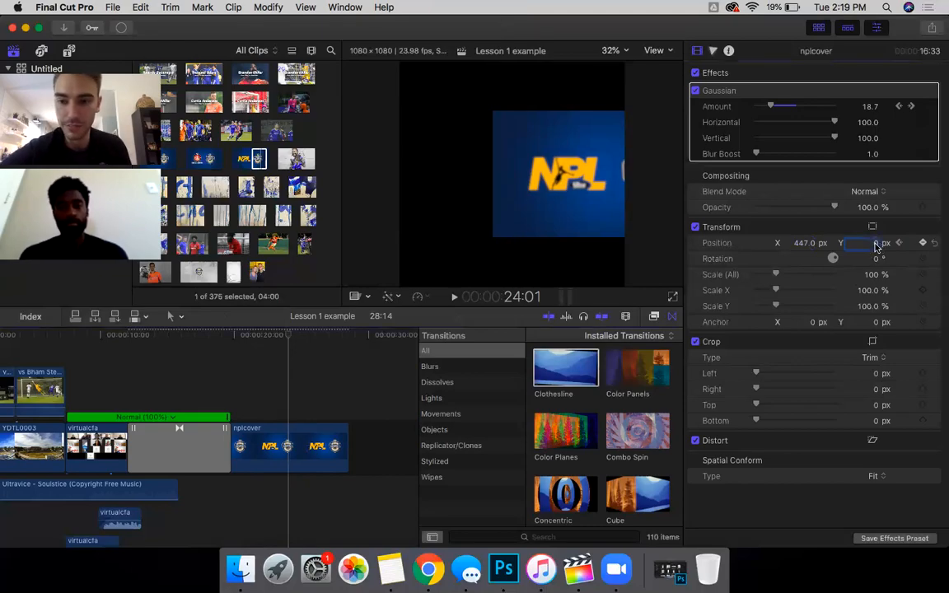
key("XF86AudioMute")
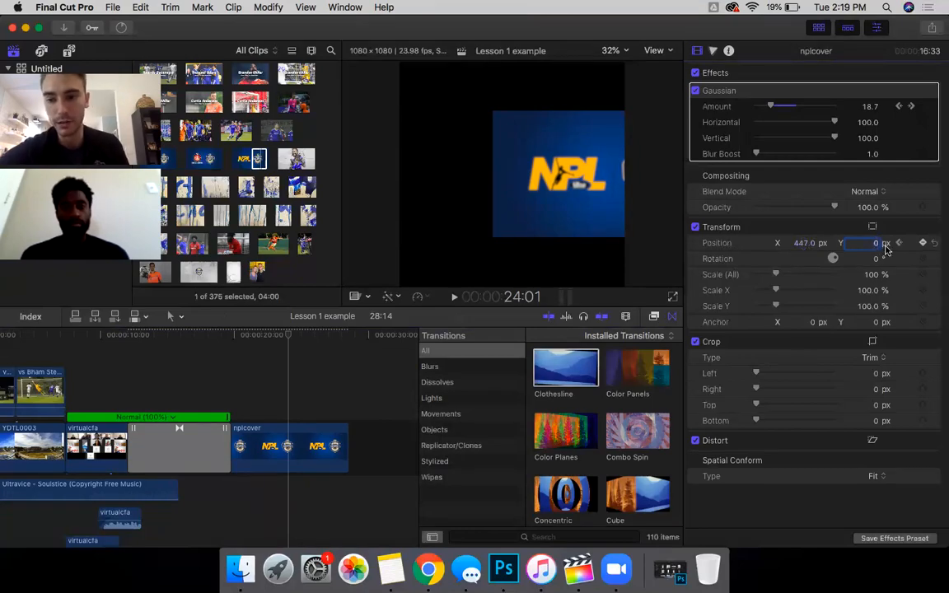
left_click(924, 243)
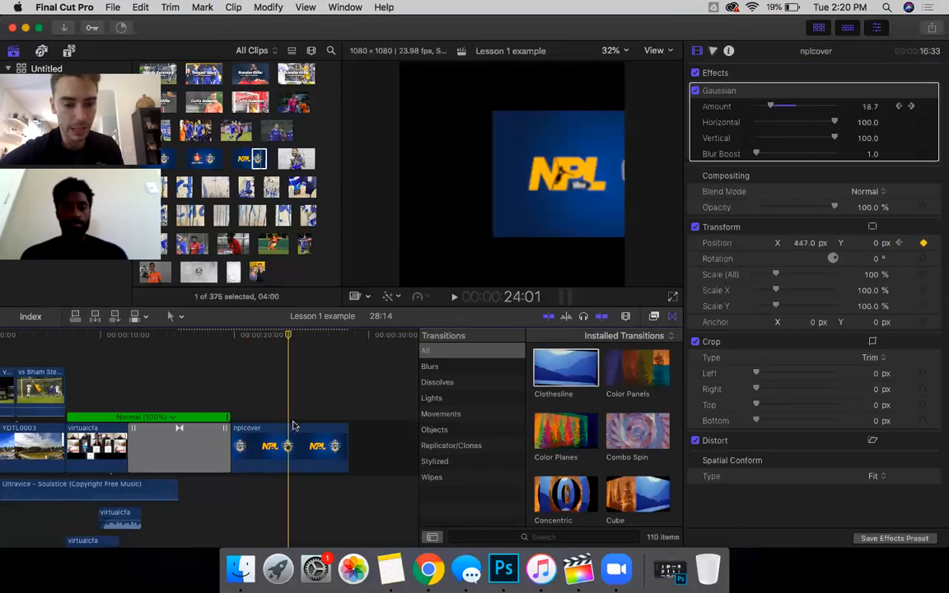
Step: Raise the cover to Y 303 px near its end and play back the movement
left_click(320, 423)
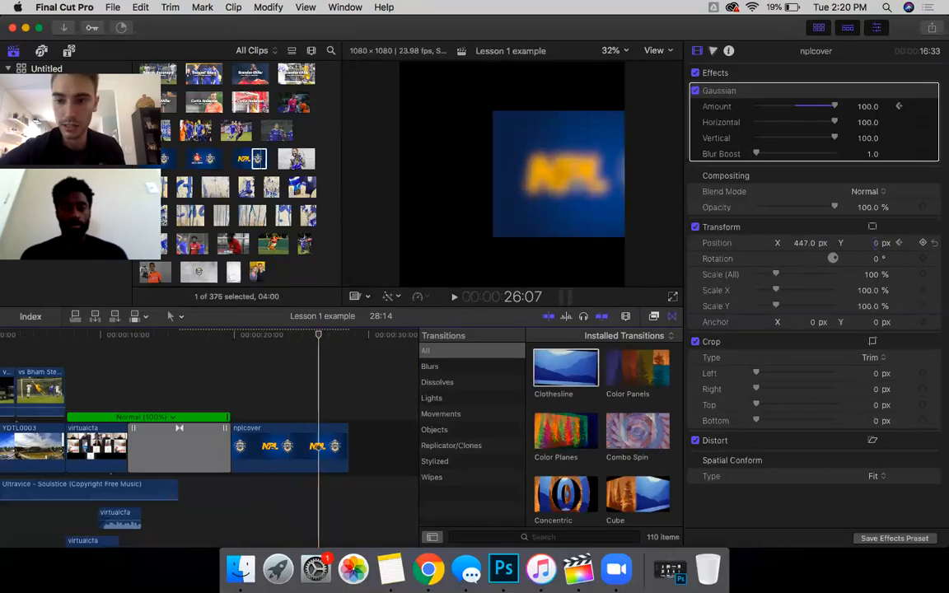
left_click_drag(876, 243, 876, 118)
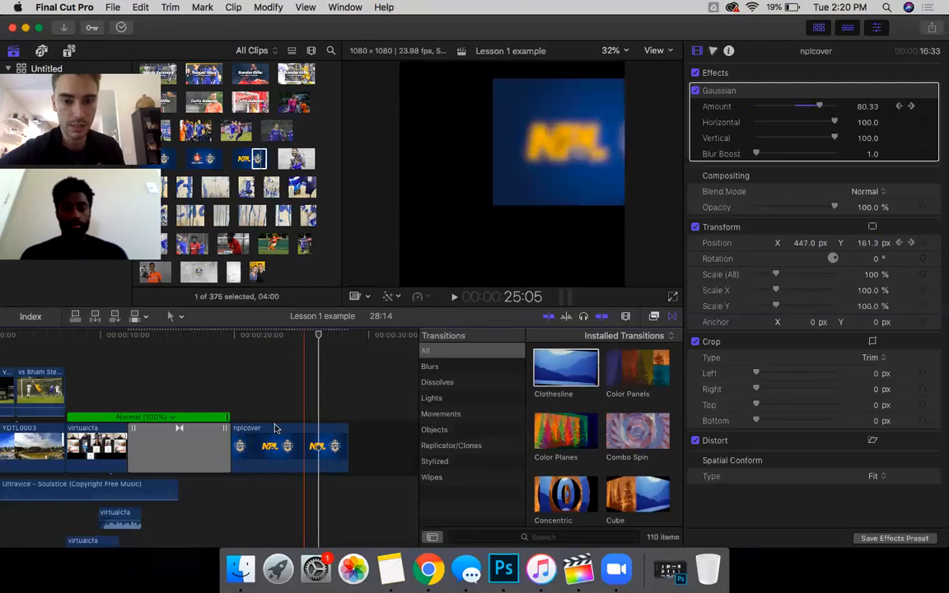
key("space")
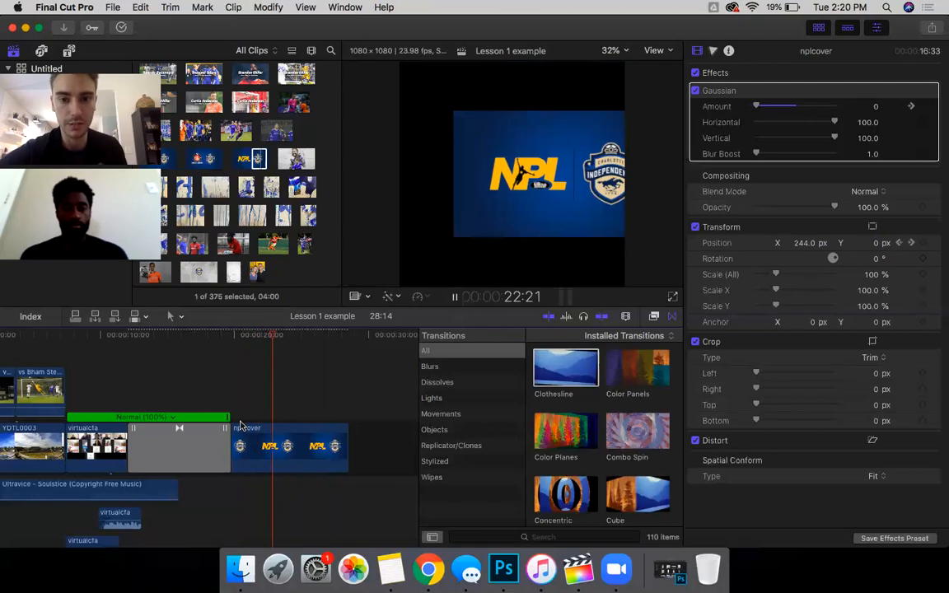
key("space")
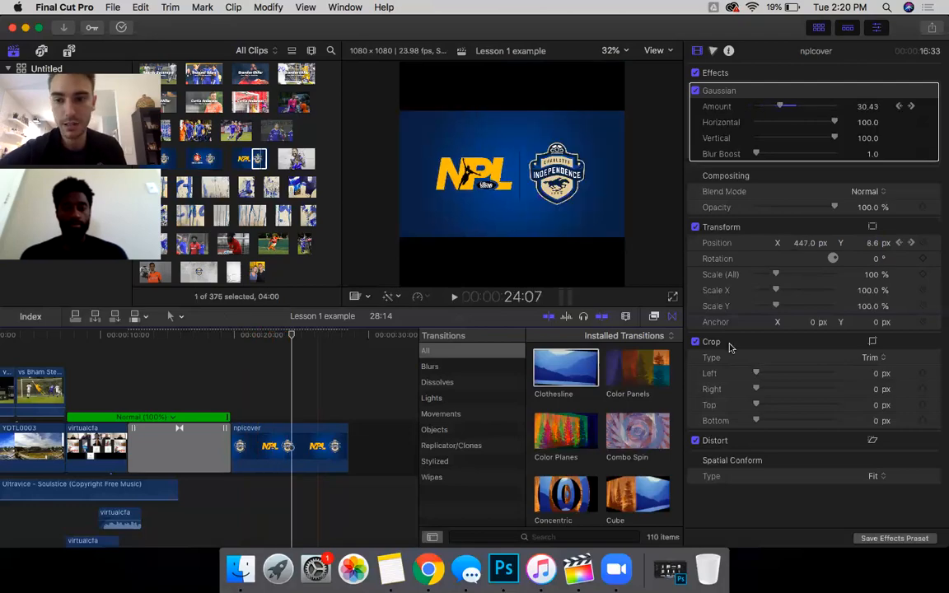
left_click(900, 243)
key("space")
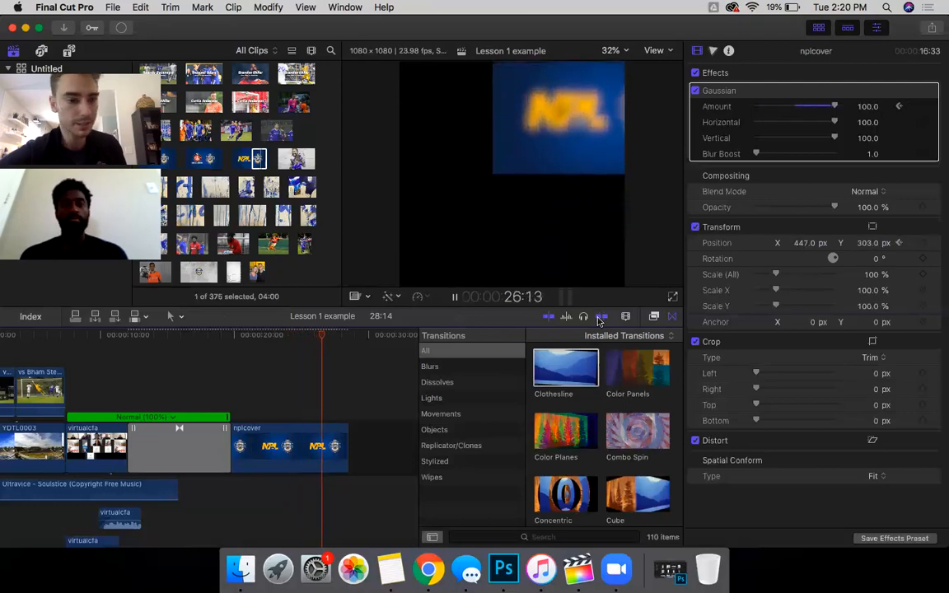
key("space")
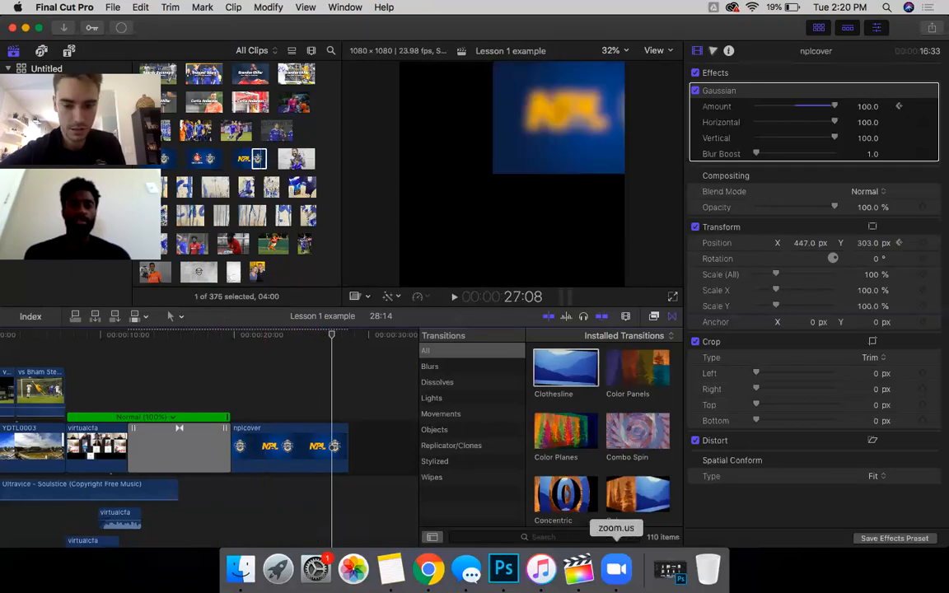
left_click(617, 569)
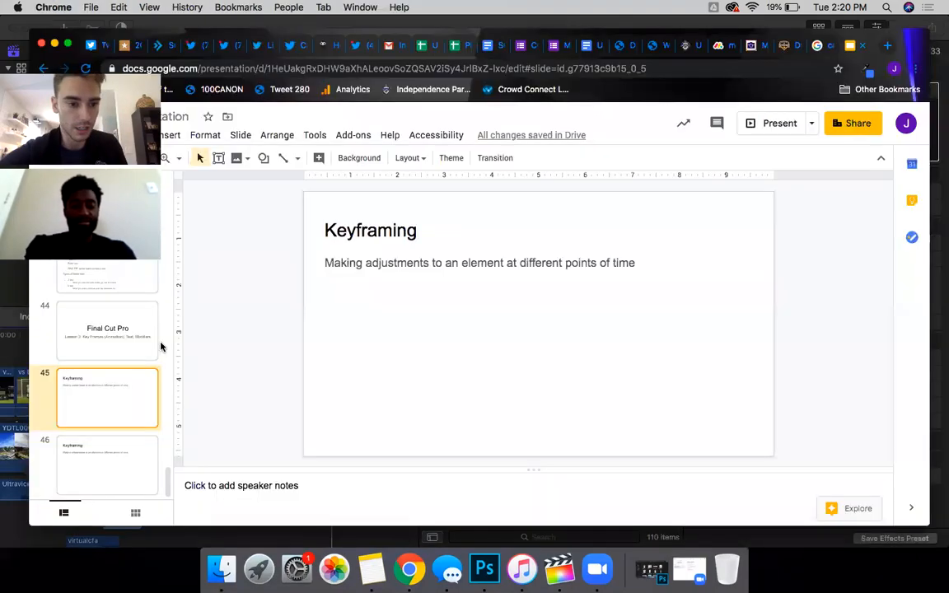
left_click(127, 344)
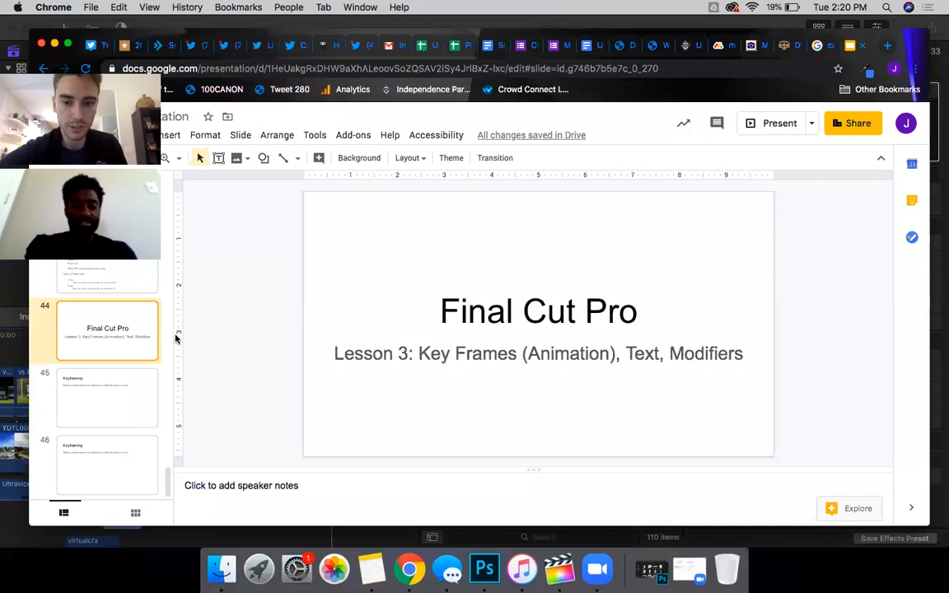
left_click(13, 338)
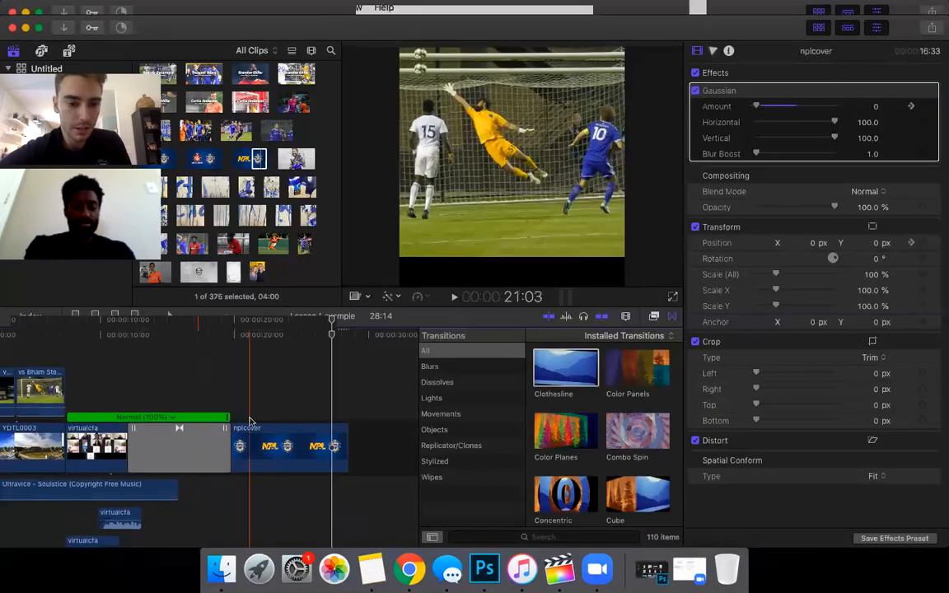
left_click(271, 455)
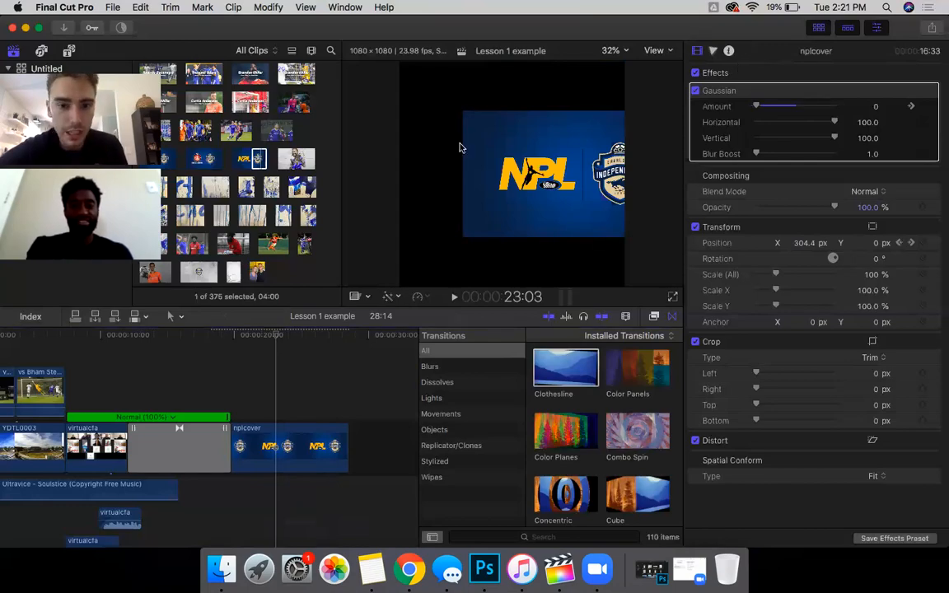
key("XF86AudioRaiseVolume")
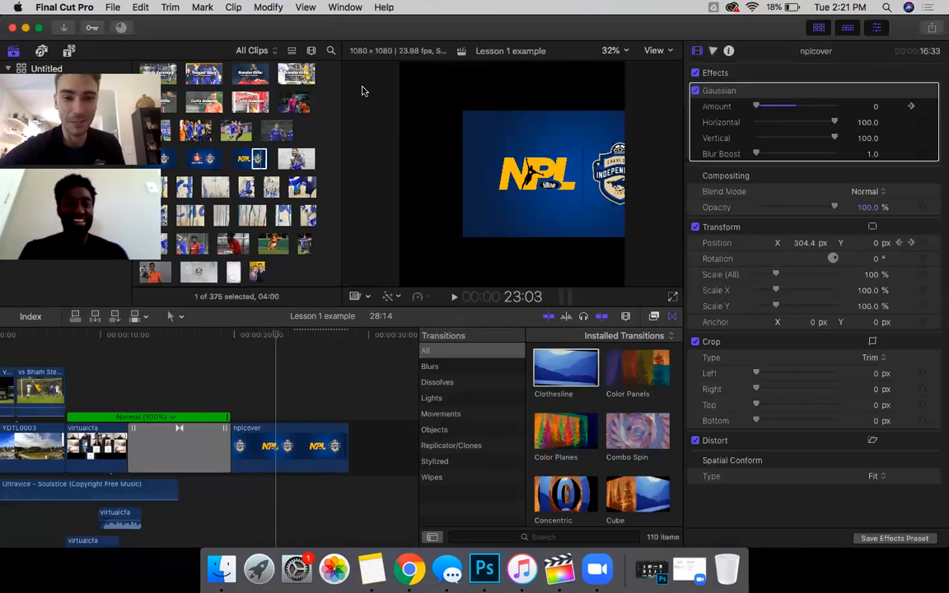
left_click(272, 424)
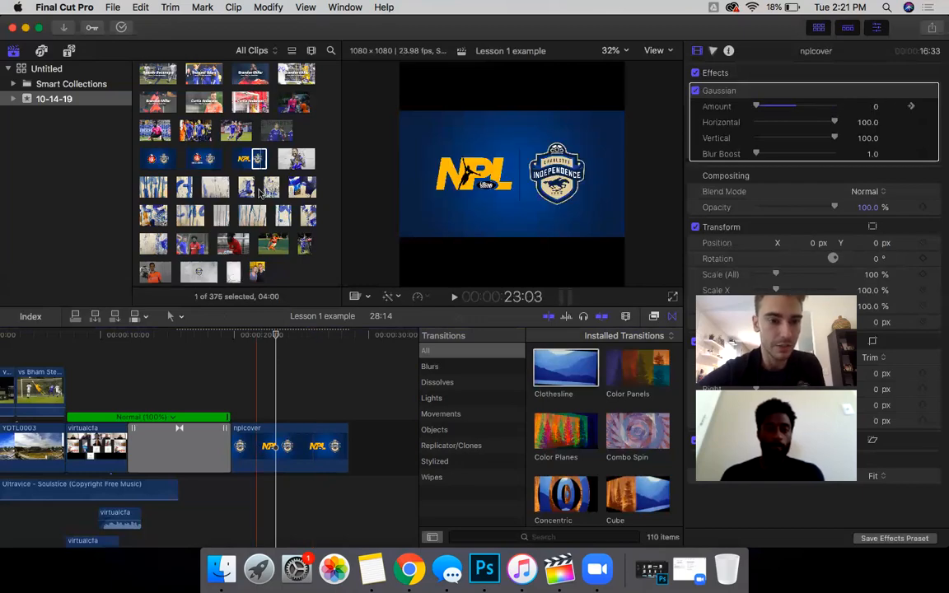
scroll(193, 116, "up", 10)
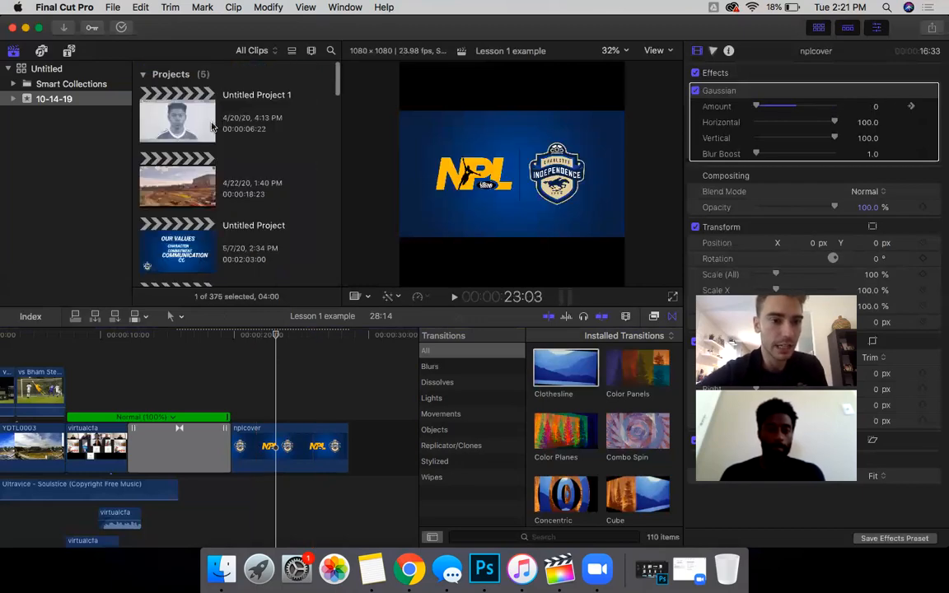
Step: Open the titles and generators browser and scroll through its list
left_click(72, 54)
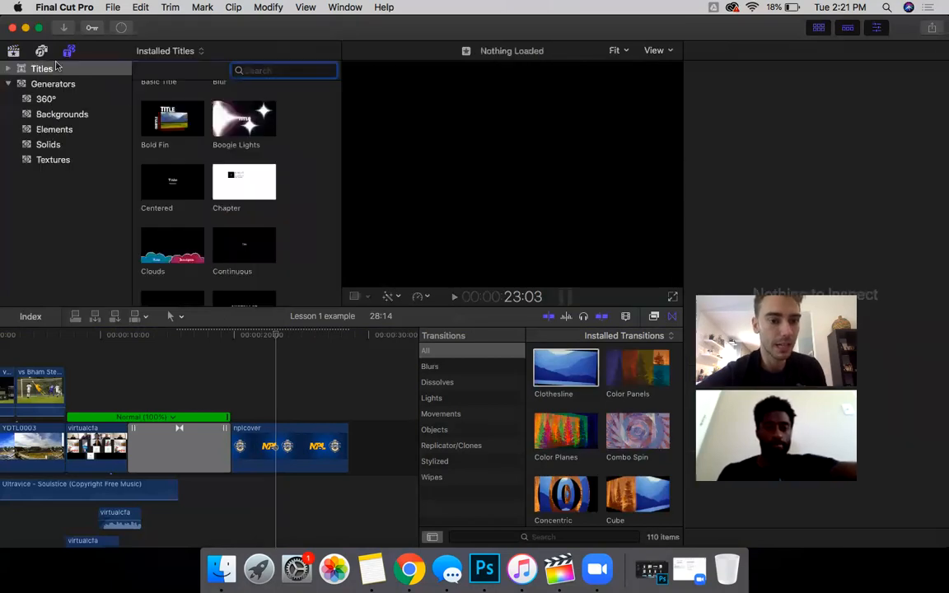
scroll(182, 180, "down", 1)
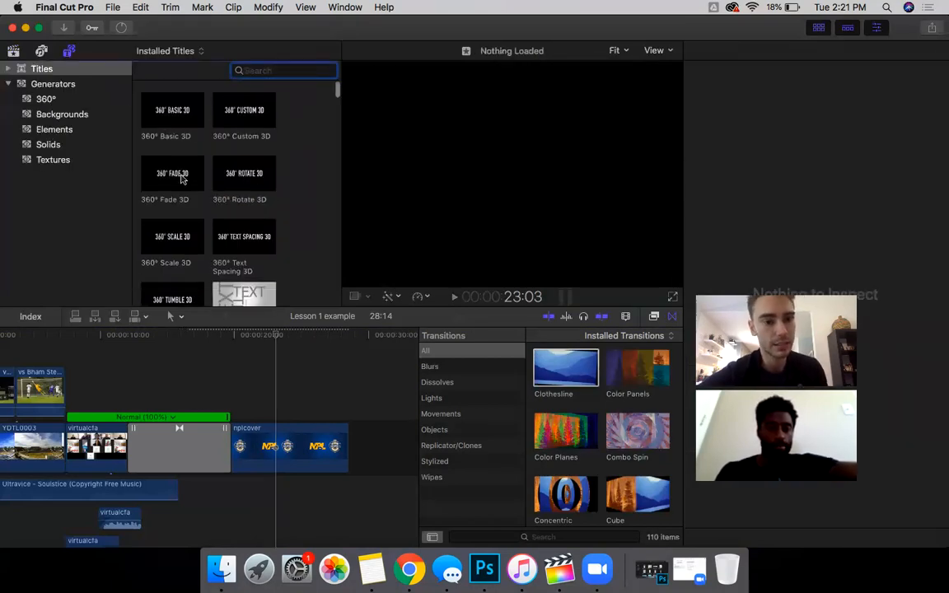
scroll(182, 180, "down", 10)
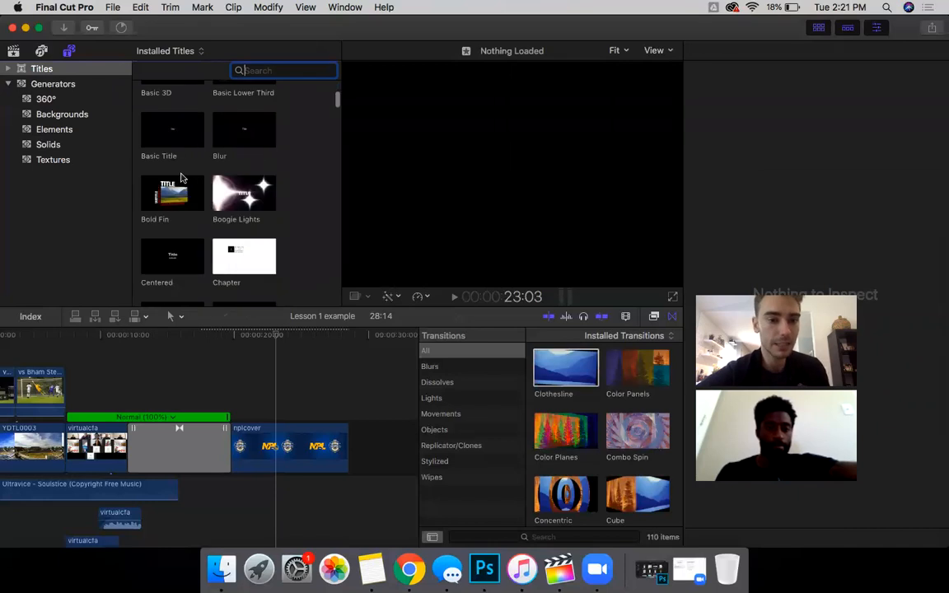
scroll(221, 142, "down", 2)
scroll(221, 142, "up", 3)
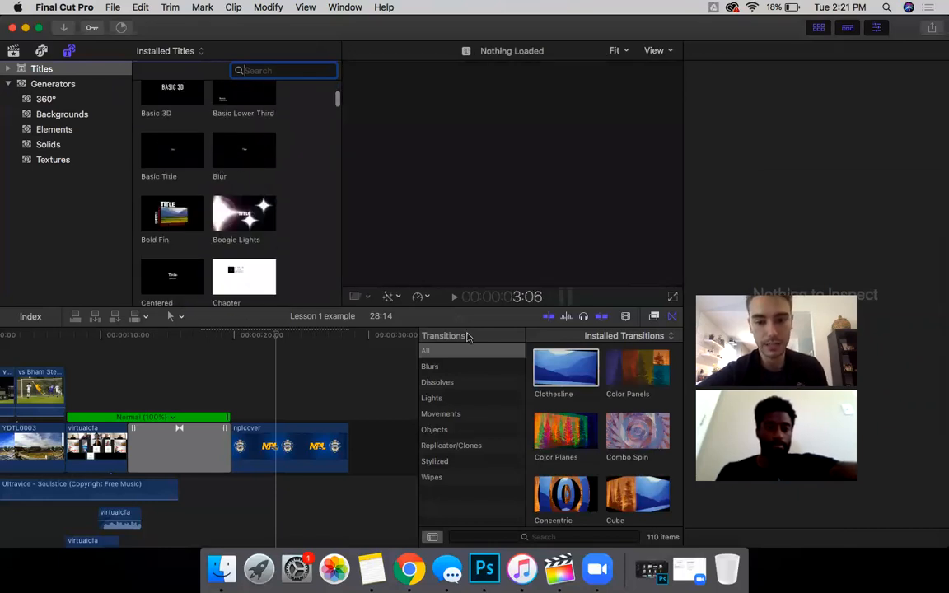
Step: Switch to the blur category, then scroll the installed titles to locate Fade
left_click(654, 318)
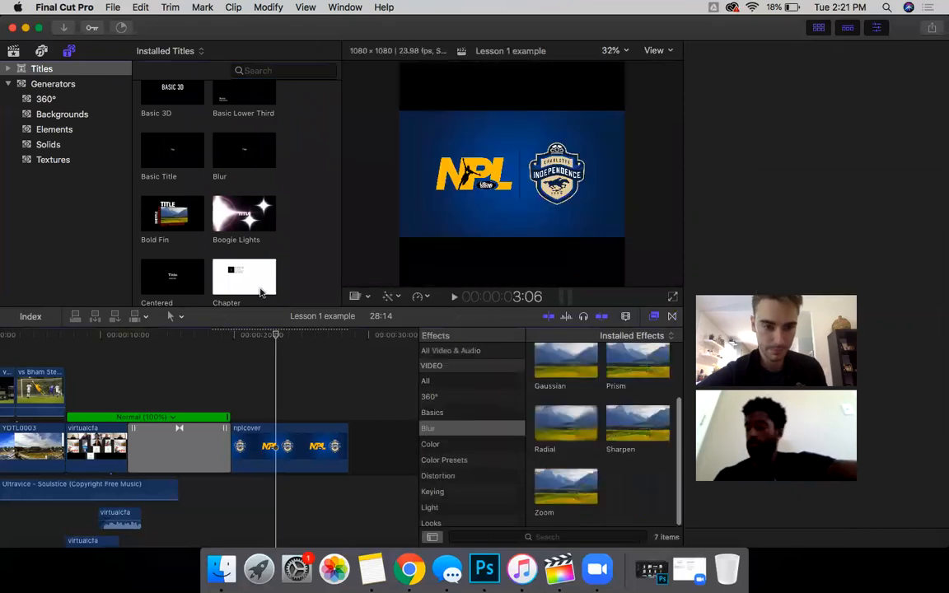
scroll(188, 231, "down", 5)
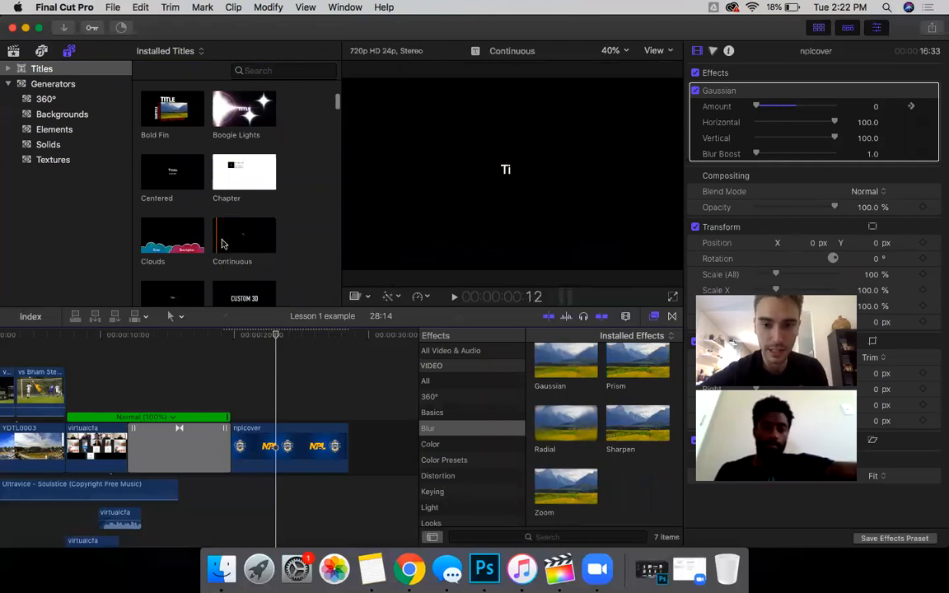
scroll(224, 245, "down", 2)
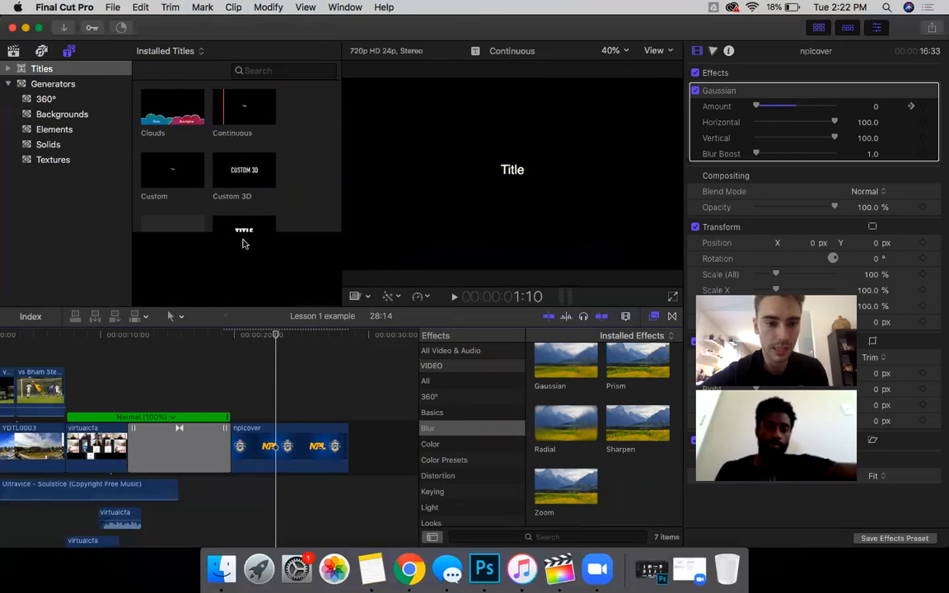
scroll(233, 241, "down", 1)
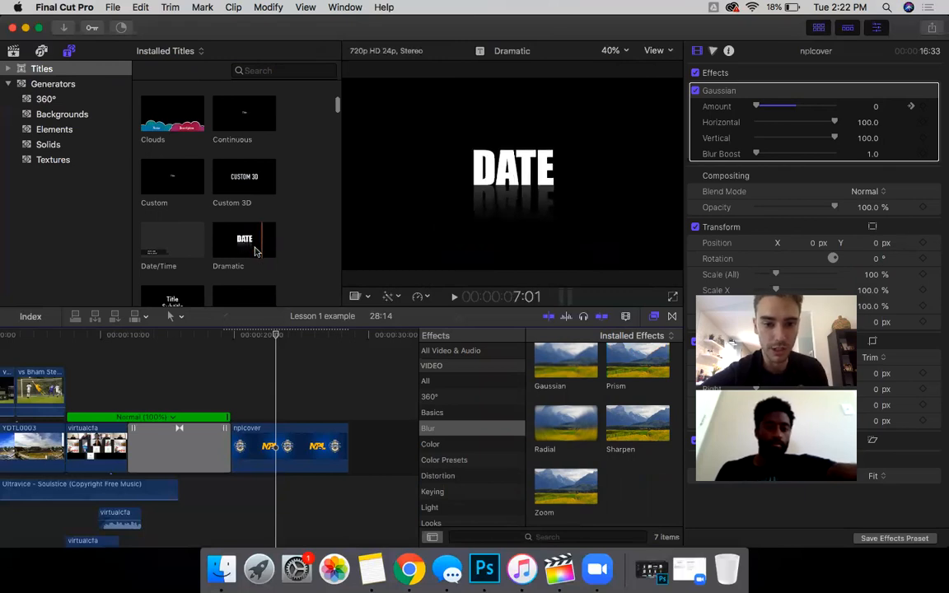
scroll(252, 239, "down", 1)
scroll(252, 225, "down", 2)
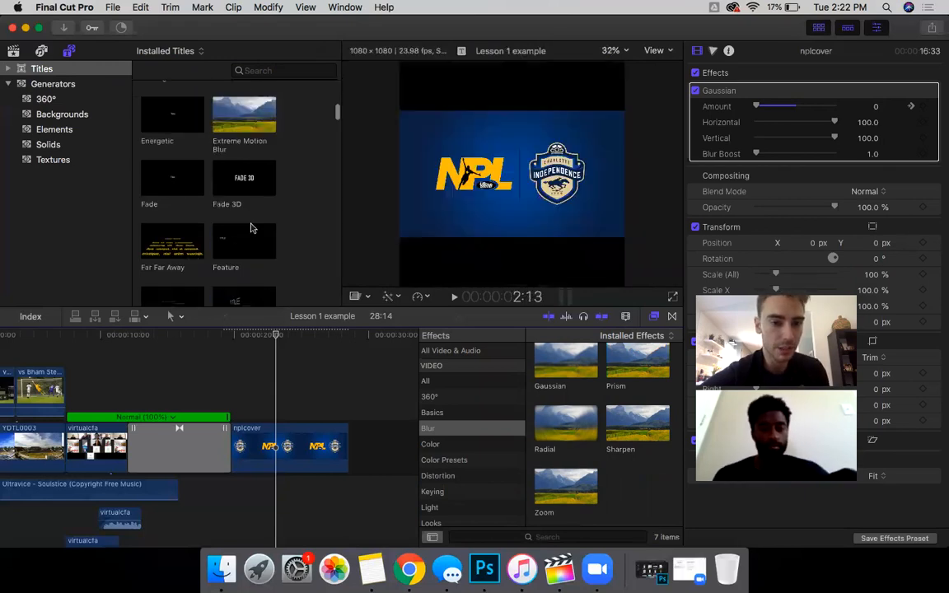
scroll(248, 218, "down", 1)
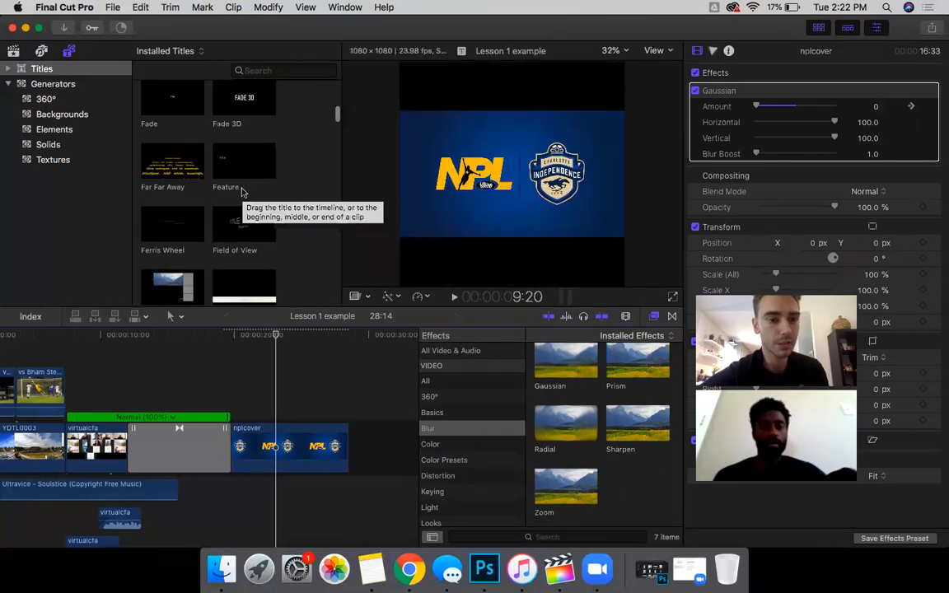
scroll(152, 166, "up", 1)
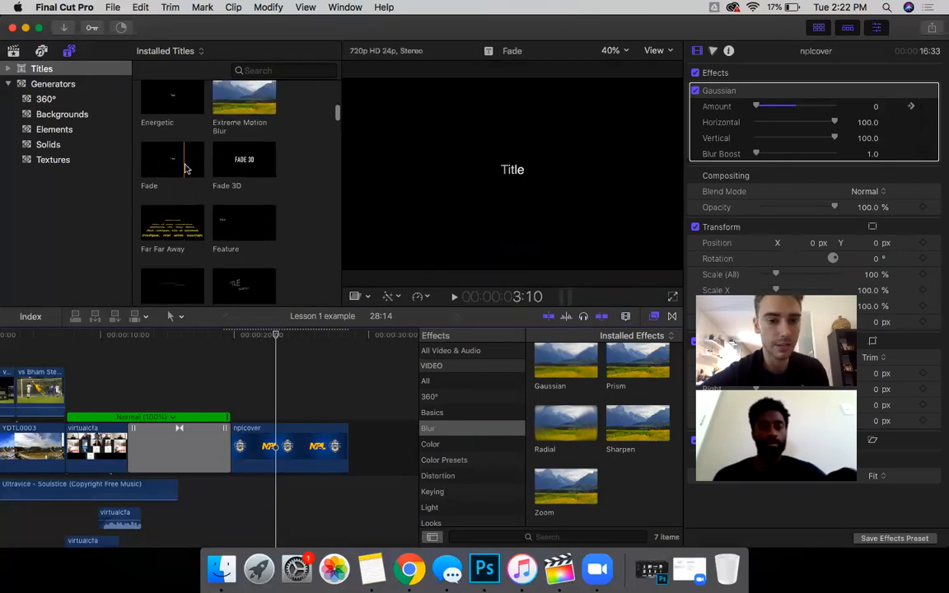
Step: Drop the Fade title above the end of the npl cover clip, playhead at 25:21
left_click_drag(183, 169, 277, 410)
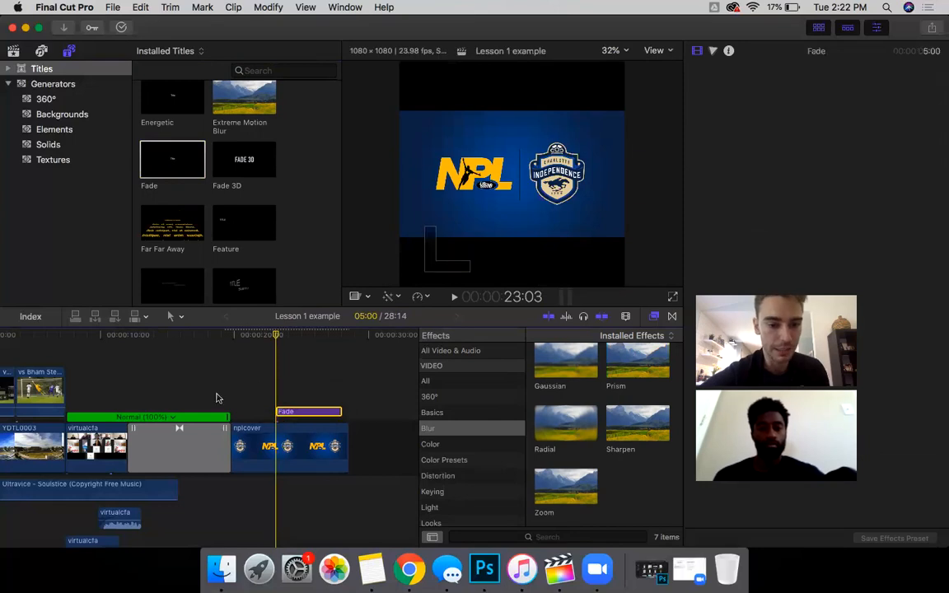
scroll(330, 395, "left", 3)
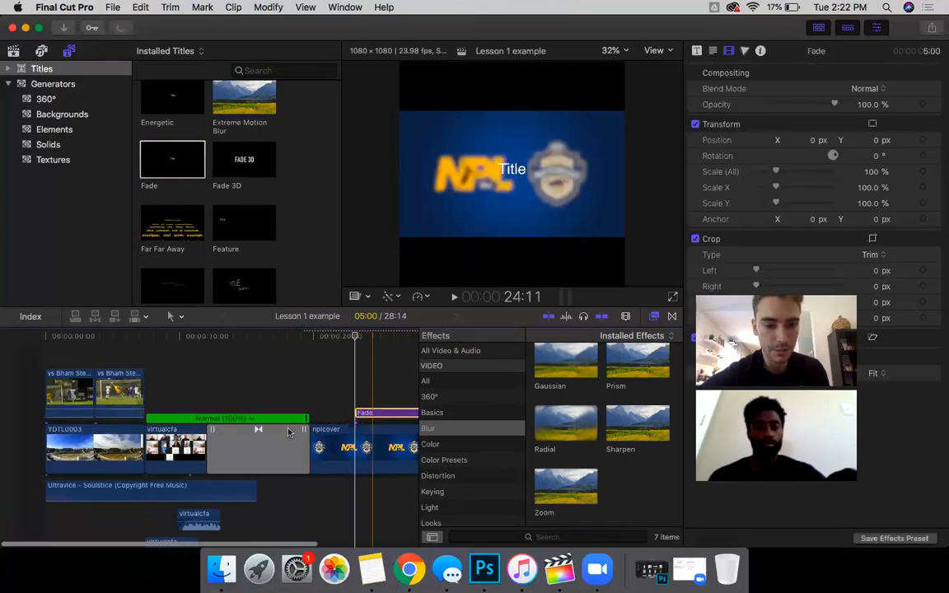
left_click(375, 398)
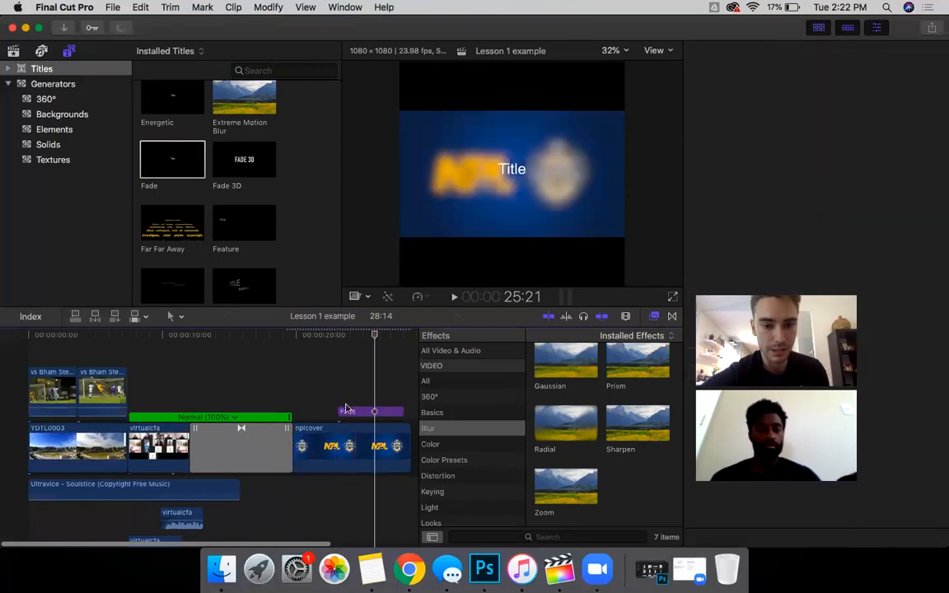
Step: Select the Fade title clip and show its title parameters in the Inspector
left_click(346, 410)
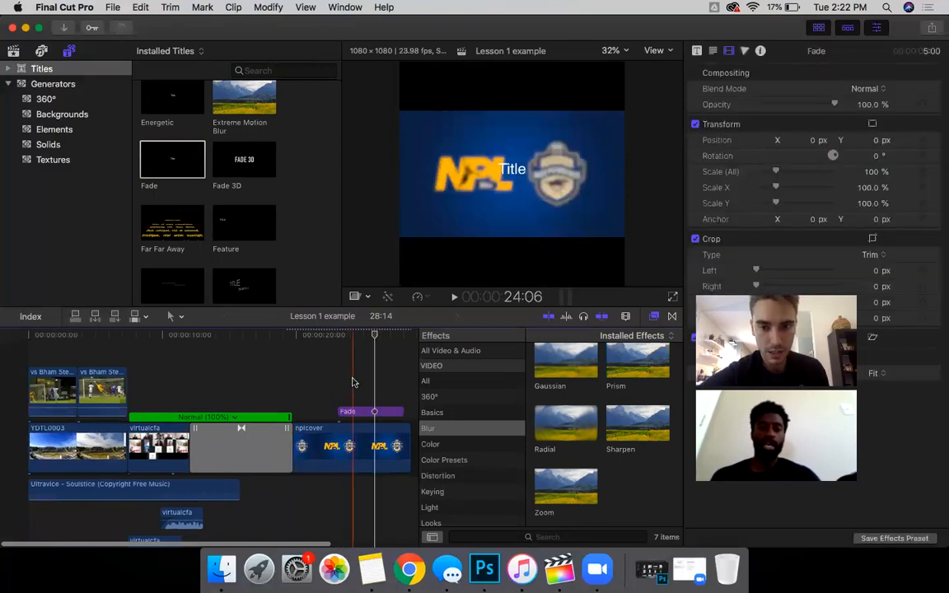
scroll(353, 394, "right", 2)
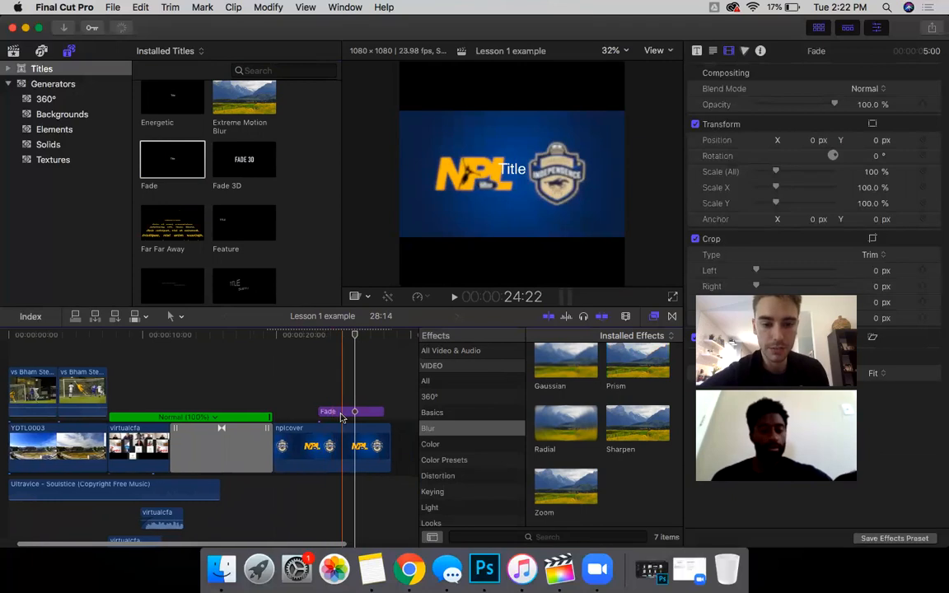
scroll(298, 412, "right", 5)
left_click(298, 412)
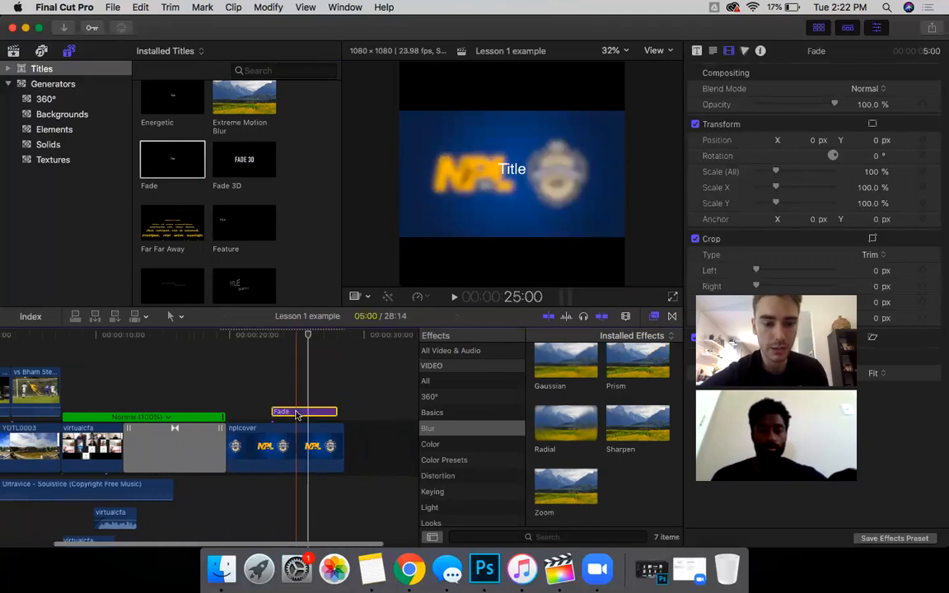
left_click(697, 52)
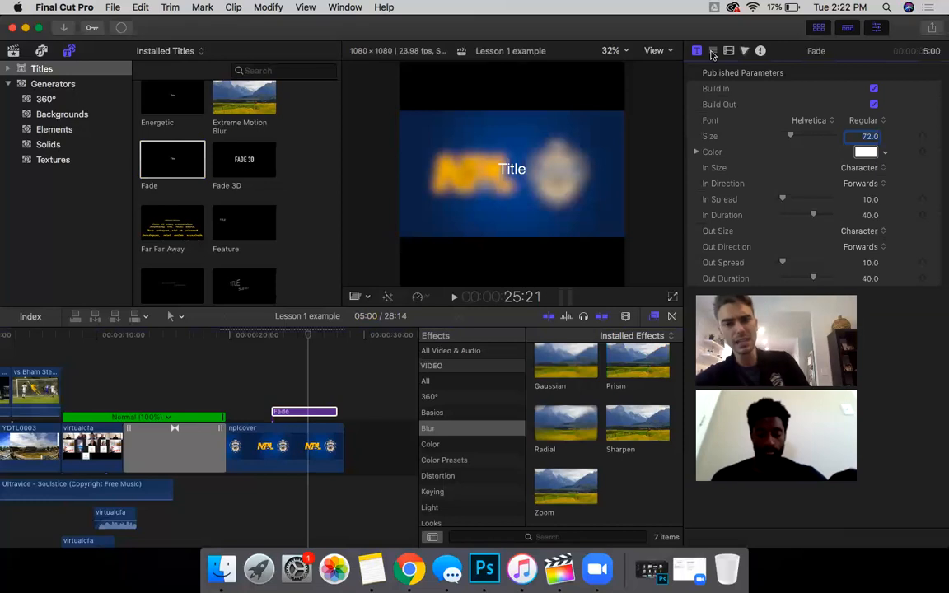
Step: Replace the Fade title's text with the player's name
left_click(713, 52)
left_click(697, 51)
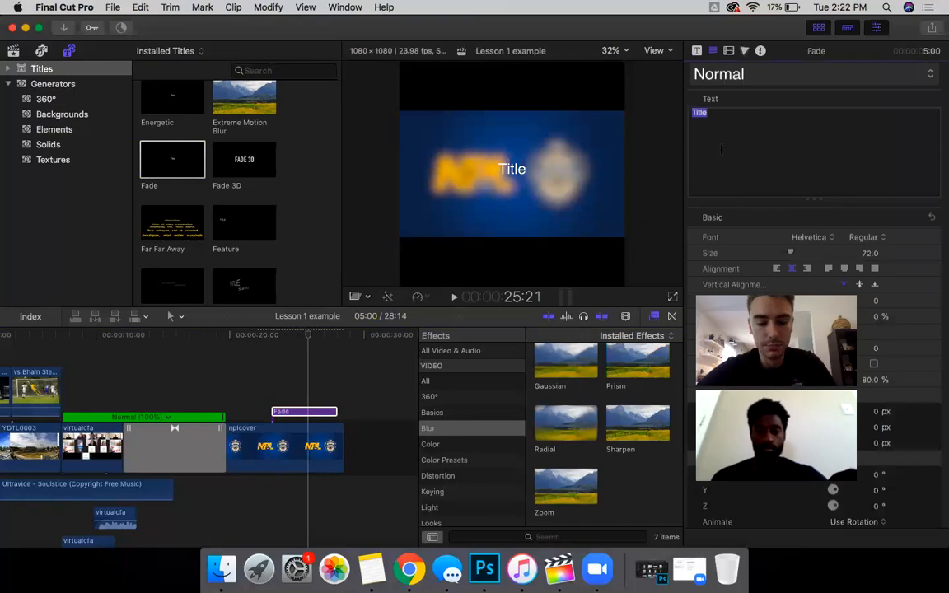
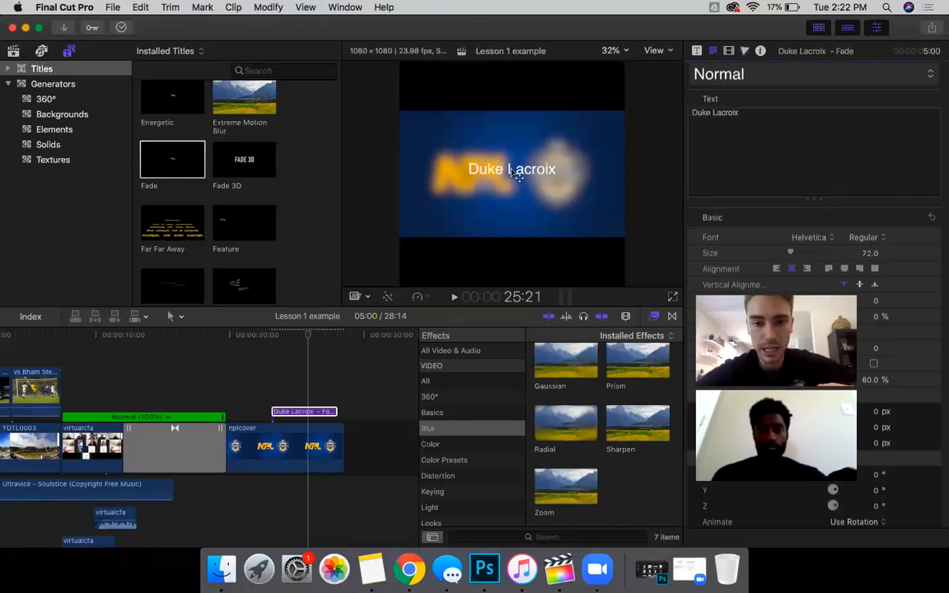
left_click(268, 394)
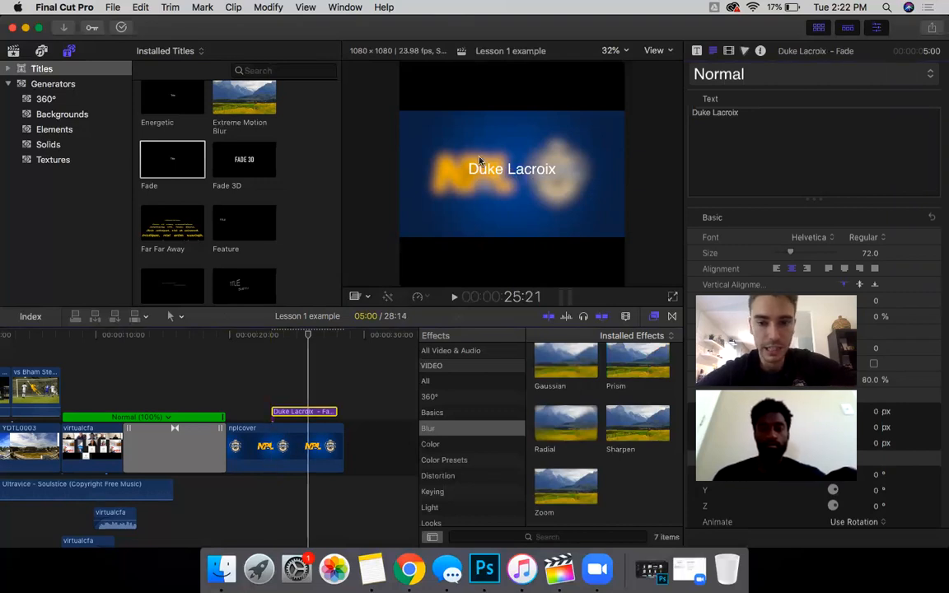
left_click(749, 121)
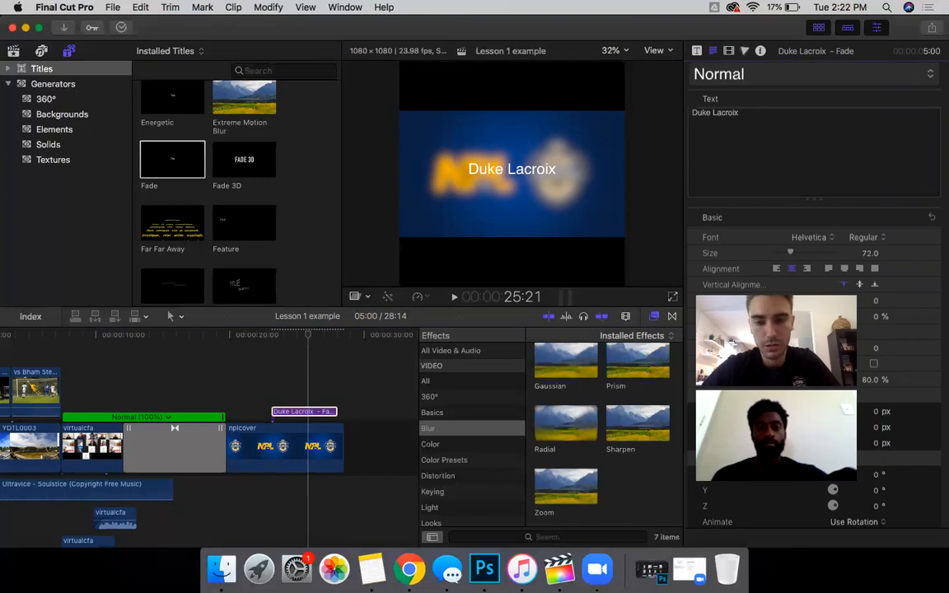
Step: Add a second line reading 'Defender #14' and select it
key("Return")
type("Deg")
key("BackSpace")
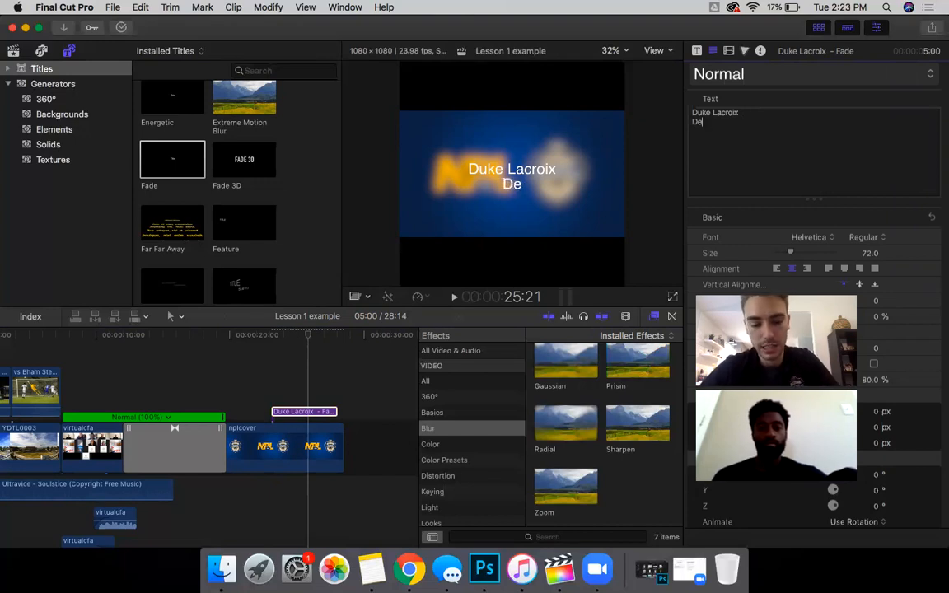
type("fend")
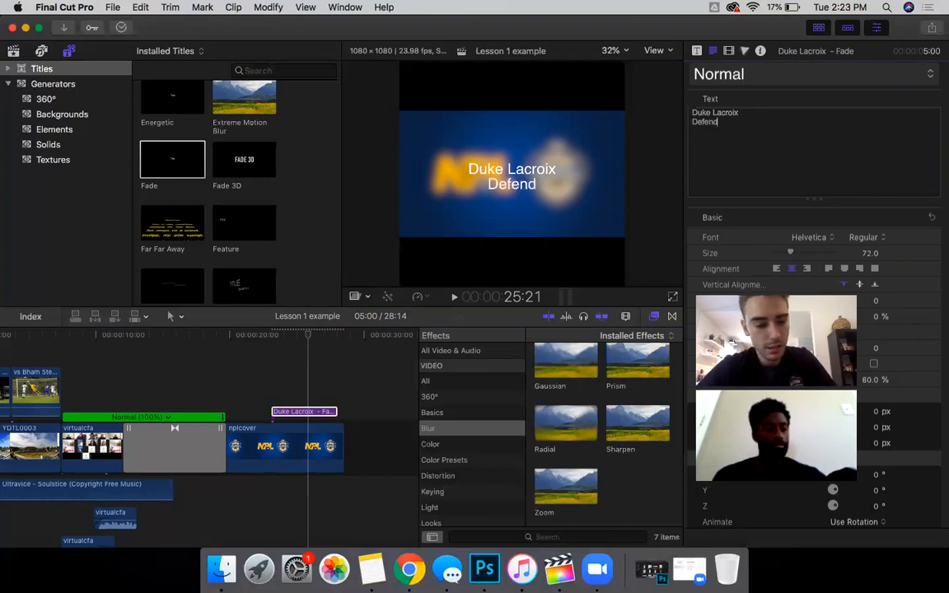
type("er #14")
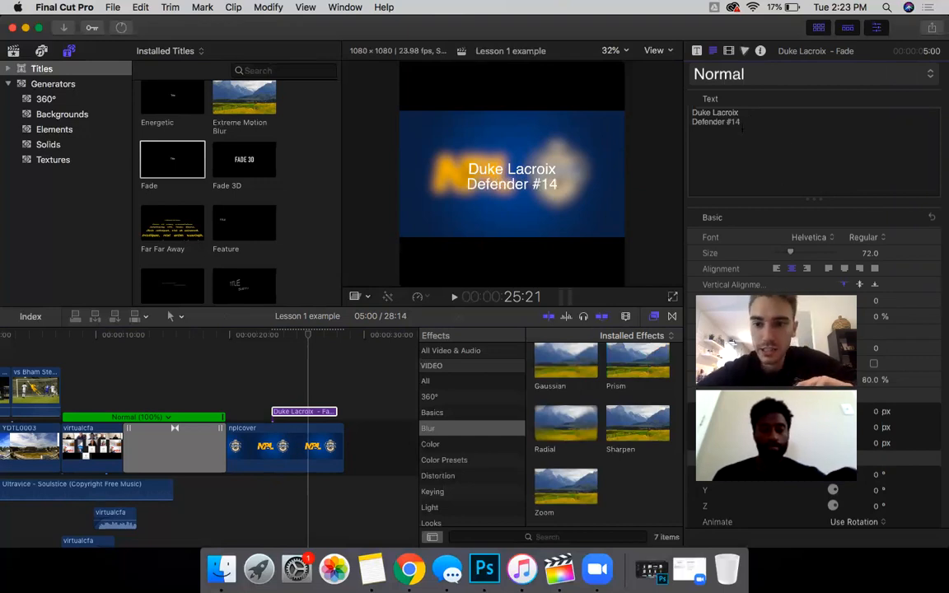
key("super+shift+Left")
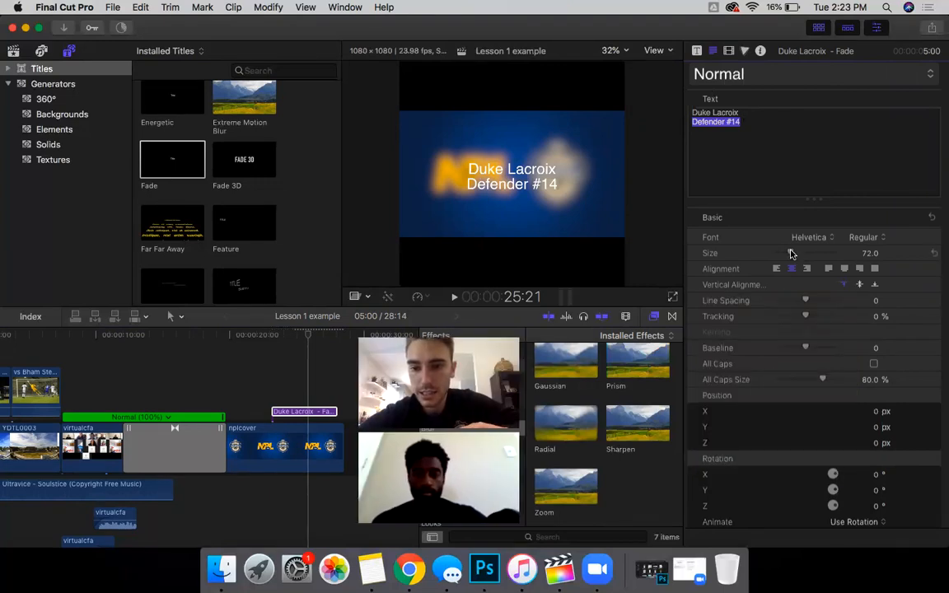
Step: Size Defender #14 at 52, set the name in bold Hiragino Kaku W8, left-align and move it left
left_click(784, 256)
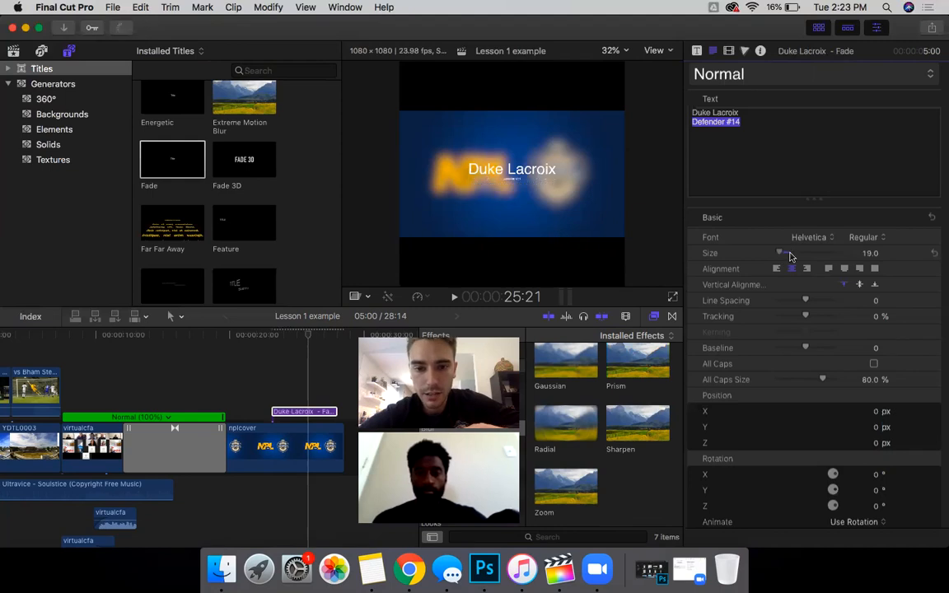
left_click_drag(786, 257, 785, 254)
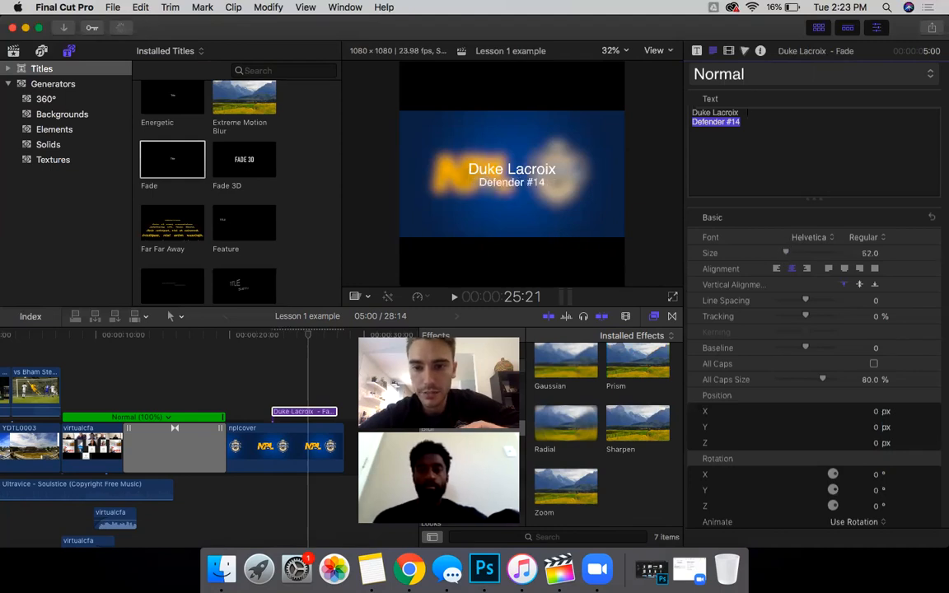
triple_click(706, 113)
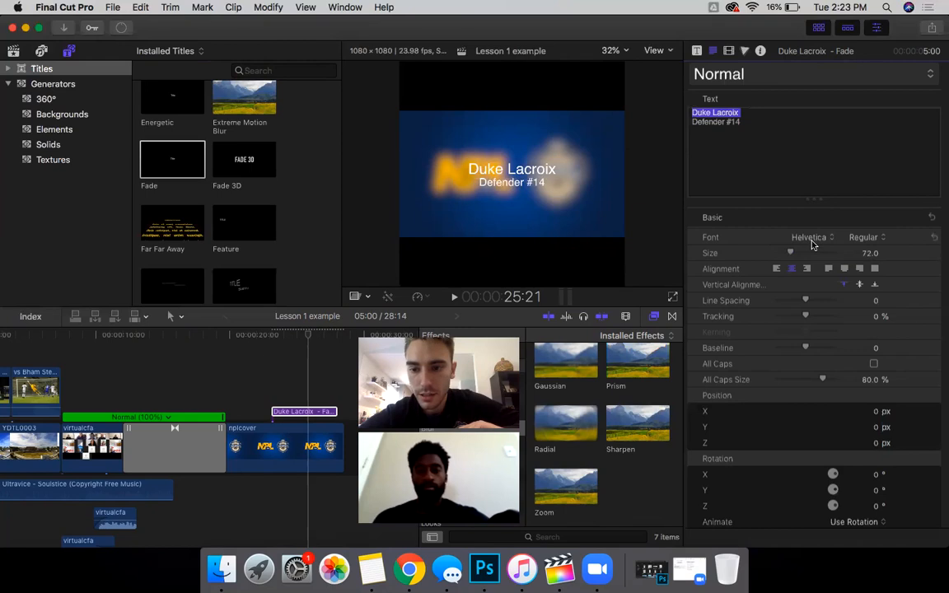
left_click(811, 237)
left_click(764, 215)
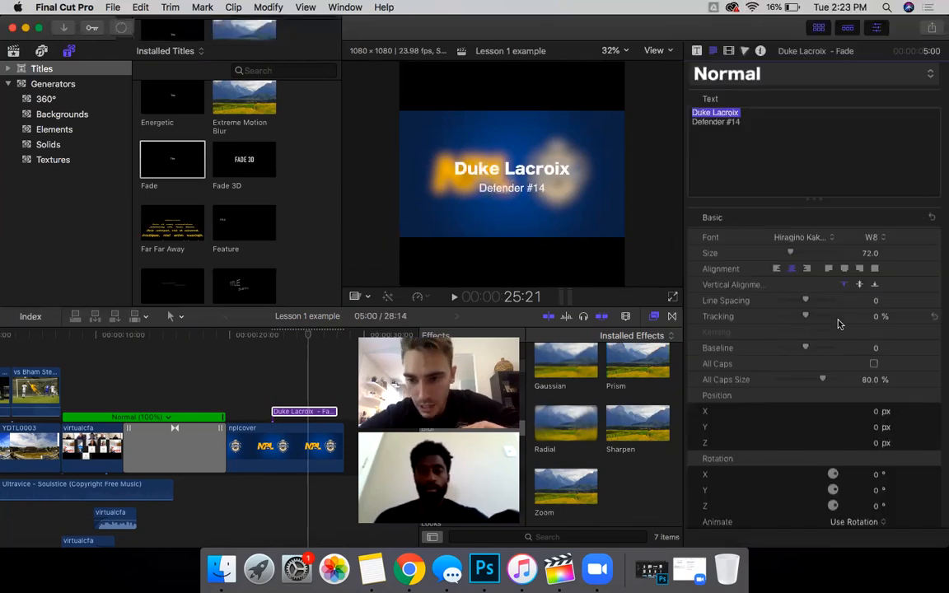
left_click(777, 269)
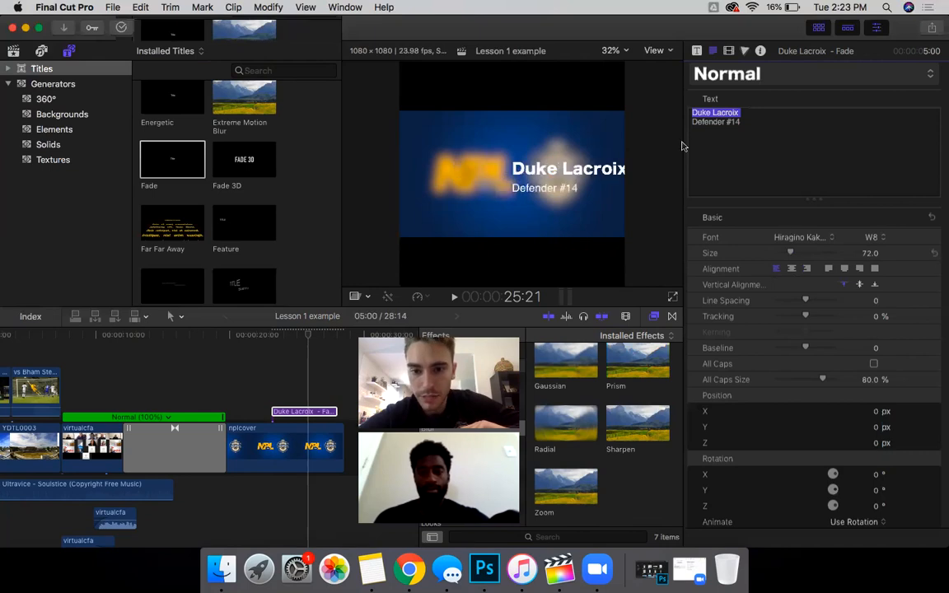
left_click_drag(571, 164, 489, 153)
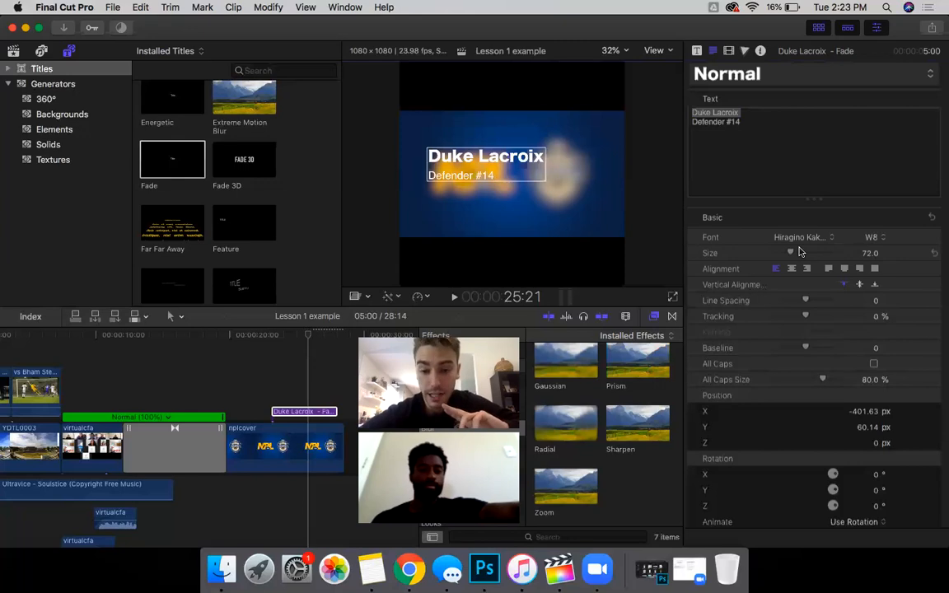
Step: Try text size 141 and scale 133%, then settle the title's Transform Scale at 102%
left_click(729, 50)
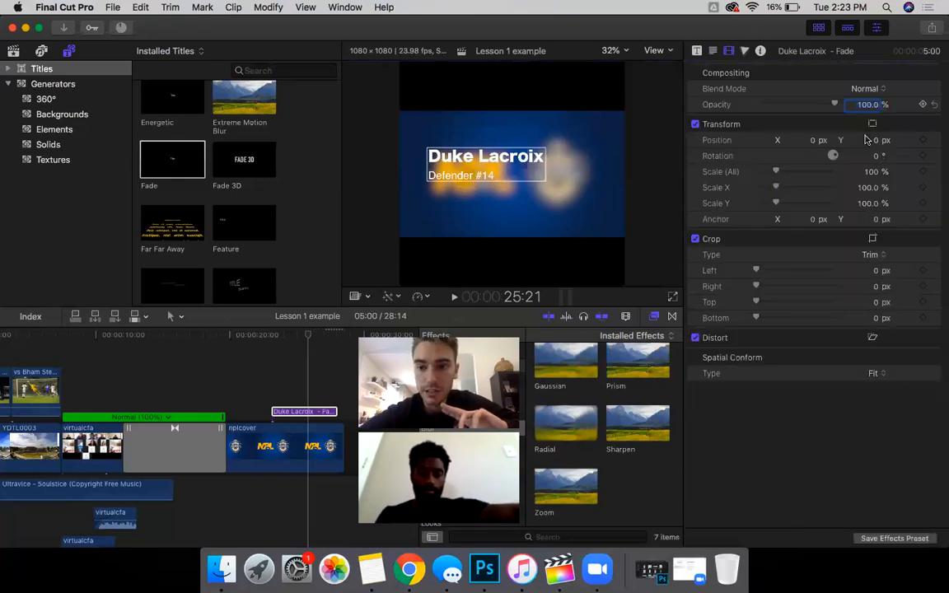
left_click(712, 51)
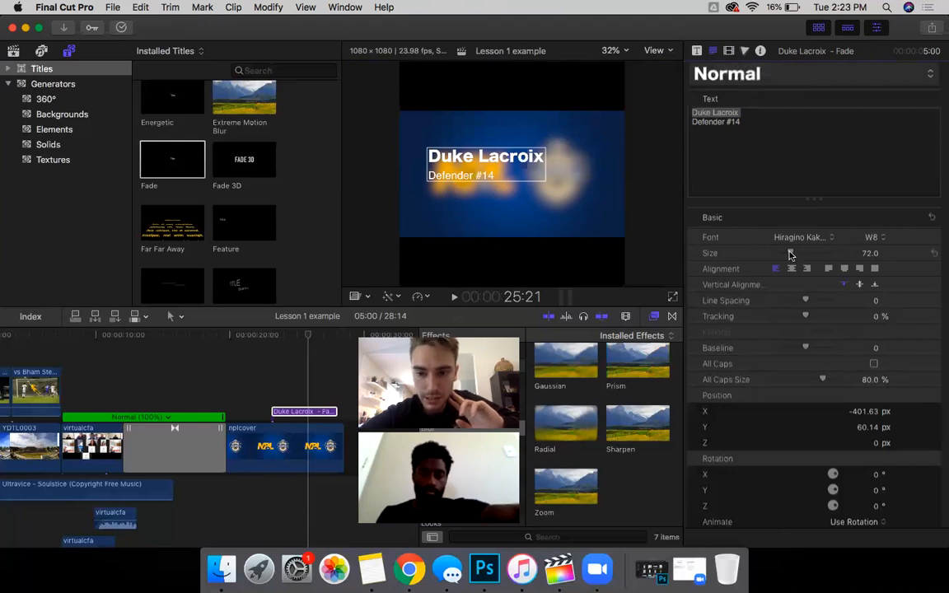
mouse_move(791, 253)
left_mouse_down()
mouse_move(806, 255)
mouse_move(791, 258)
left_mouse_up()
key("ctrl+Tab")
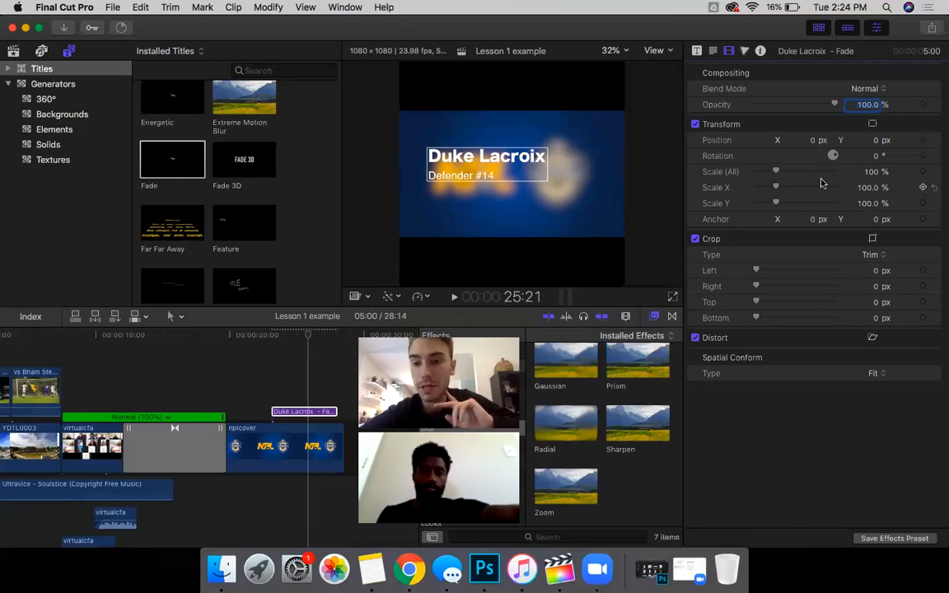
left_click_drag(872, 172, 890, 171)
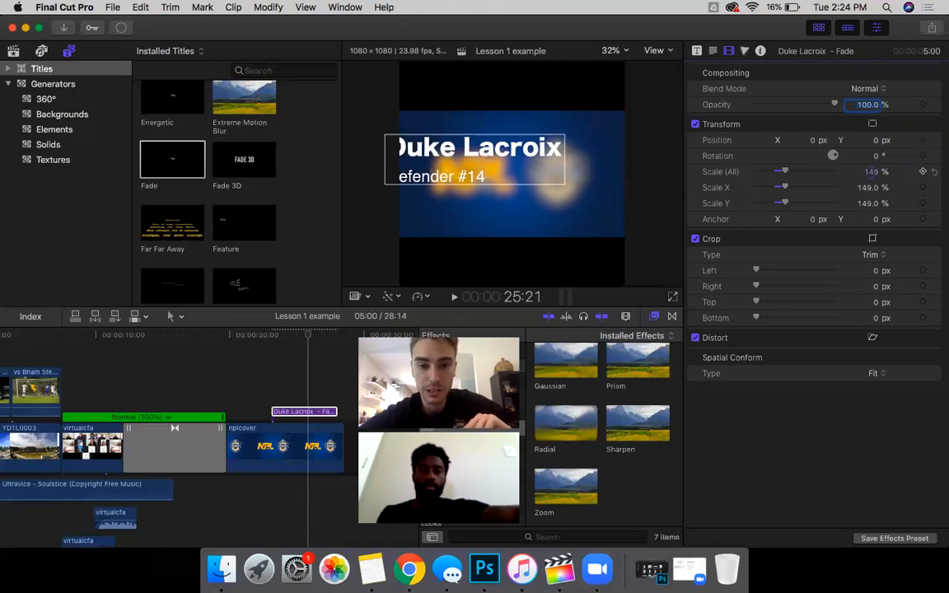
left_click_drag(871, 173, 872, 201)
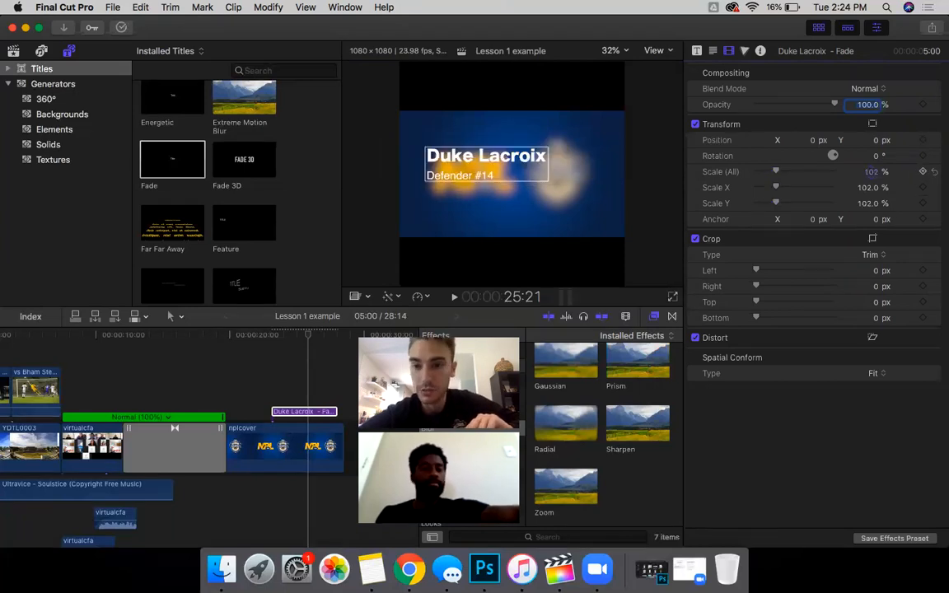
Step: In the title's text settings, try a Rotation X tilt, then undo it back to 0°
left_click(714, 53)
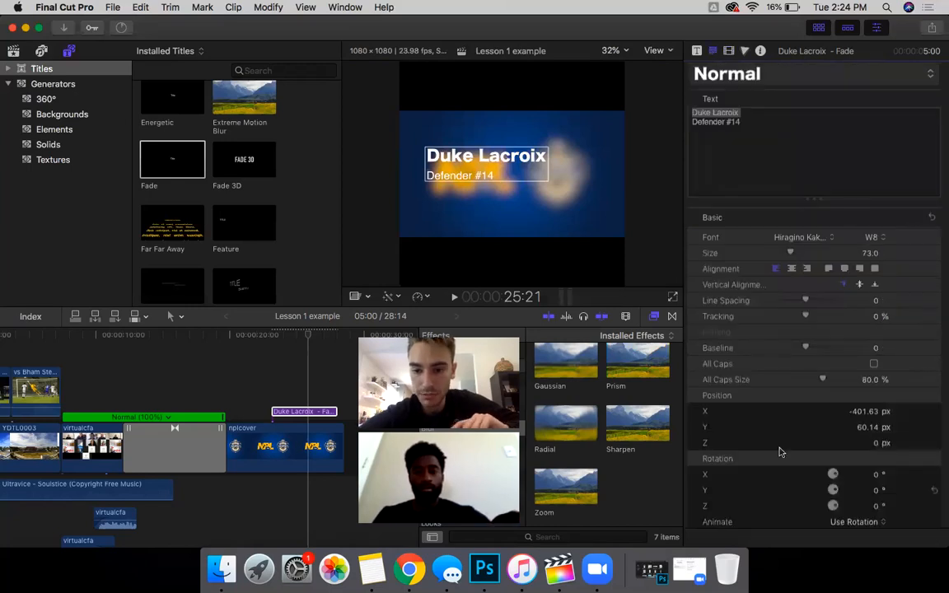
scroll(871, 375, "down", 3)
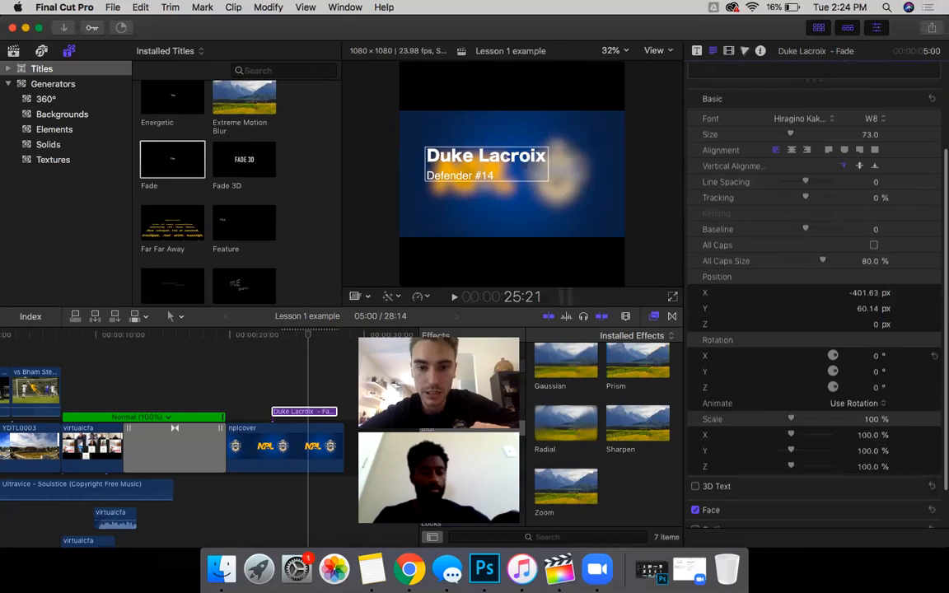
left_click_drag(876, 358, 876, 358)
key("super+z")
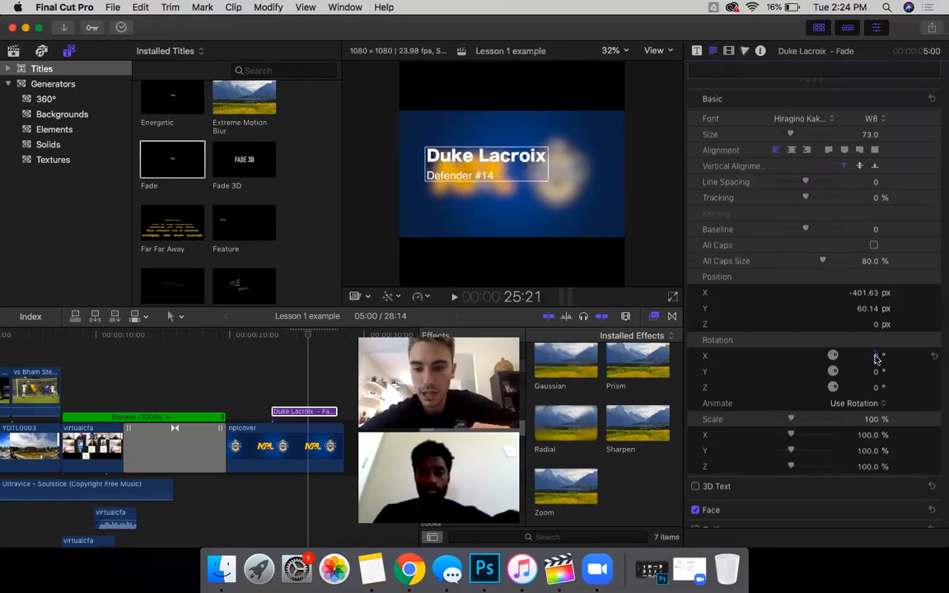
scroll(839, 400, "down", 2)
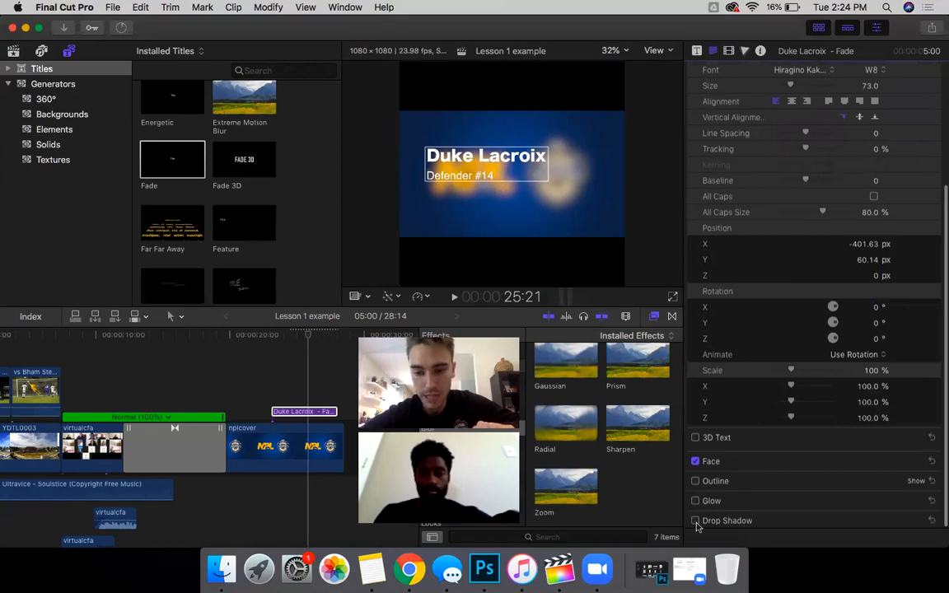
left_click(694, 521)
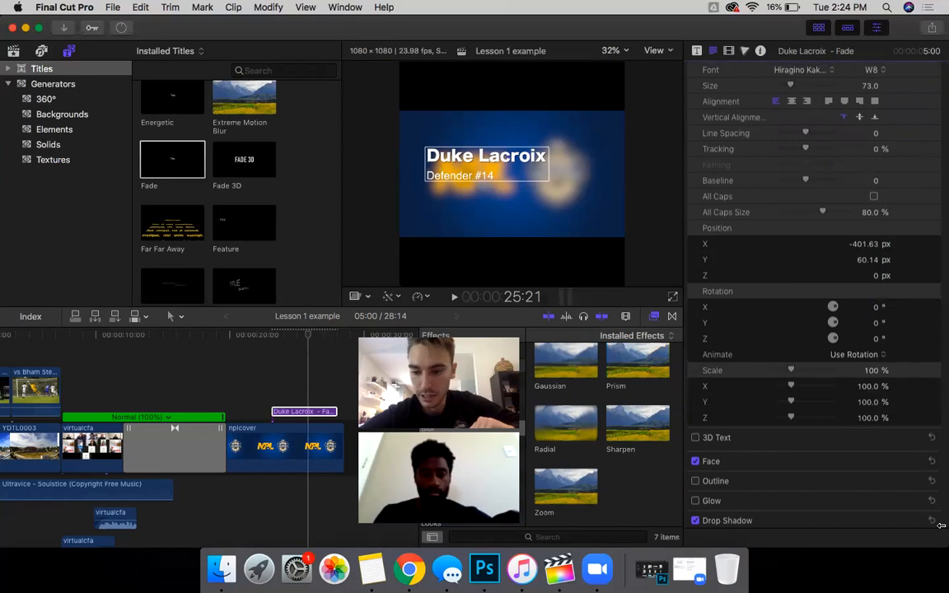
scroll(897, 475, "down", 3)
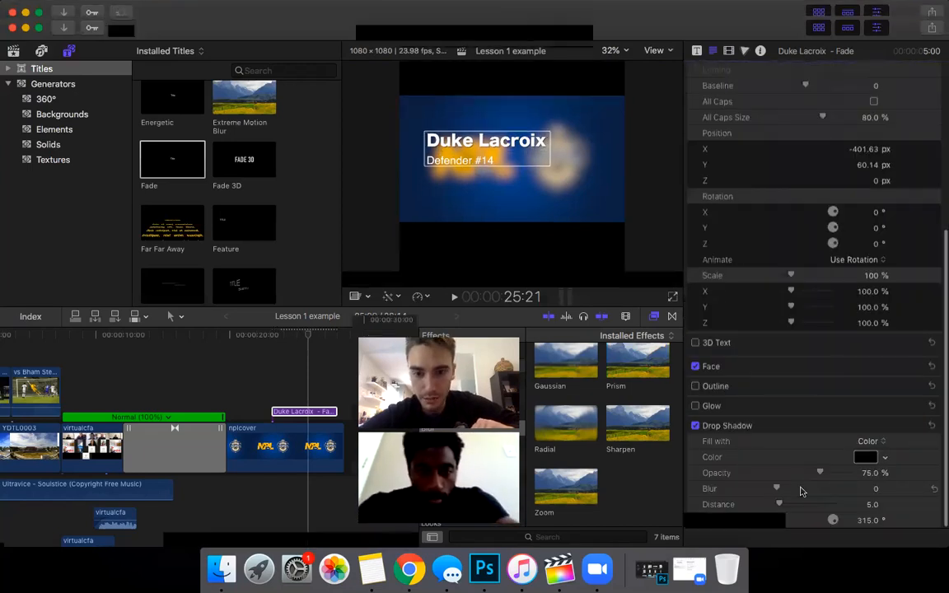
left_click_drag(779, 504, 799, 489)
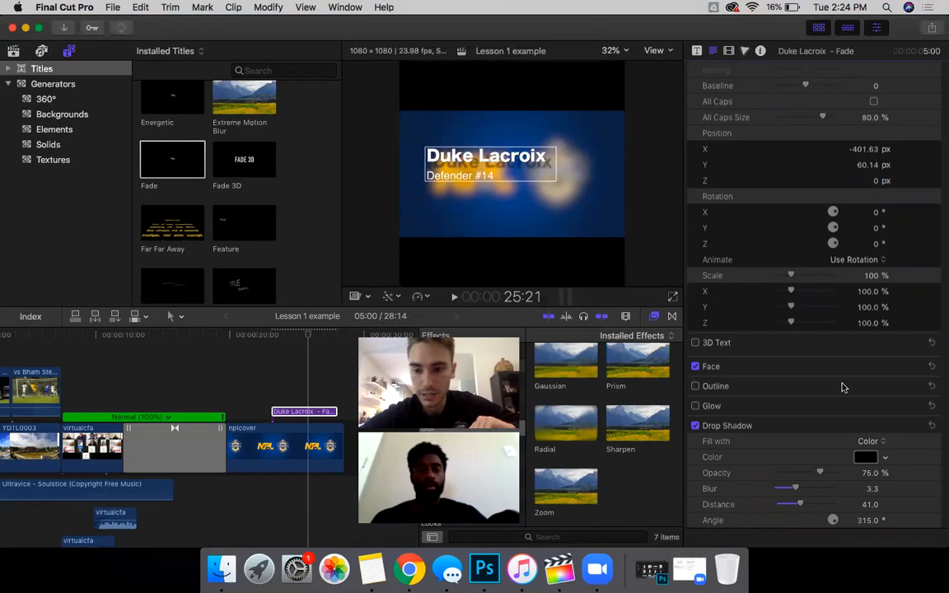
scroll(798, 191, "up", 10)
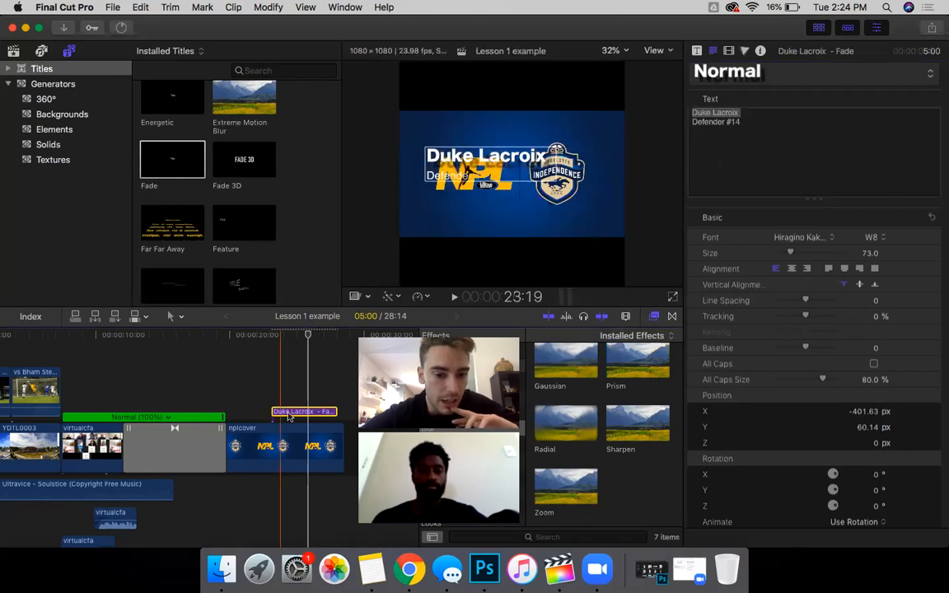
Step: Show the Fade title's Build In and Build Out parameters in the Title inspector after briefly checking Text
left_click(697, 51)
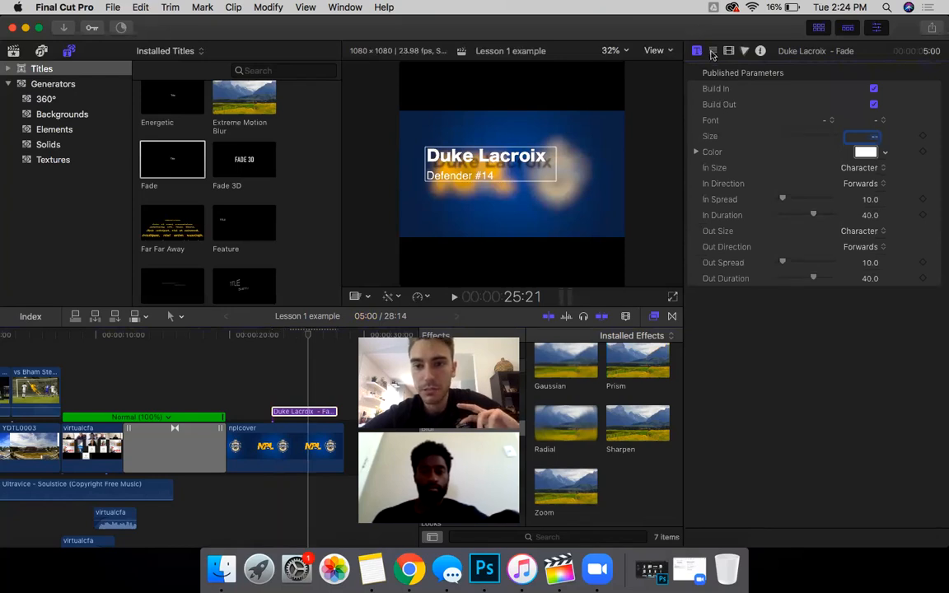
left_click(714, 52)
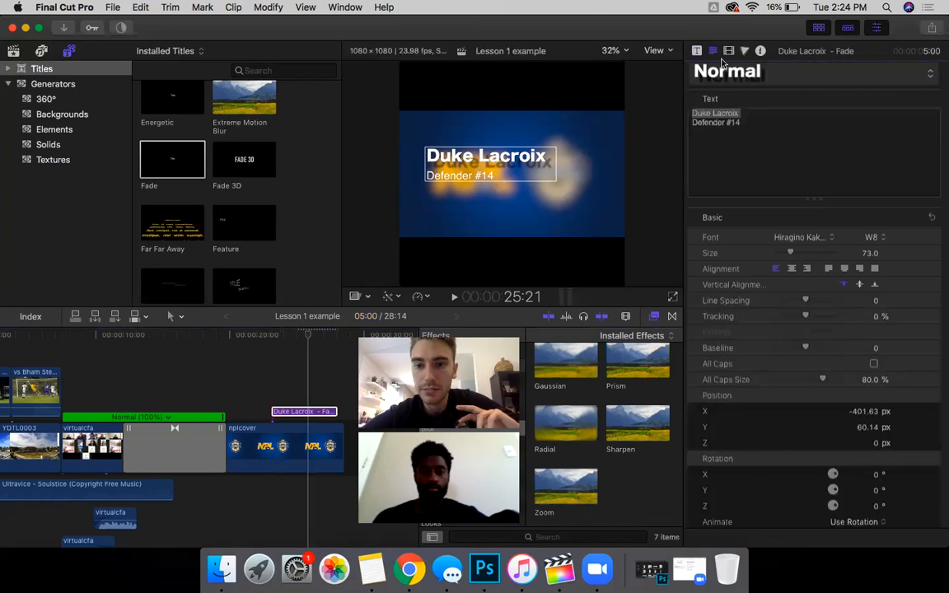
left_click(698, 51)
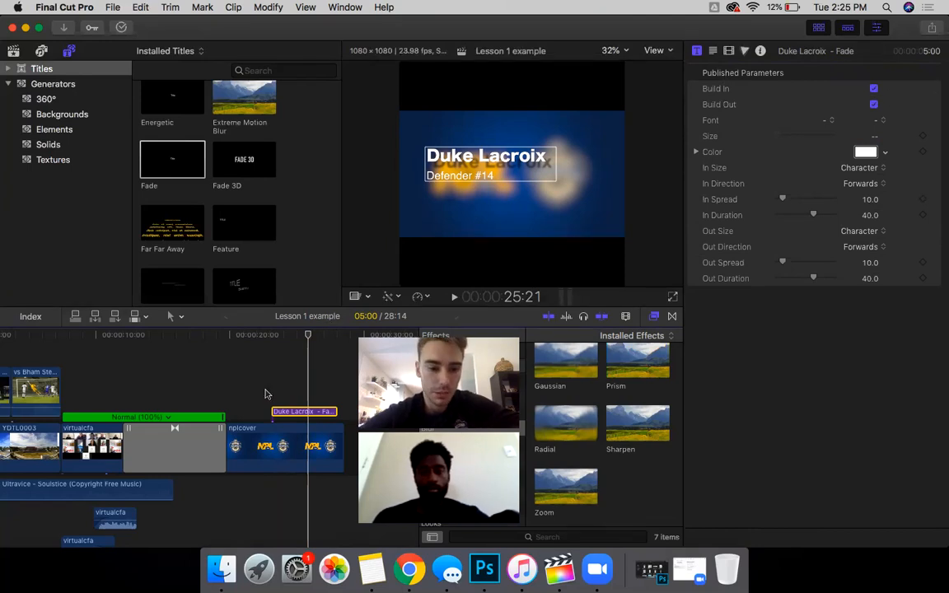
Step: Preview the title, raise In Duration from 40 to 60, and preview the slower build-in
key("space")
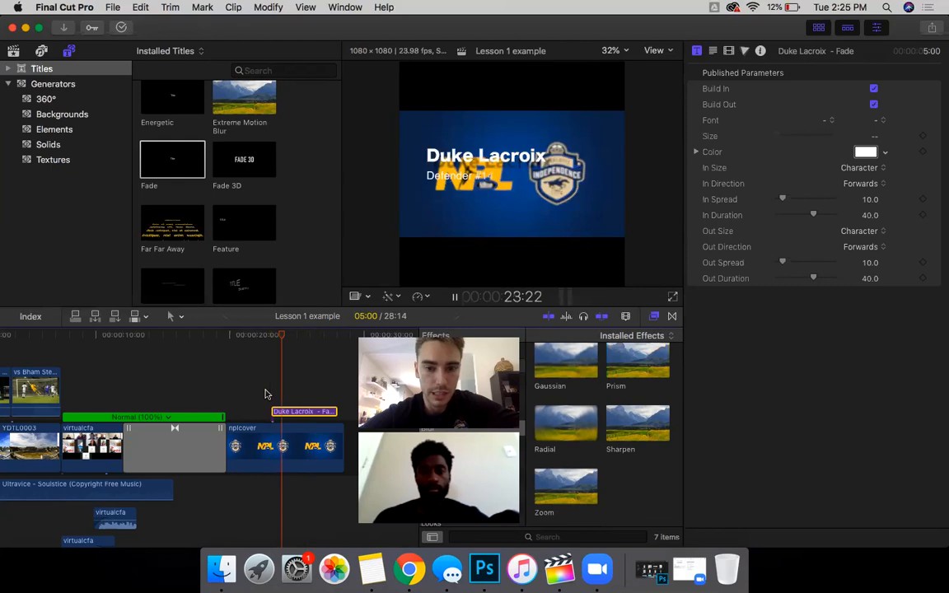
key("space")
key("space")
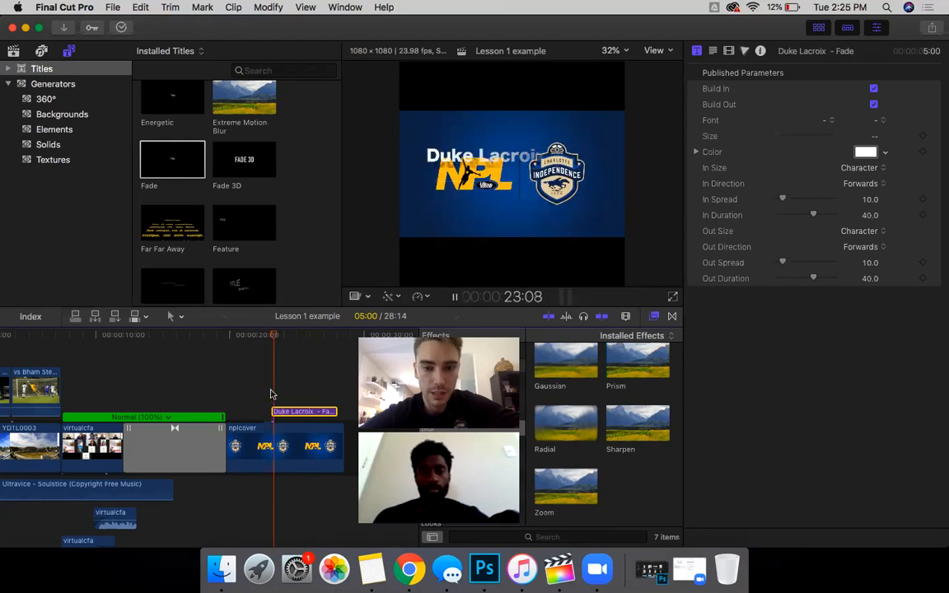
key("space")
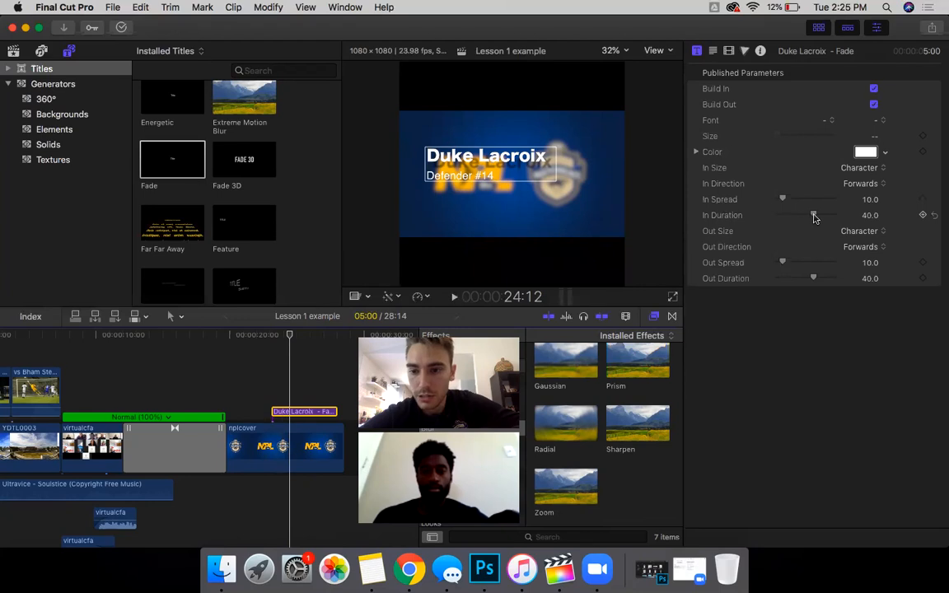
left_click_drag(815, 217, 855, 218)
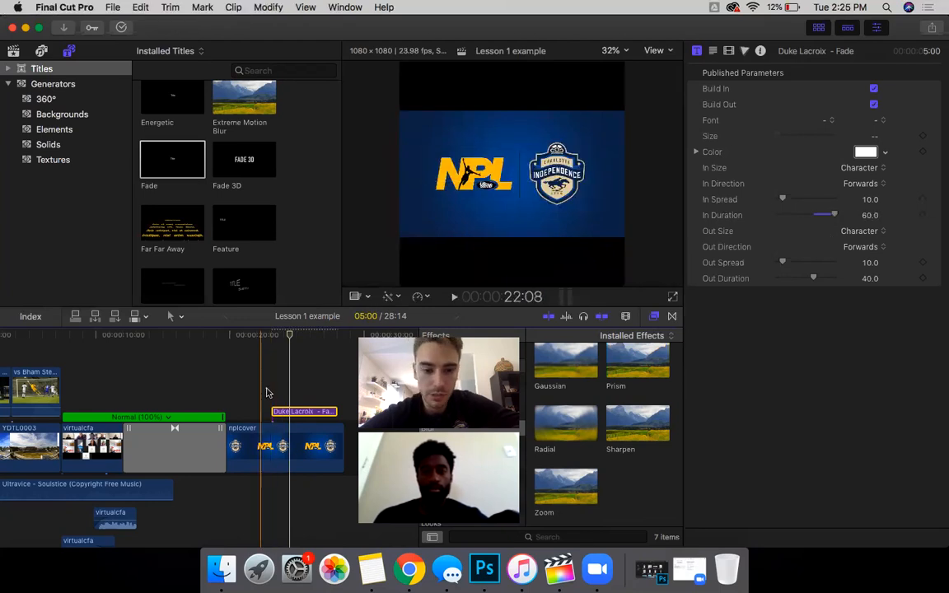
key("space")
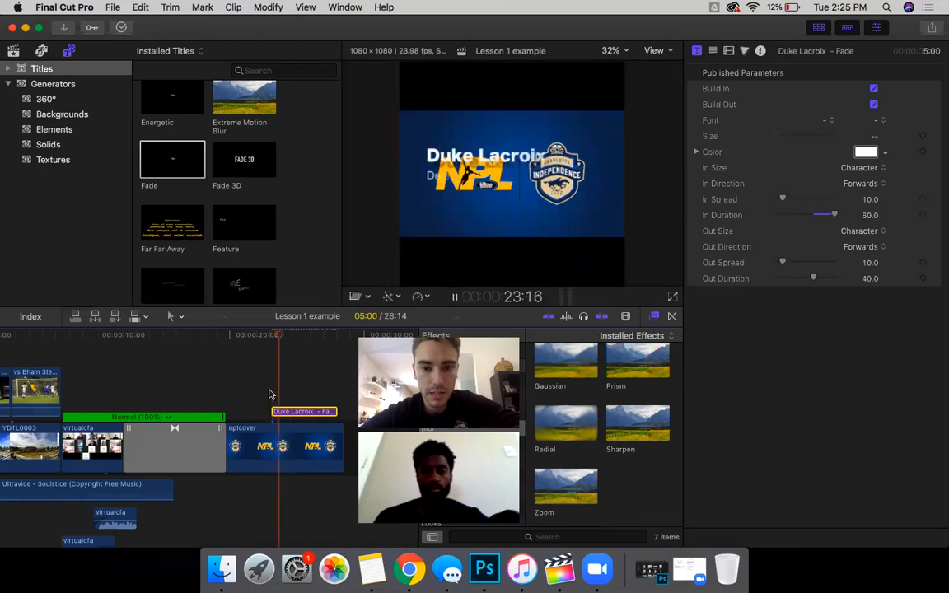
key("space")
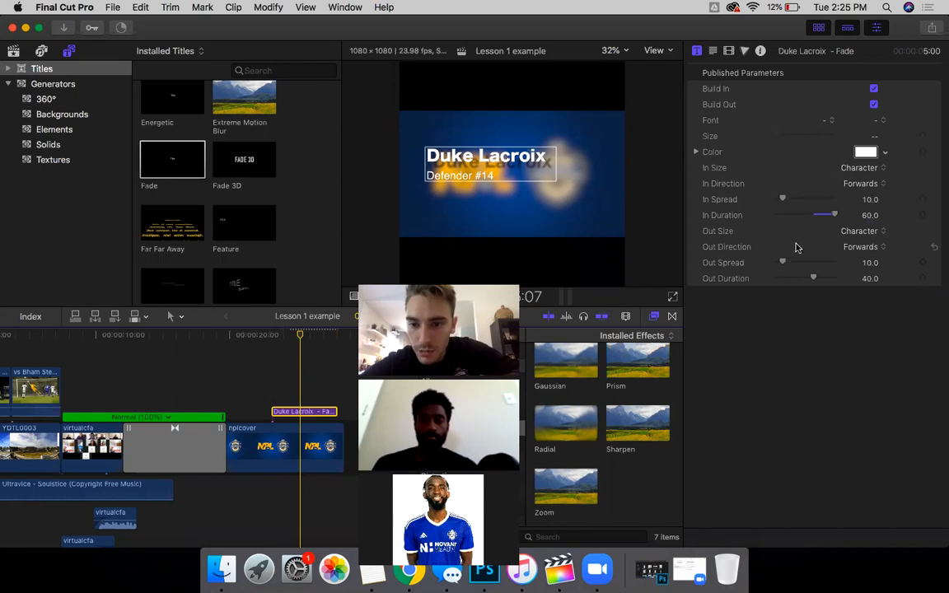
Step: Set the title's Out Direction to Backwards and preview the animation
left_click(861, 249)
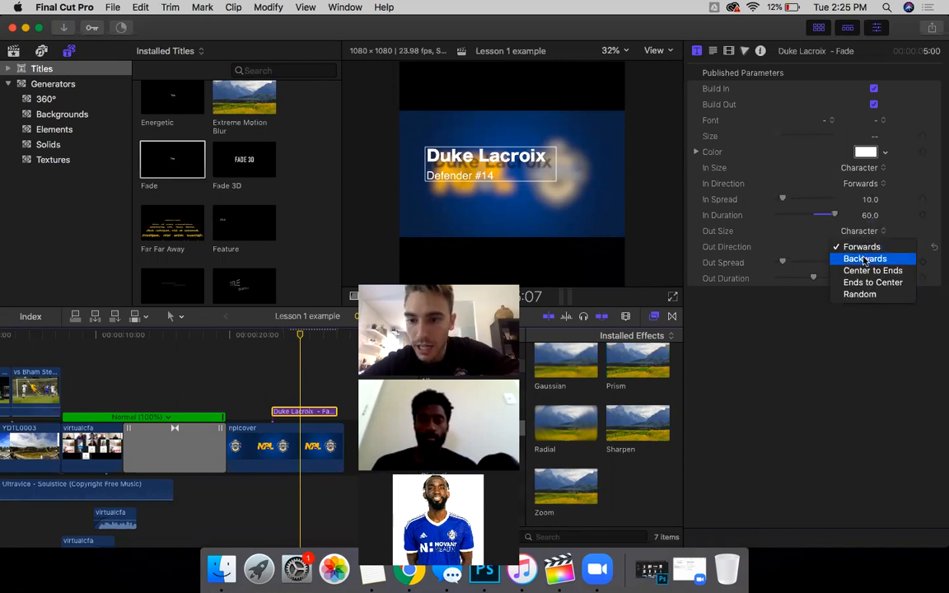
left_click(864, 259)
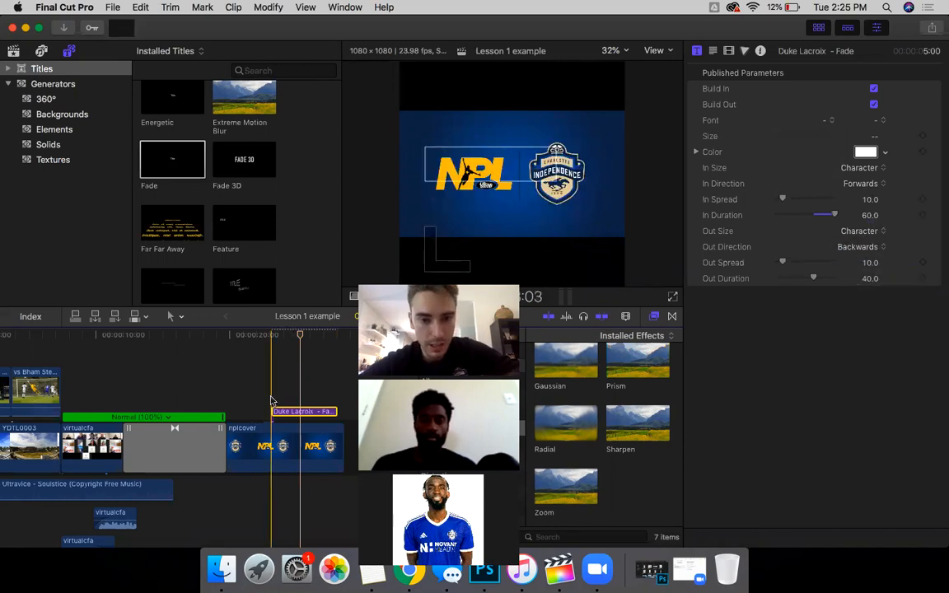
key("space")
key("space")
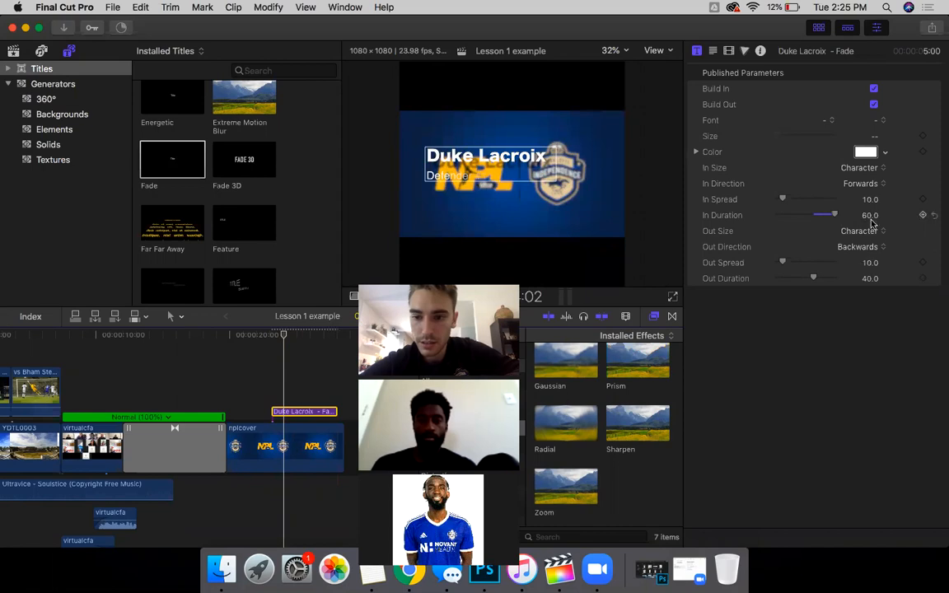
Step: Try other out options and switch the Out Direction to Random
left_click(860, 231)
left_click(783, 229)
left_click(860, 247)
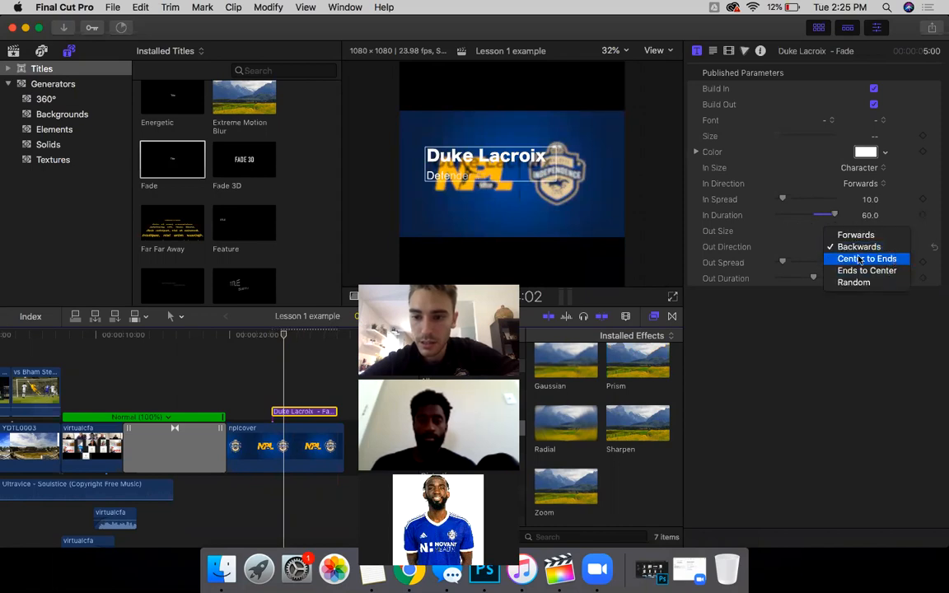
left_click(795, 250)
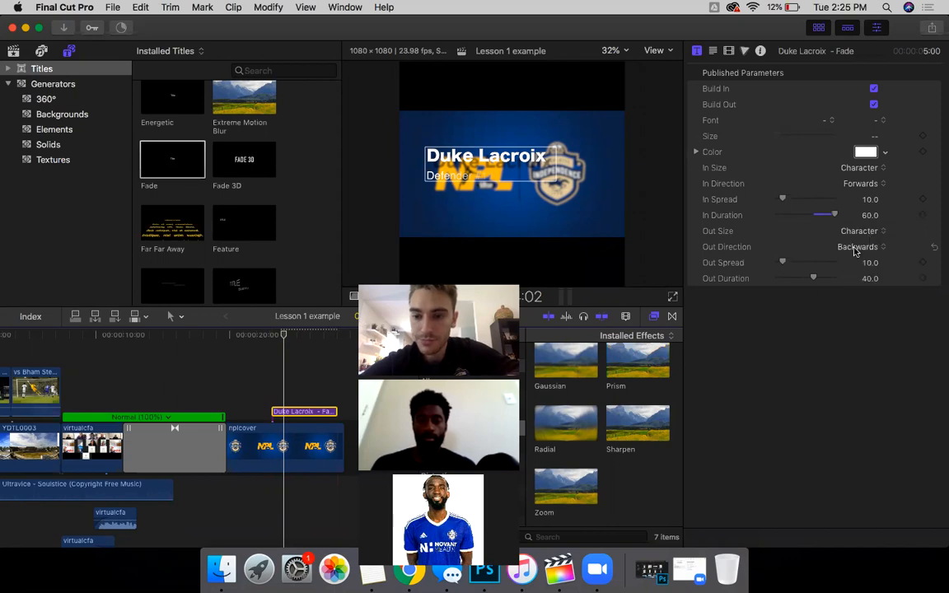
left_click(859, 246)
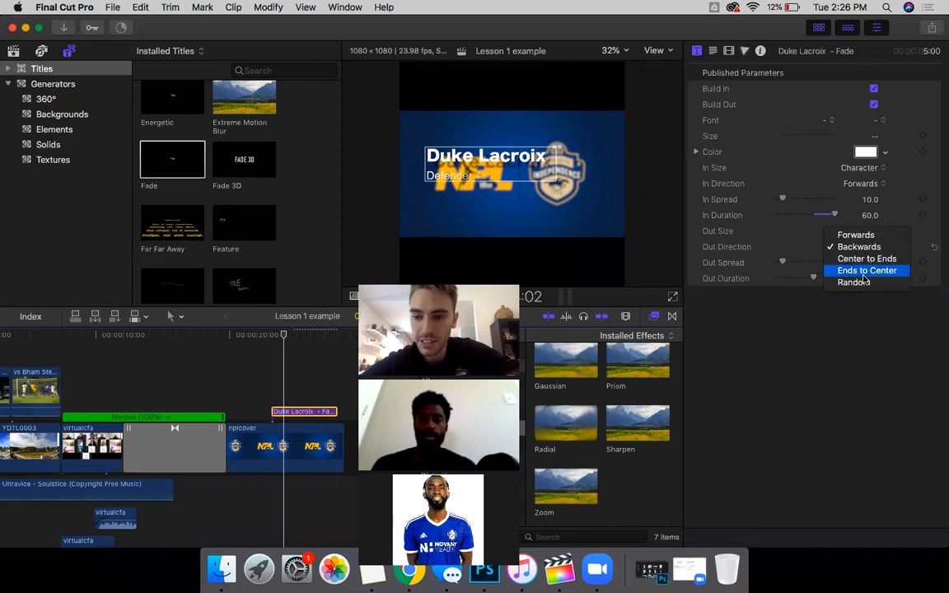
left_click(865, 284)
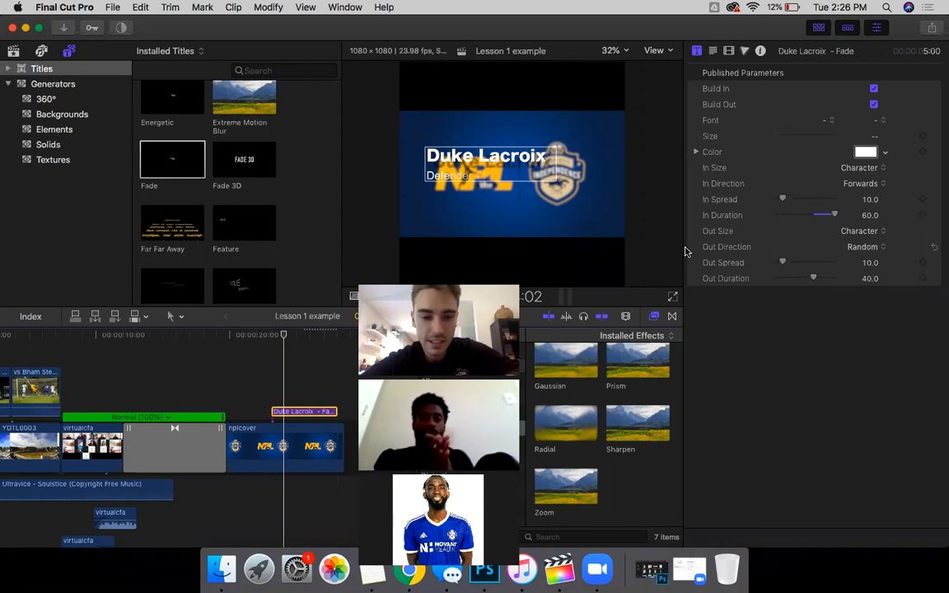
left_click(273, 383)
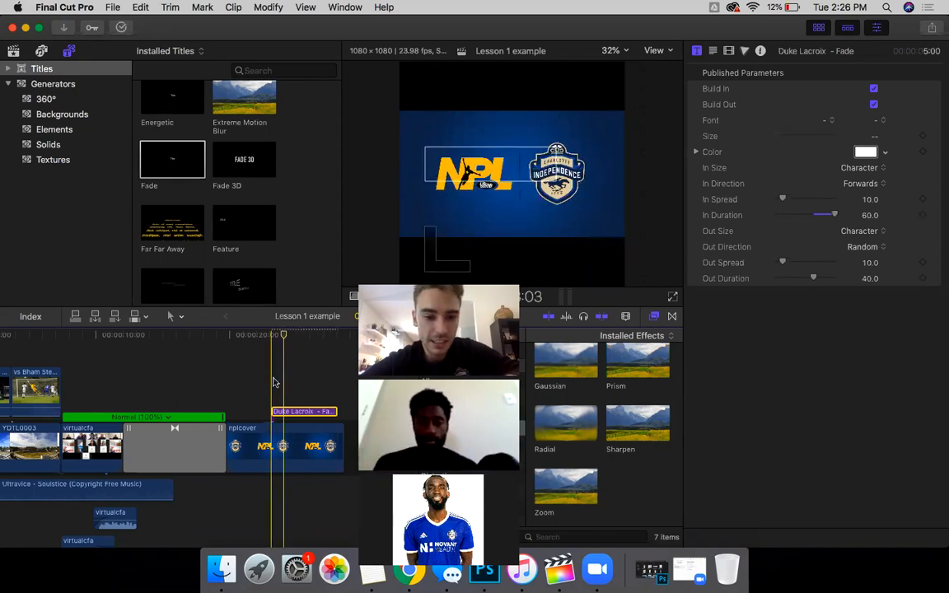
left_click(296, 411)
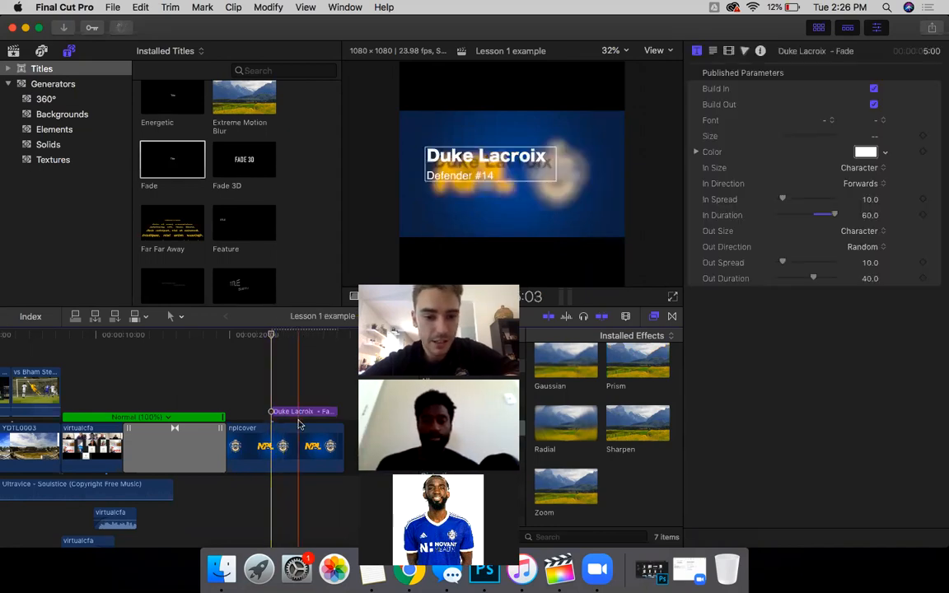
left_click(861, 246)
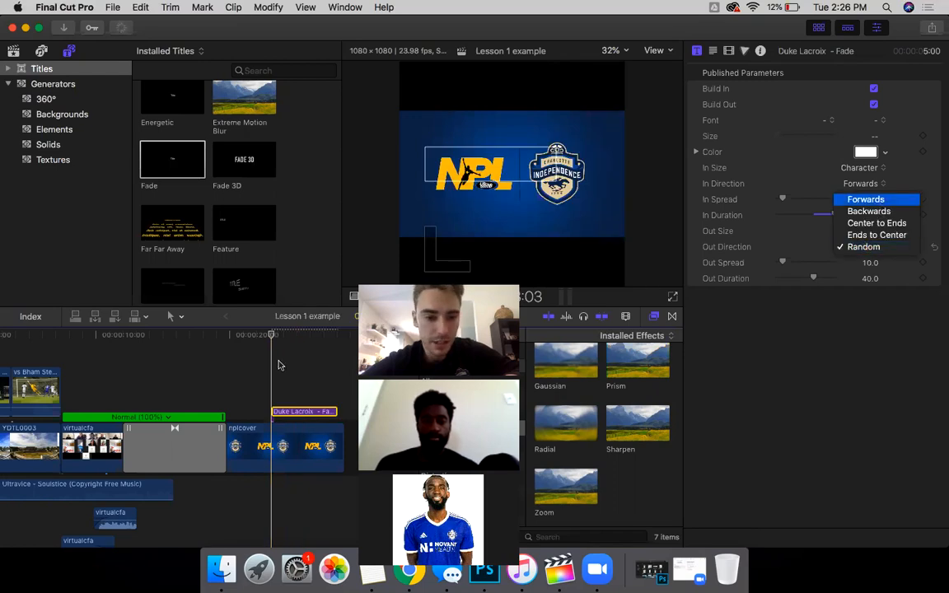
left_click(872, 212)
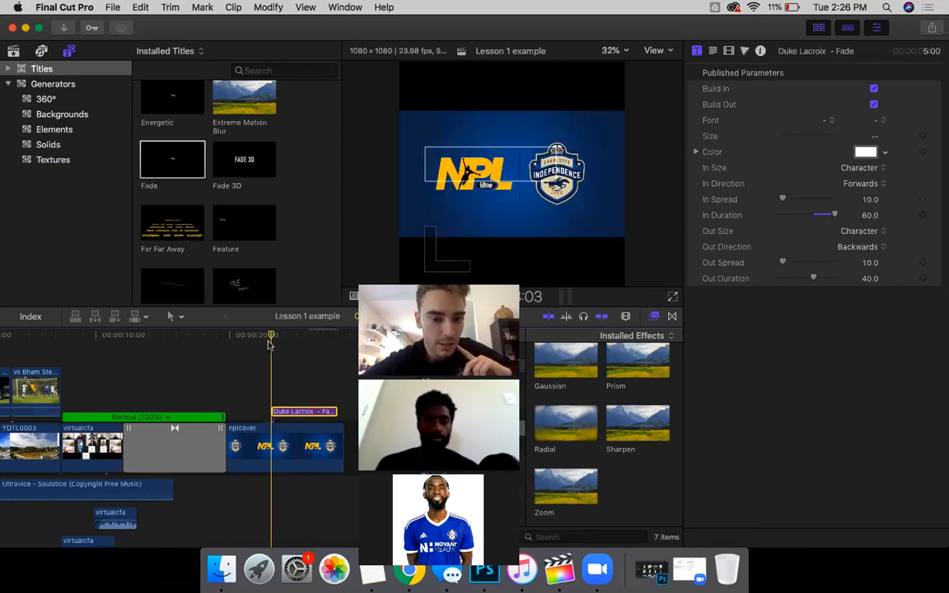
key("space")
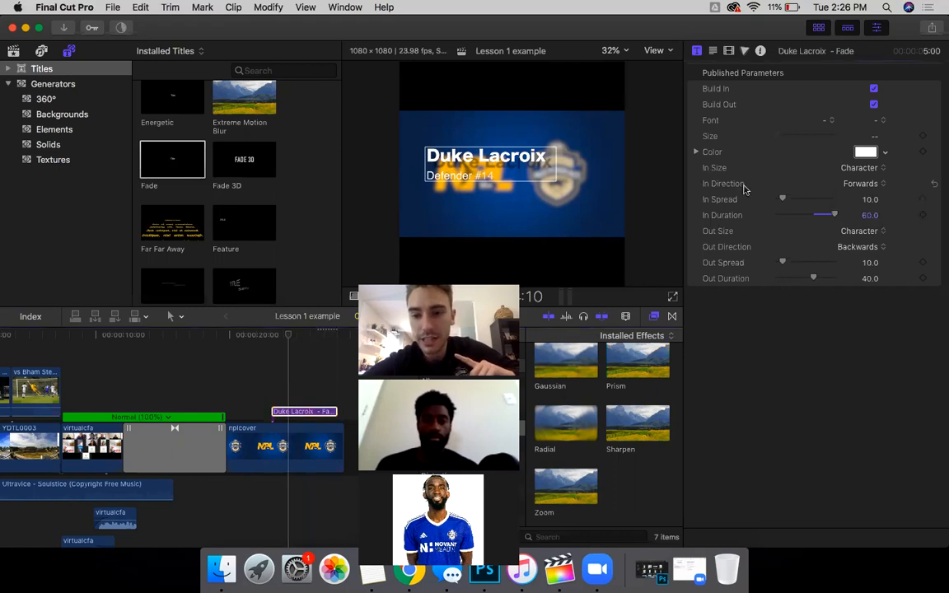
left_click(861, 263)
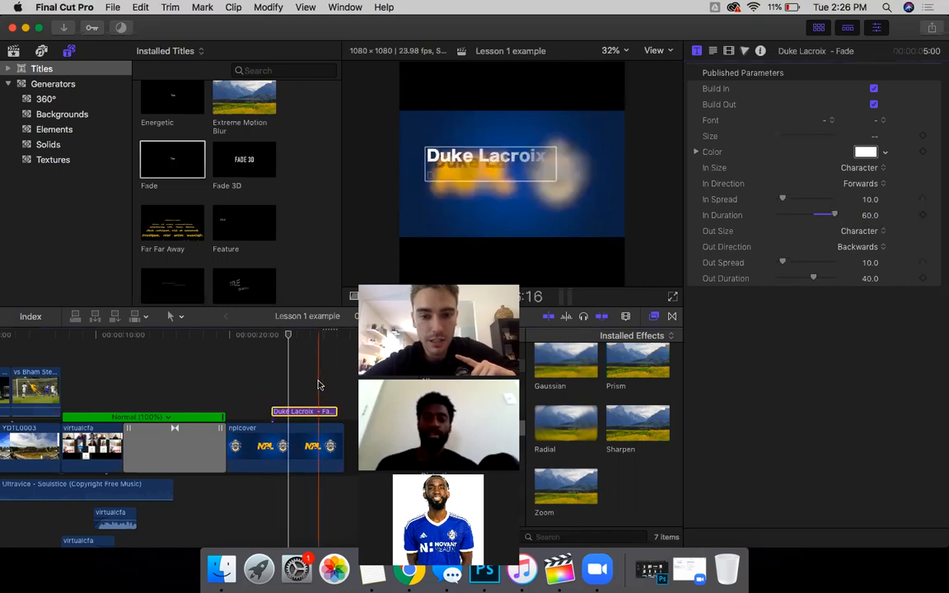
key("space")
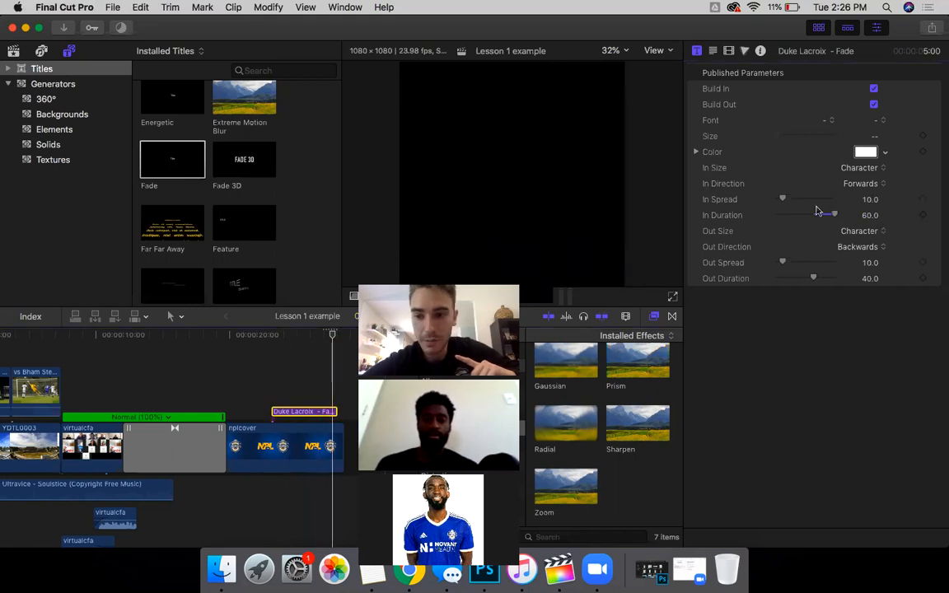
left_click(865, 184)
left_click(865, 195)
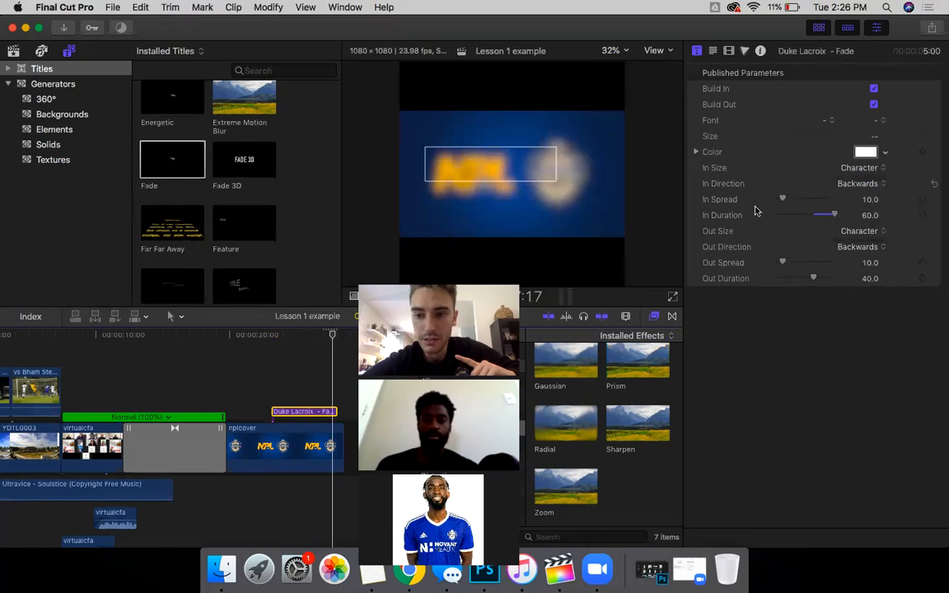
key("space")
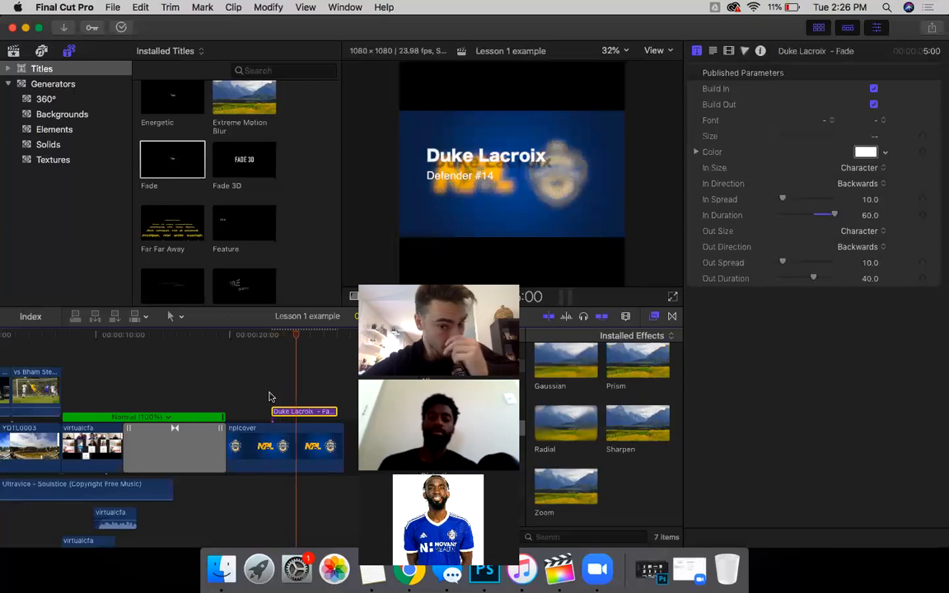
key("space")
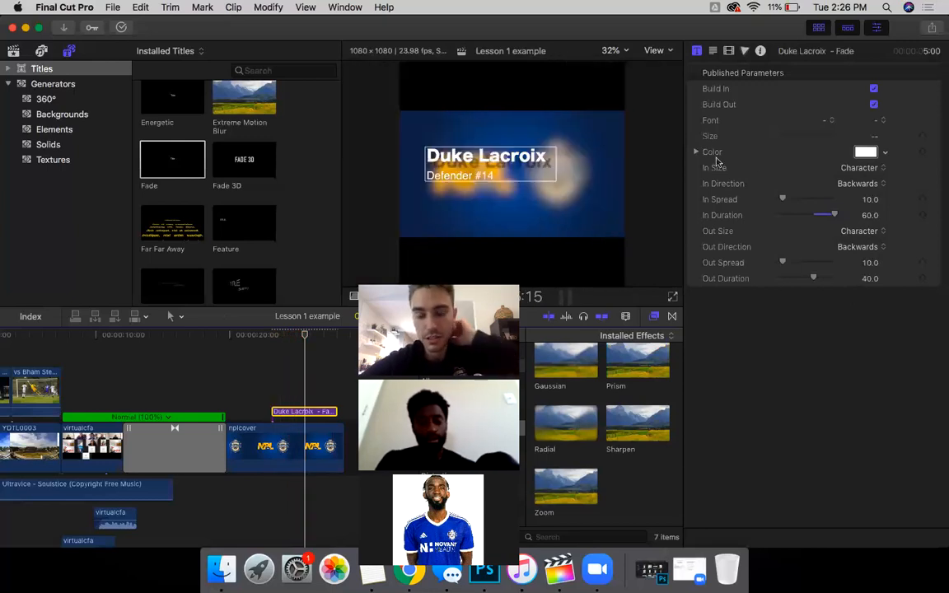
scroll(236, 236, "down", 3)
scroll(236, 237, "up", 5)
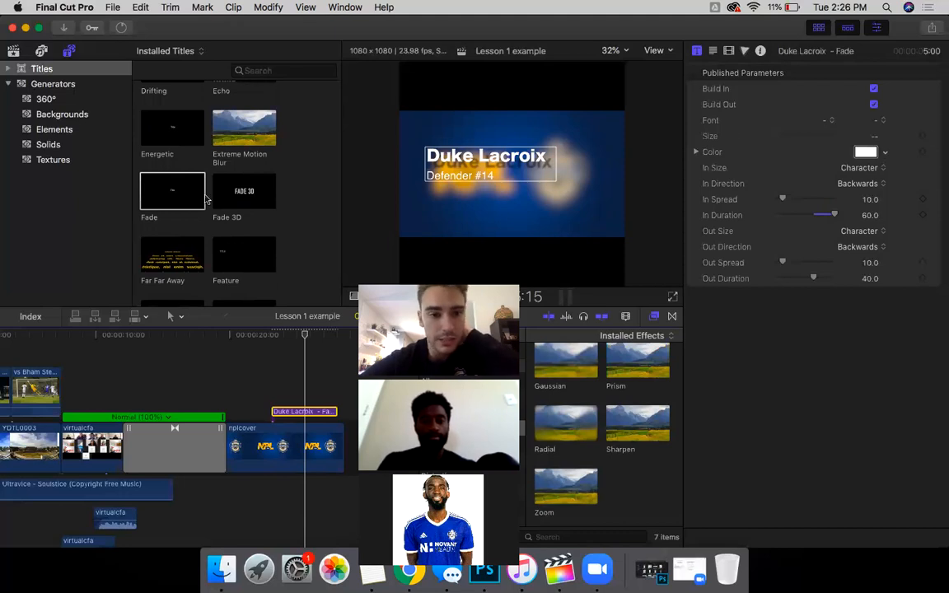
scroll(185, 178, "down", 5)
left_click(155, 150)
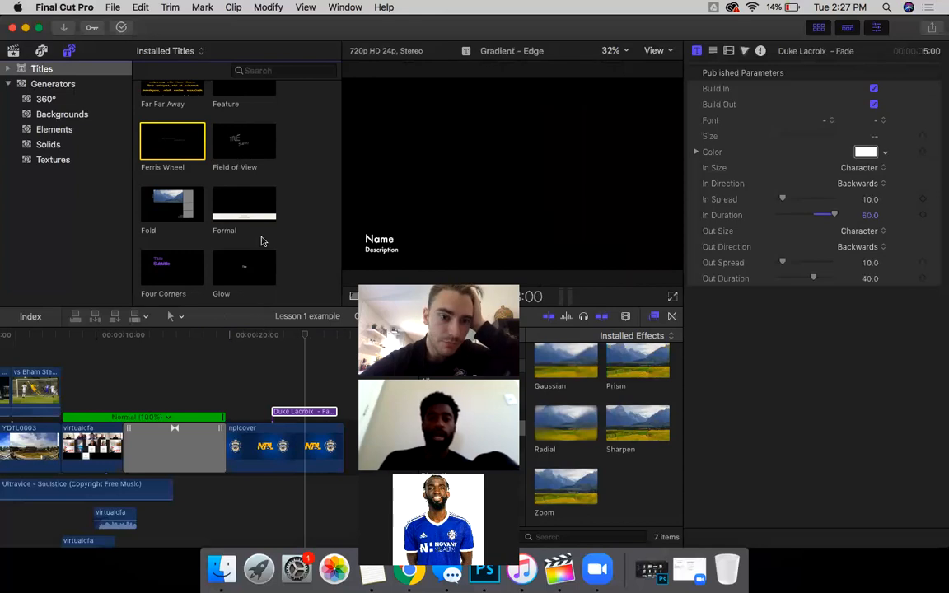
scroll(262, 241, "down", 3)
scroll(261, 240, "down", 5)
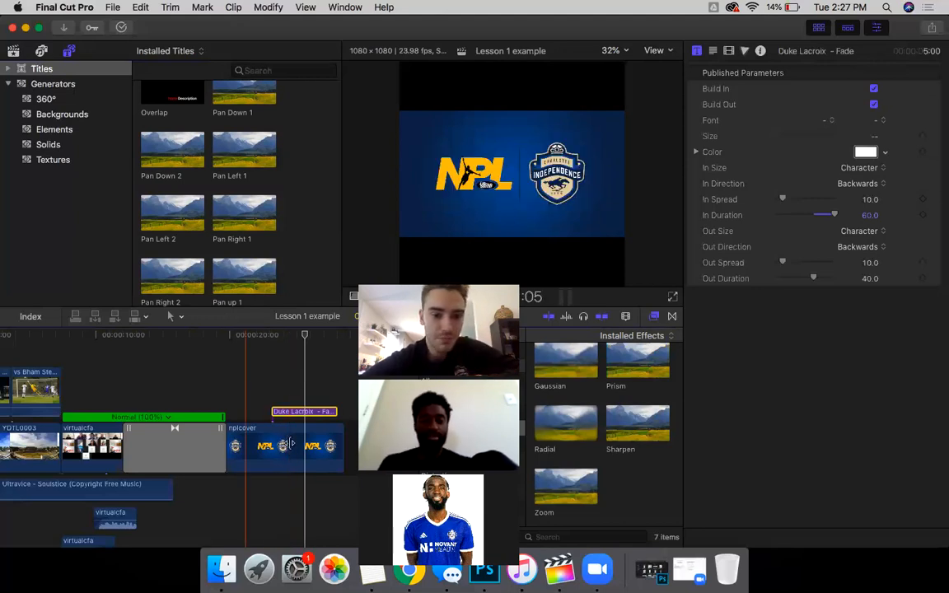
scroll(289, 449, "right", 2)
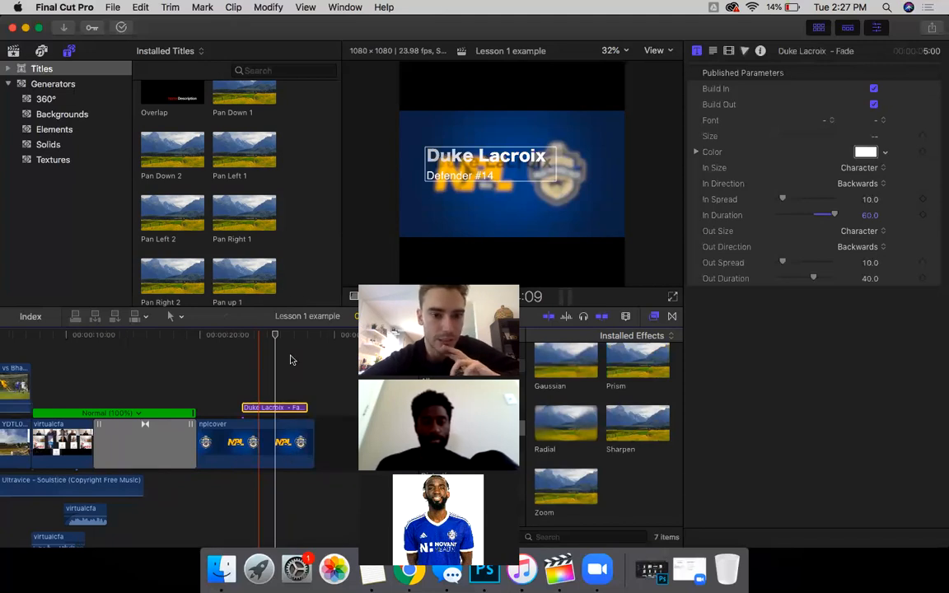
scroll(242, 420, "right", 1)
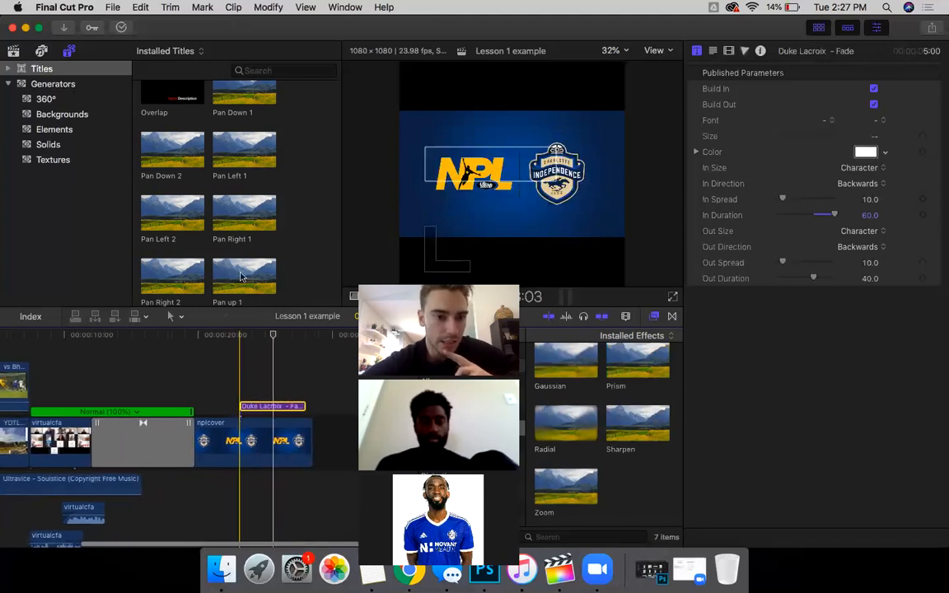
scroll(241, 277, "down", 10)
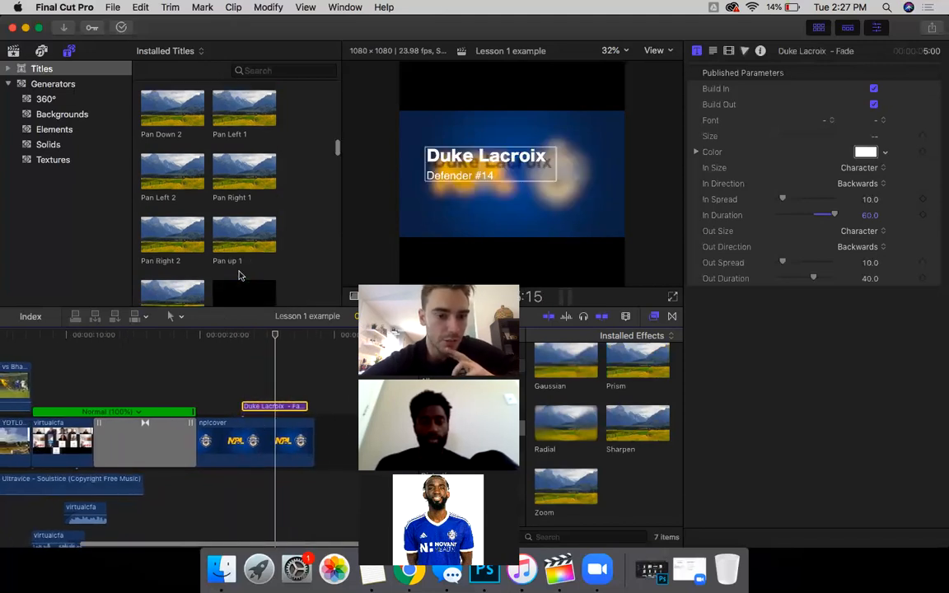
Step: Switch the browser from titles to the library's event clips
left_click(12, 51)
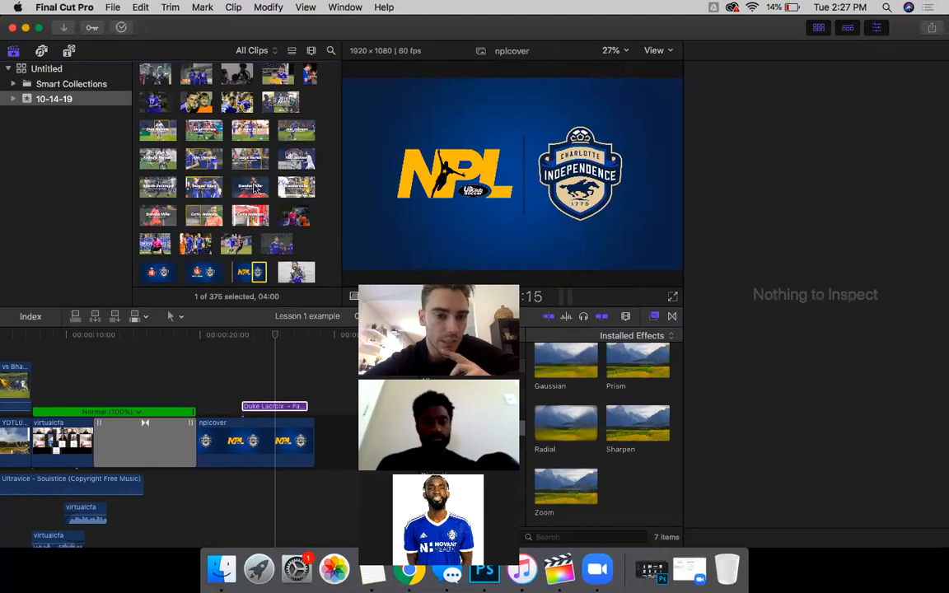
scroll(240, 183, "down", 2)
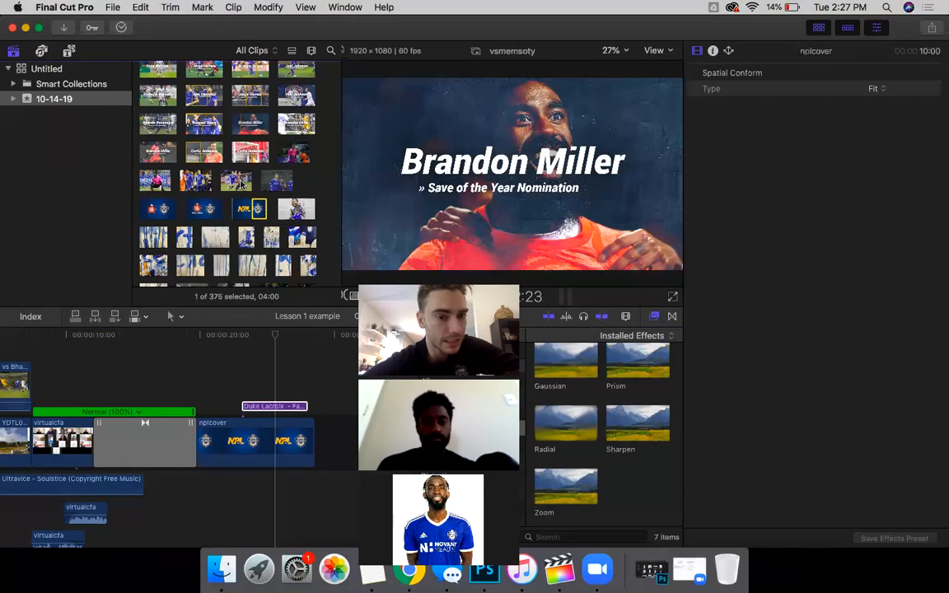
scroll(294, 217, "down", 5)
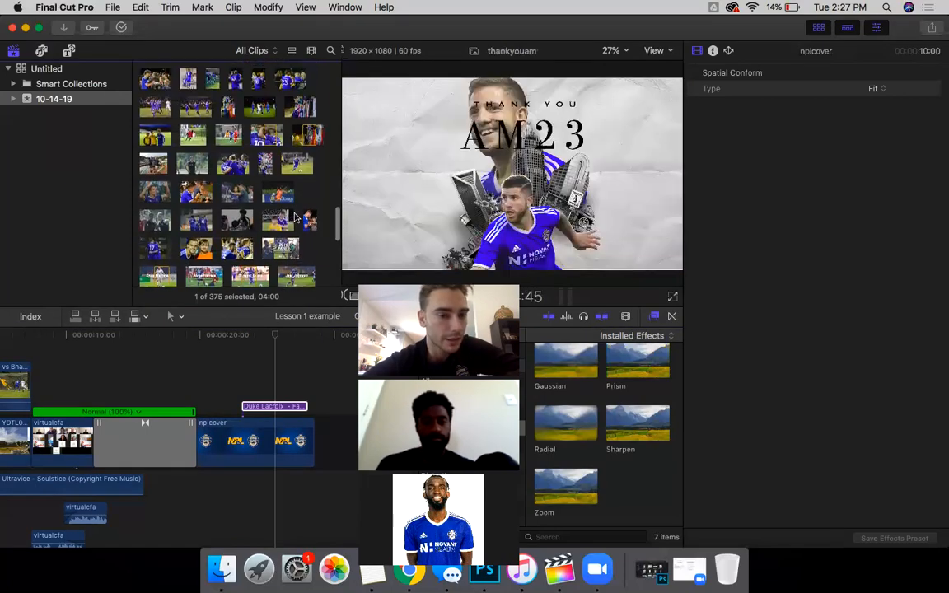
scroll(196, 190, "up", 10)
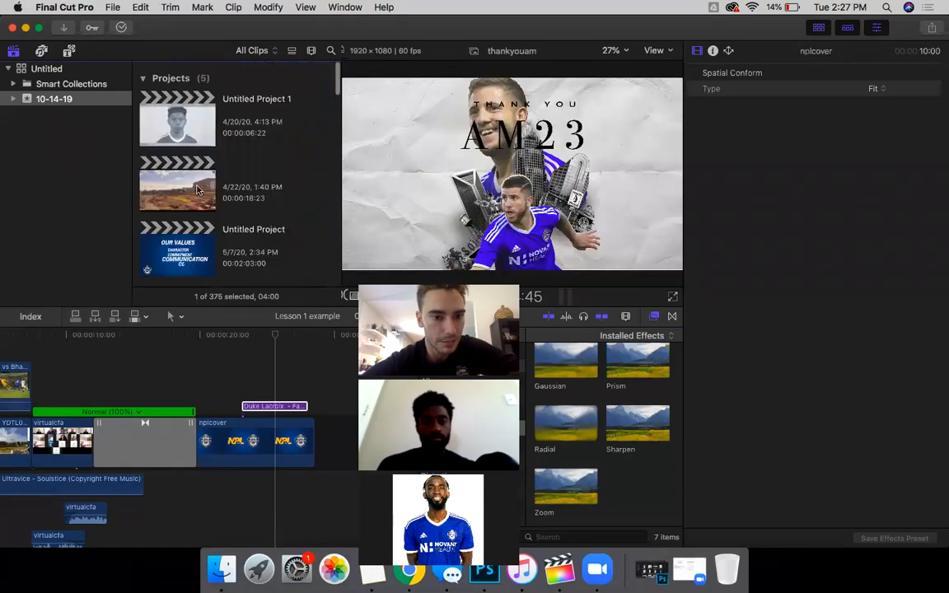
scroll(181, 186, "down", 3)
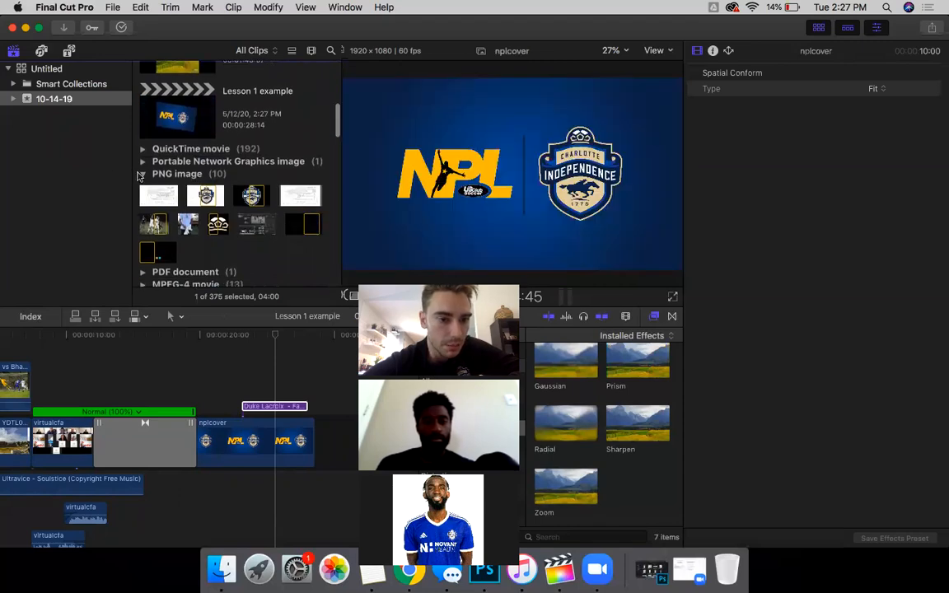
Step: Collapse the PNG image group and expand the MPEG-4 movie group
left_click(143, 175)
scroll(170, 166, "up", 10)
scroll(170, 167, "down", 4)
scroll(168, 177, "down", 2)
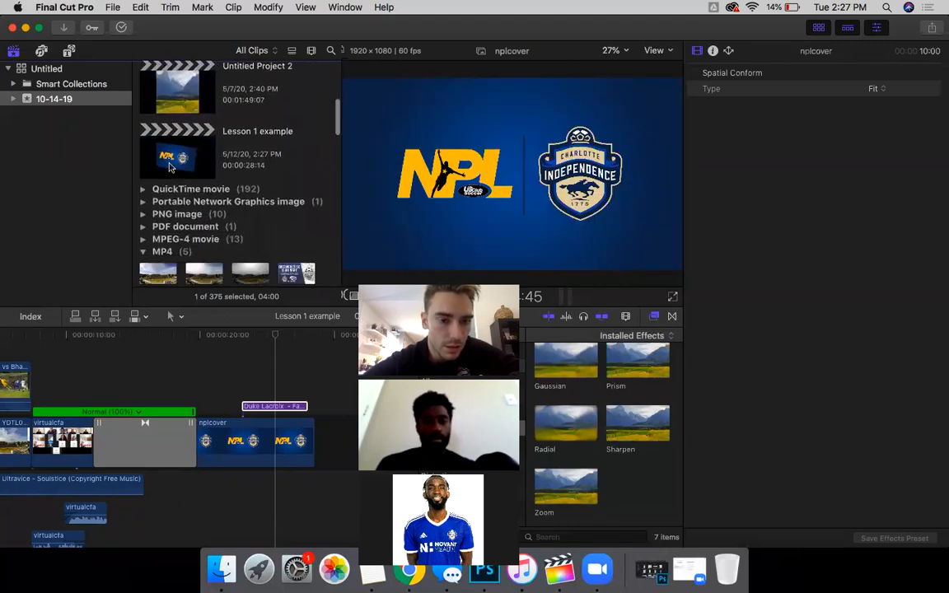
left_click(142, 238)
scroll(159, 192, "up", 10)
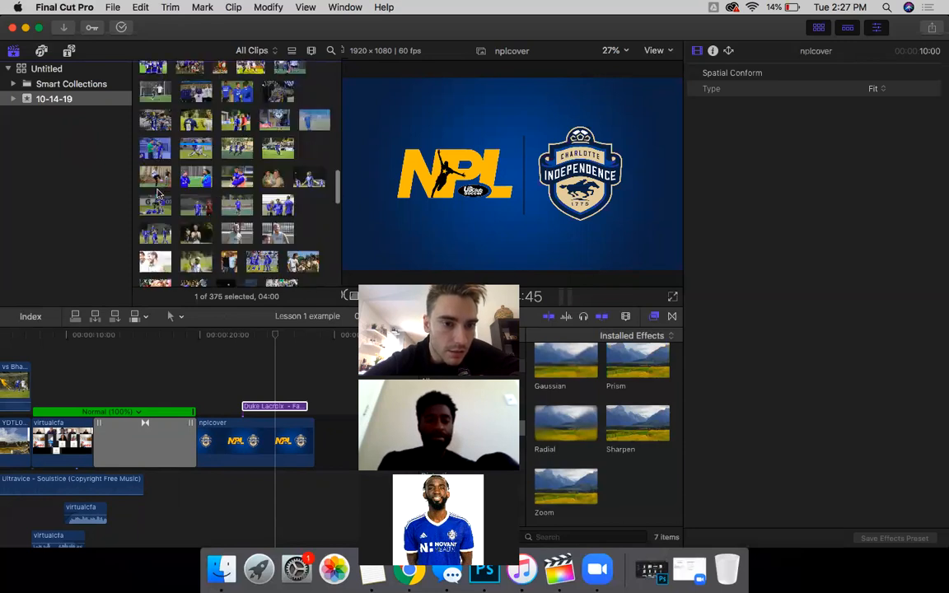
scroll(159, 192, "down", 7)
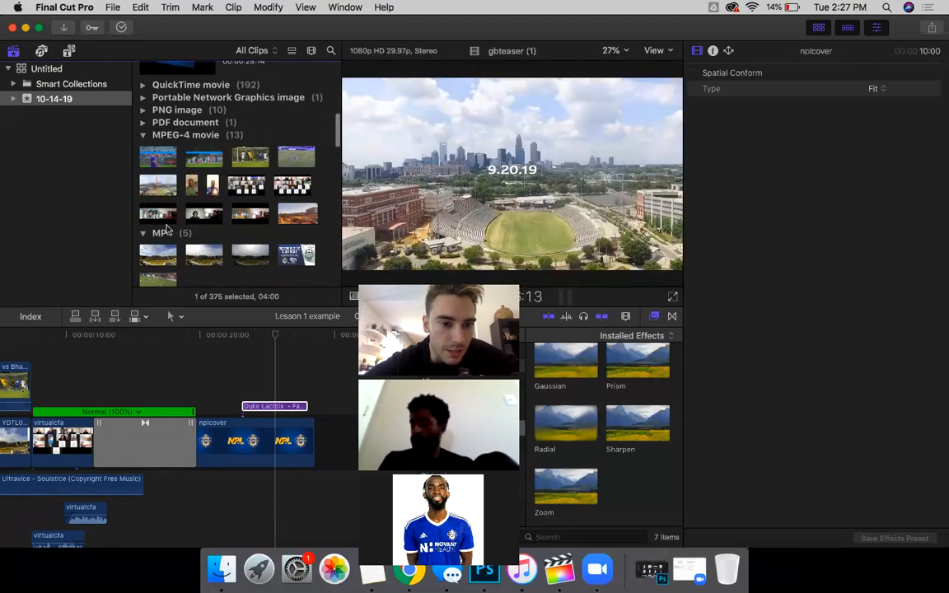
scroll(177, 443, "right", 2)
scroll(164, 437, "left", 1)
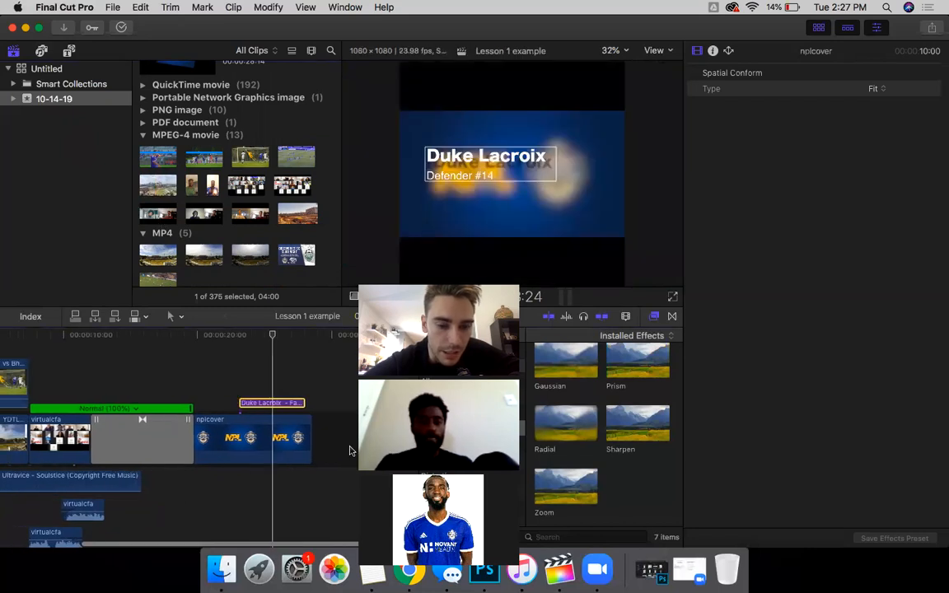
scroll(336, 450, "left", 1)
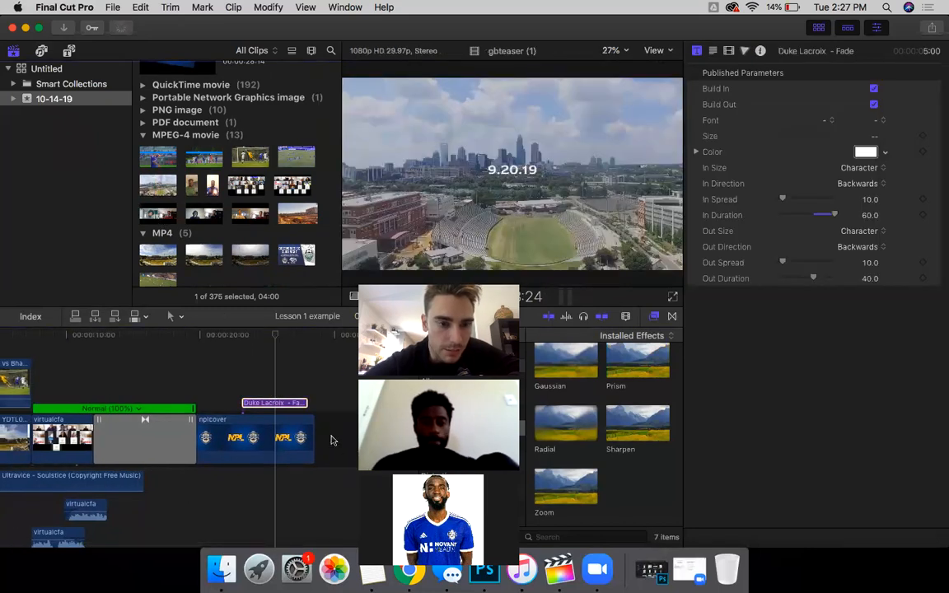
left_click(333, 441)
left_click(257, 404)
scroll(265, 363, "right", 1)
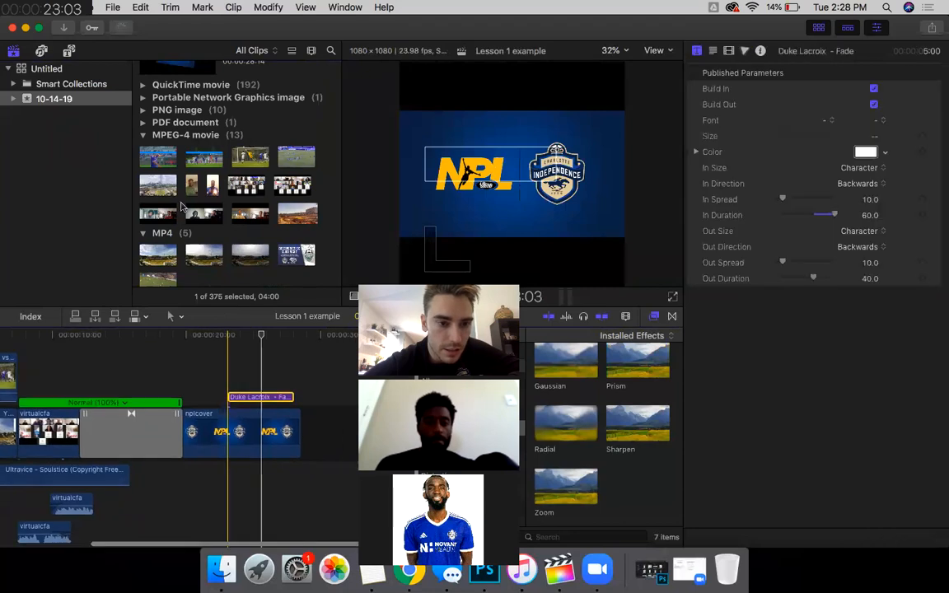
Step: Place gbteaser (1) right after nplcover in the timeline, then detach and delete its audio
left_click_drag(158, 185, 323, 430)
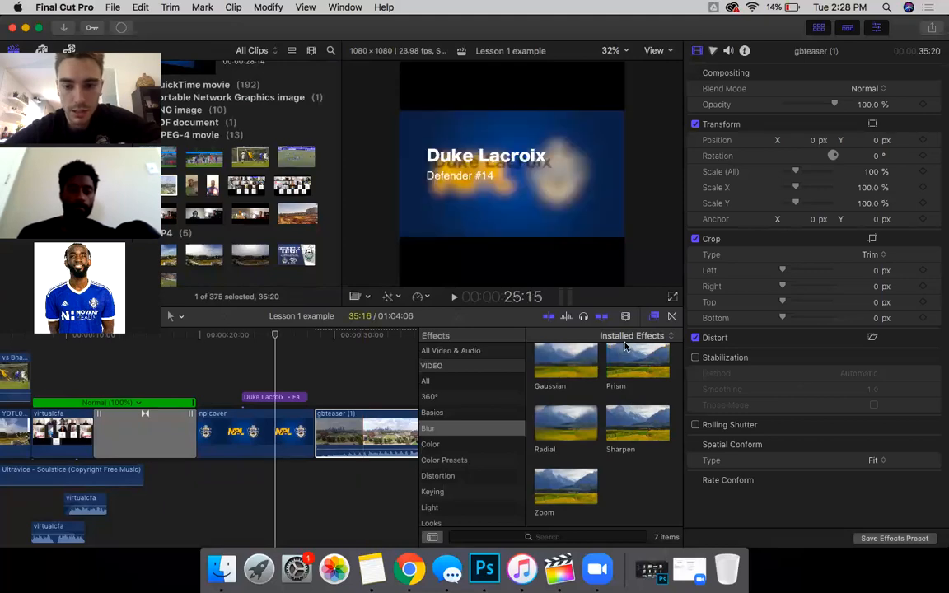
right_click(373, 442)
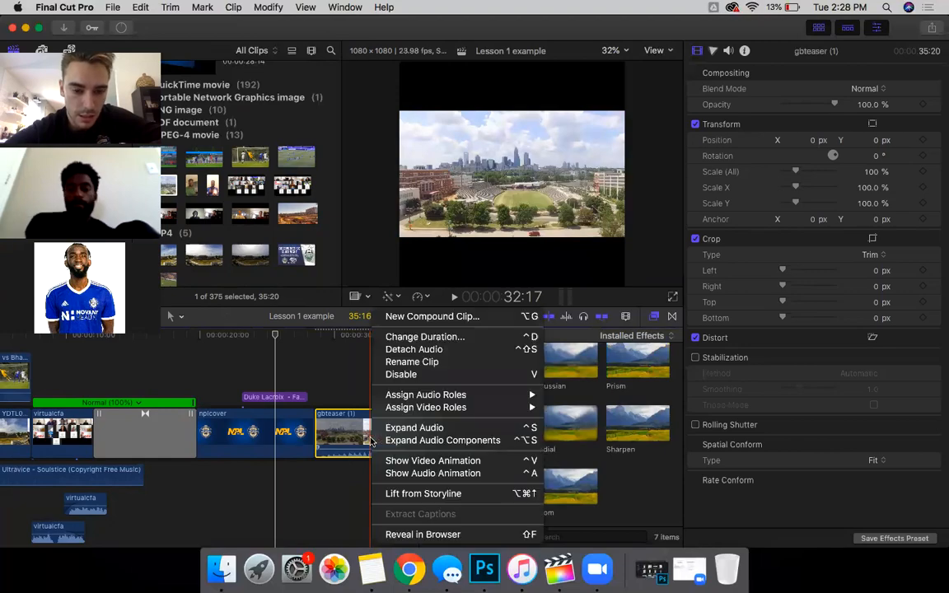
left_click(414, 350)
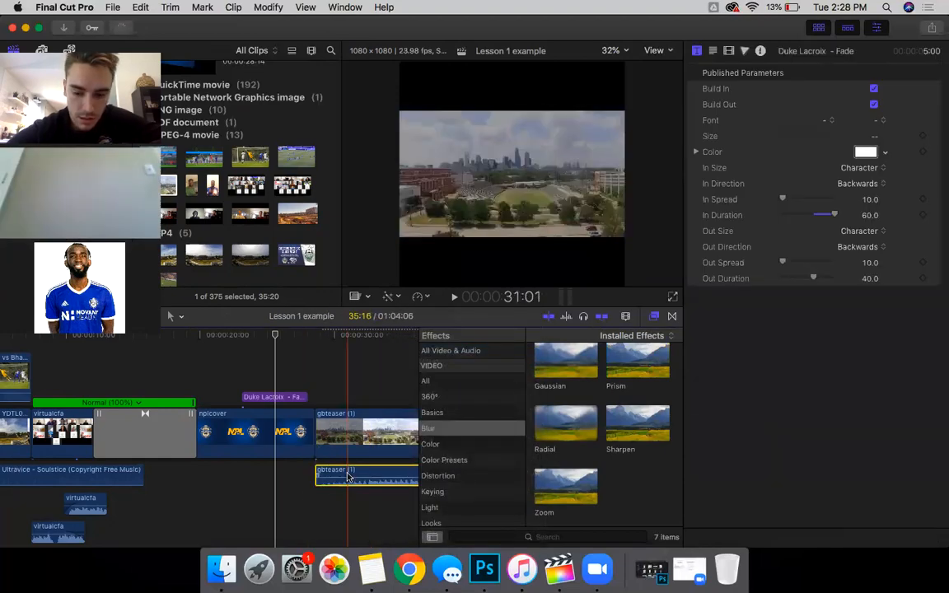
key("Delete")
scroll(364, 436, "right", 8)
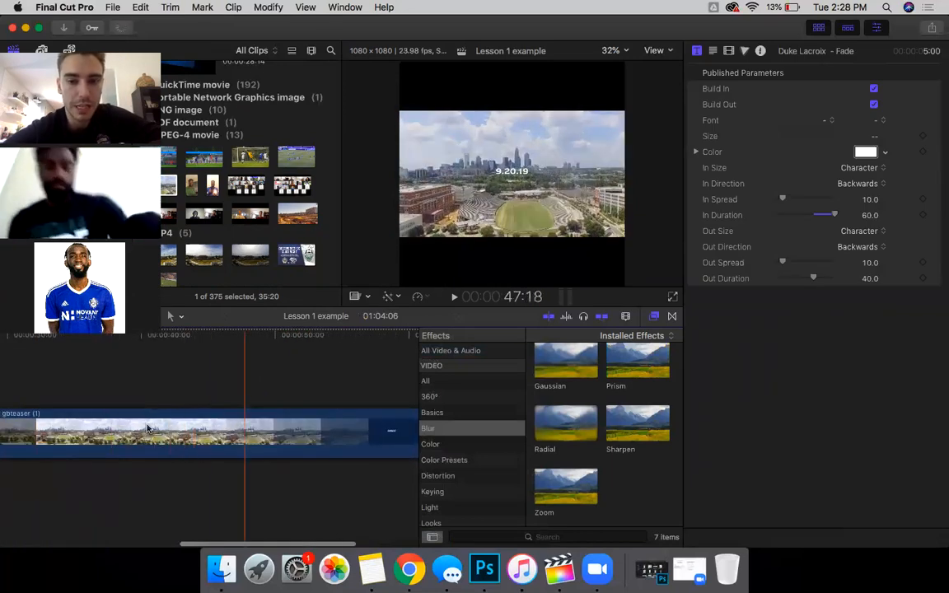
scroll(96, 458, "left", 4)
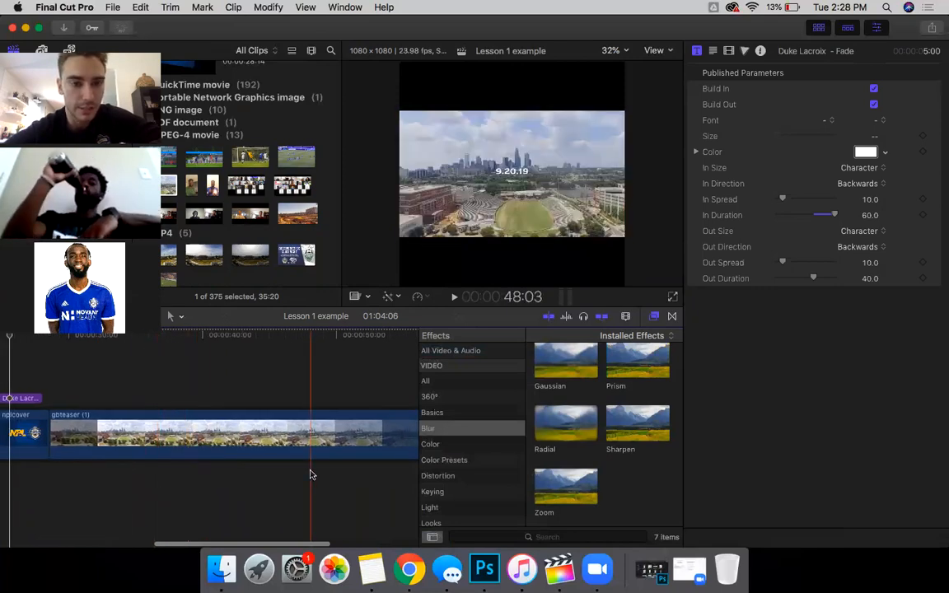
left_click(270, 8)
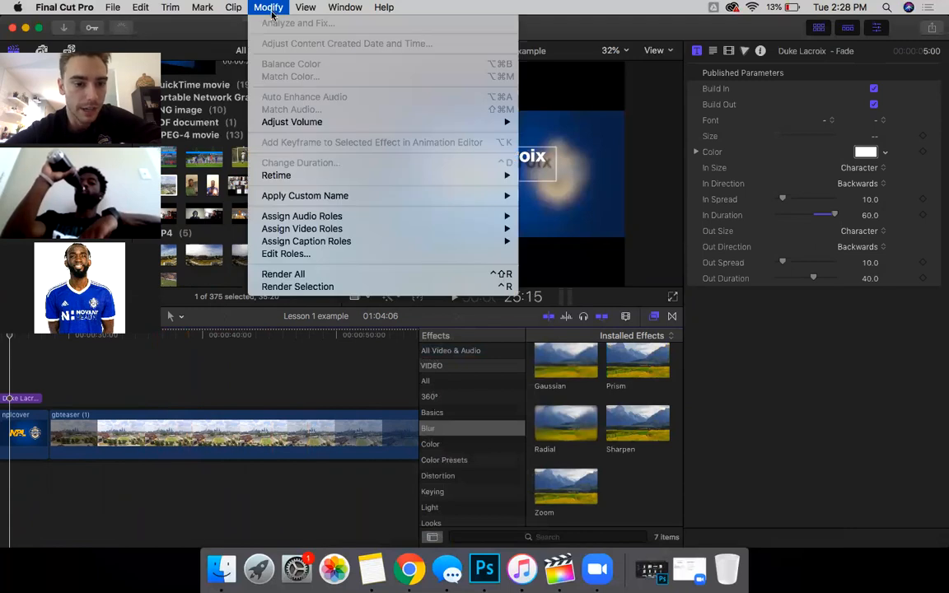
Step: Open Modify > Retime for the gbteaser clip to reach the Blade Speed option
left_click(272, 13)
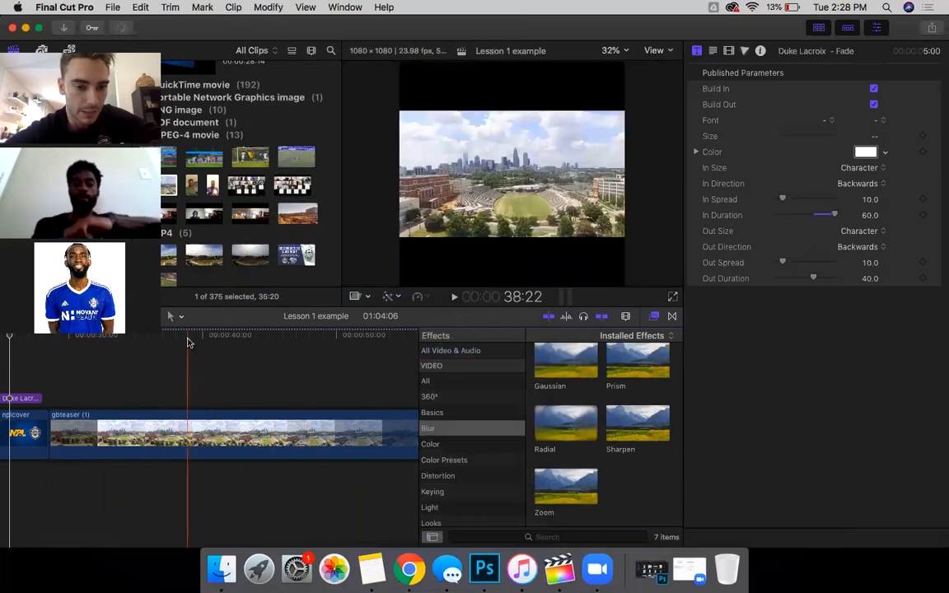
left_click(261, 6)
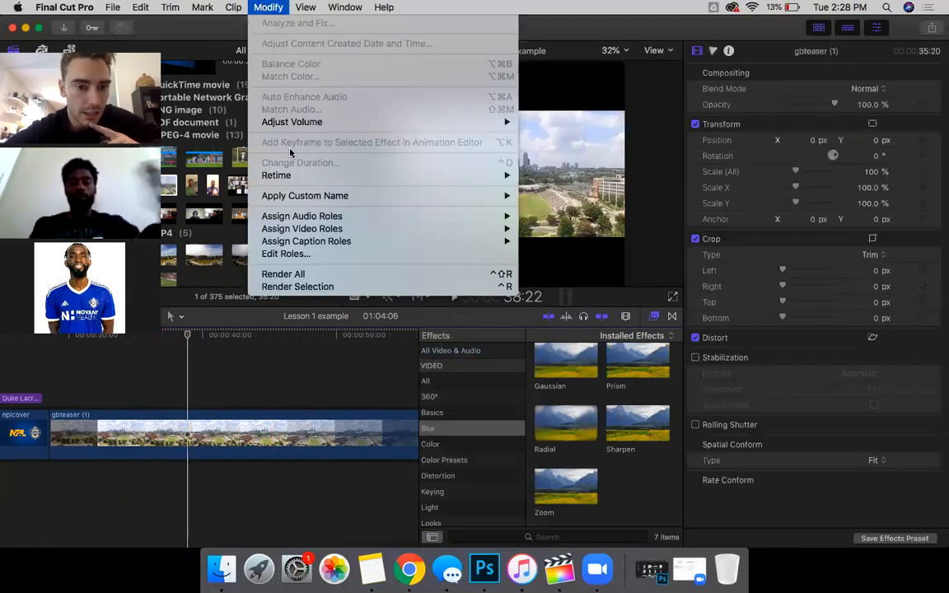
mouse_move(294, 177)
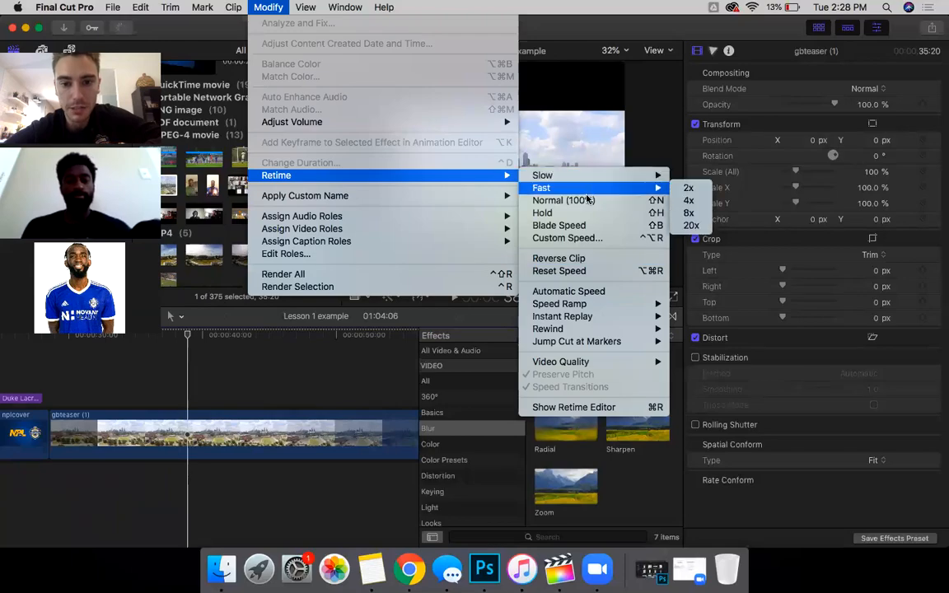
mouse_move(577, 185)
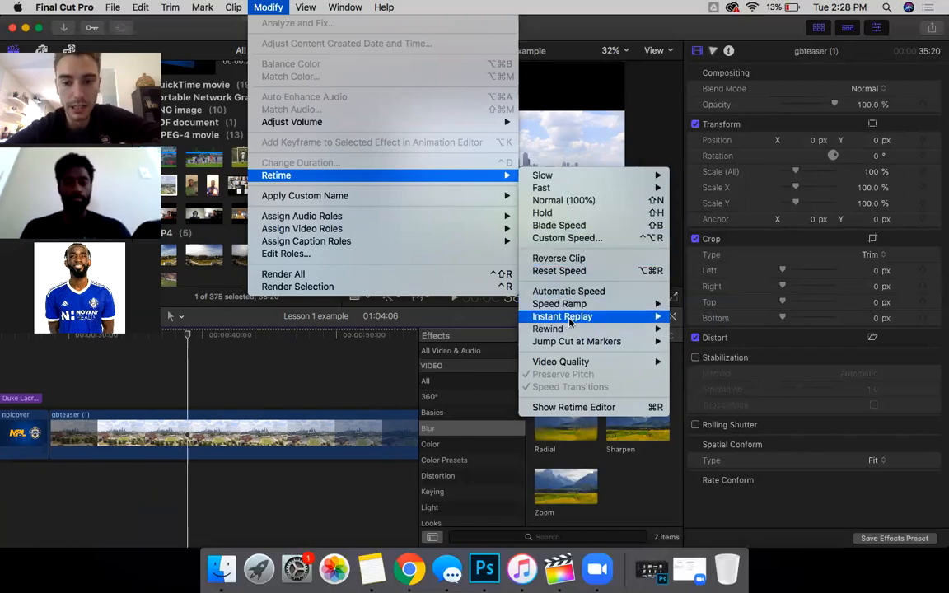
mouse_move(570, 318)
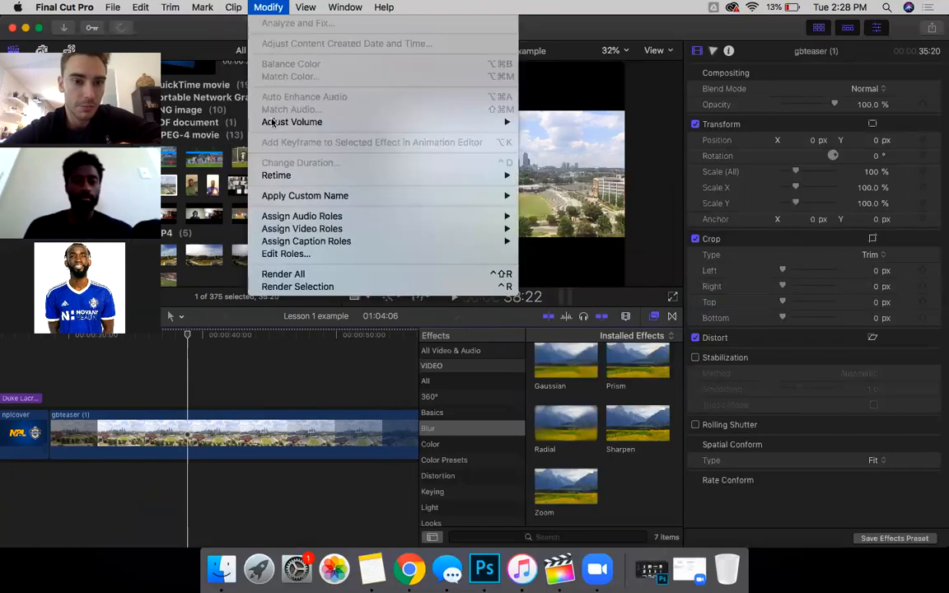
mouse_move(445, 176)
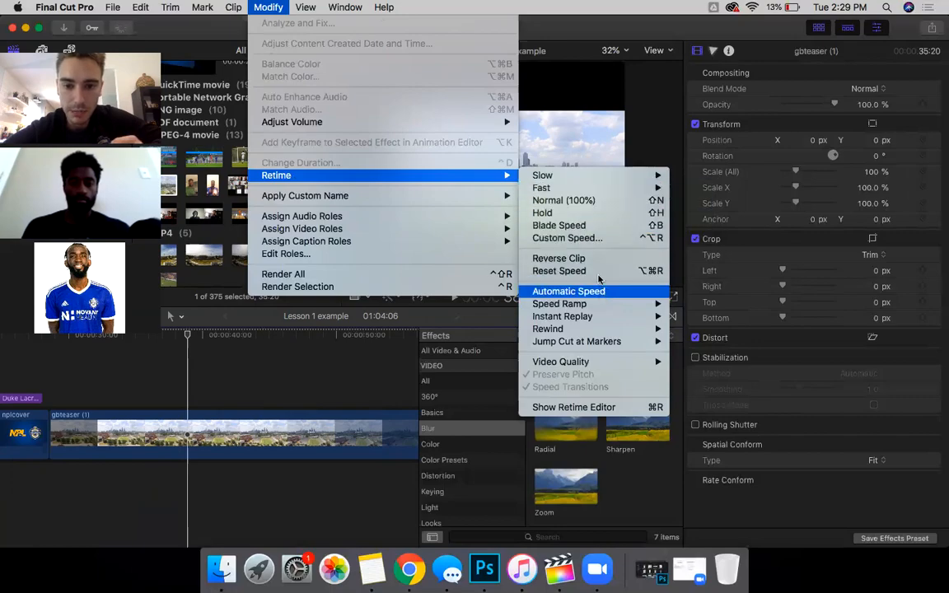
Step: Apply Blade Speed twice at the playhead, dividing gbteaser into separate speed sections
left_click(600, 226)
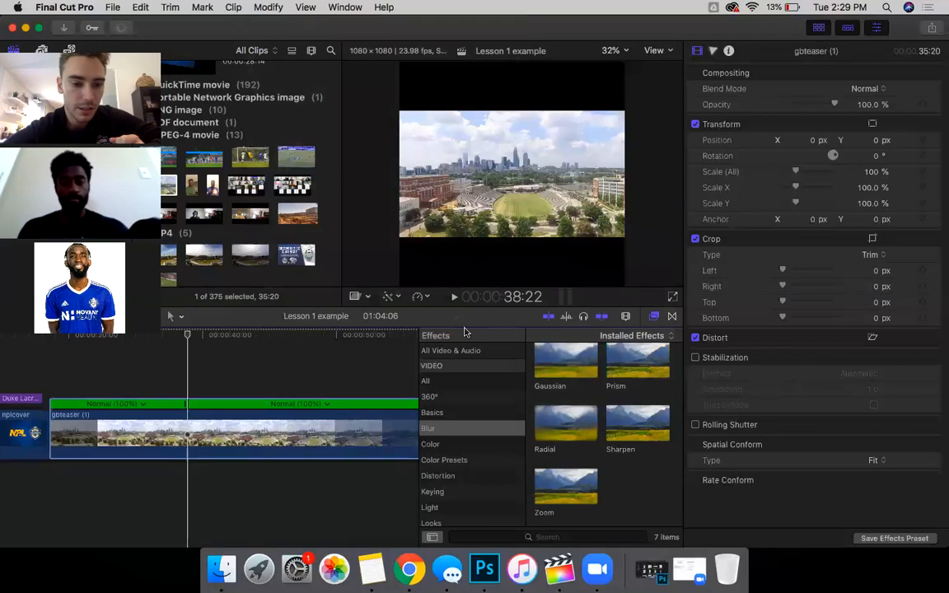
left_click(352, 410)
left_click(268, 8)
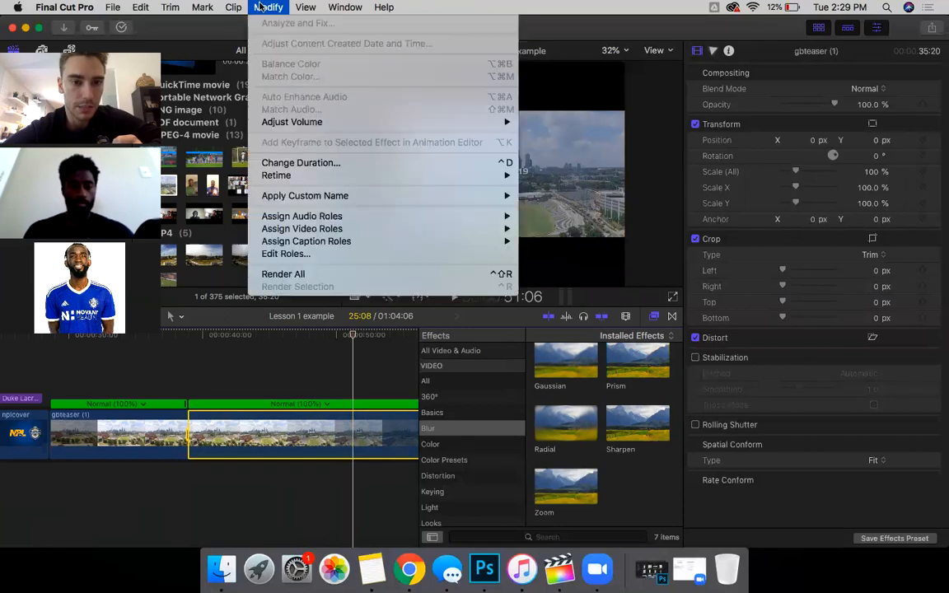
mouse_move(326, 175)
left_click(571, 227)
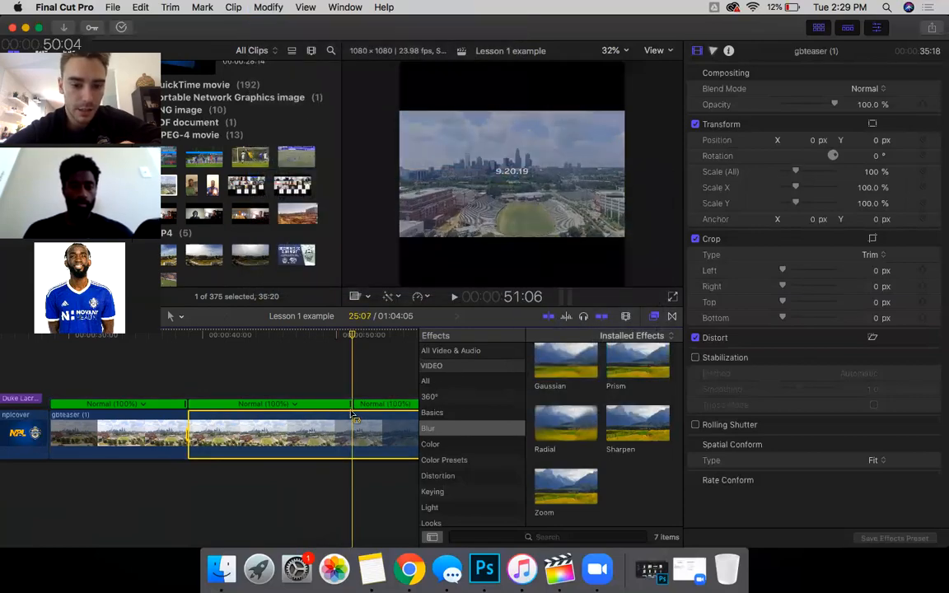
Step: Blade the gbteaser clip near its end with Cmd+B, after one trial cut and undo
left_click_drag(353, 414, 336, 422)
key("super+b")
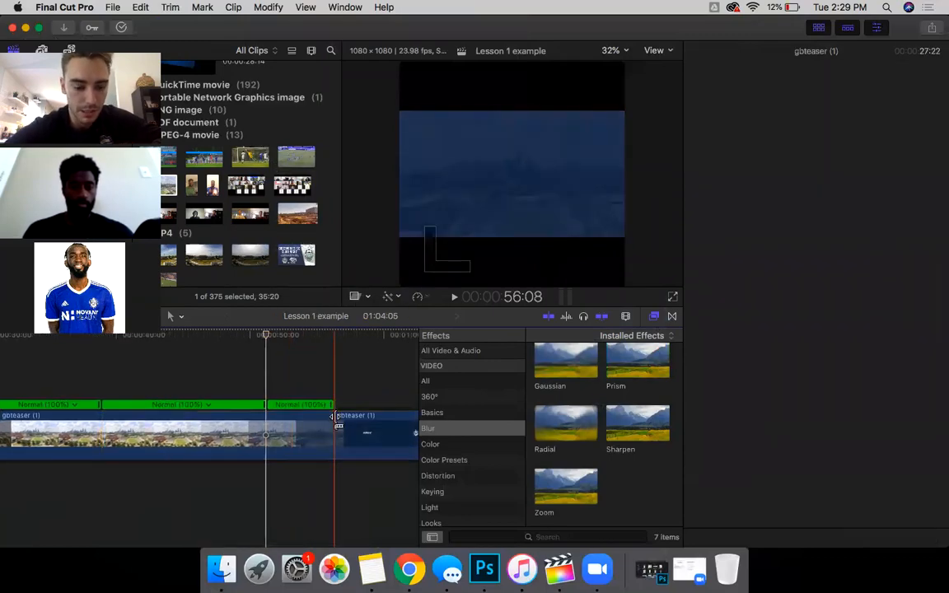
key("super+z")
left_click(336, 412)
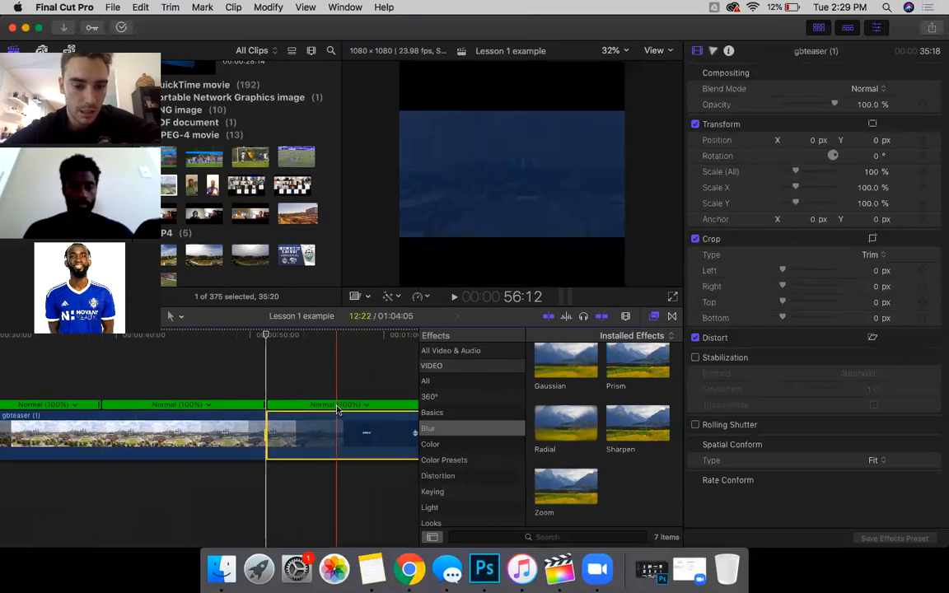
left_click(267, 6)
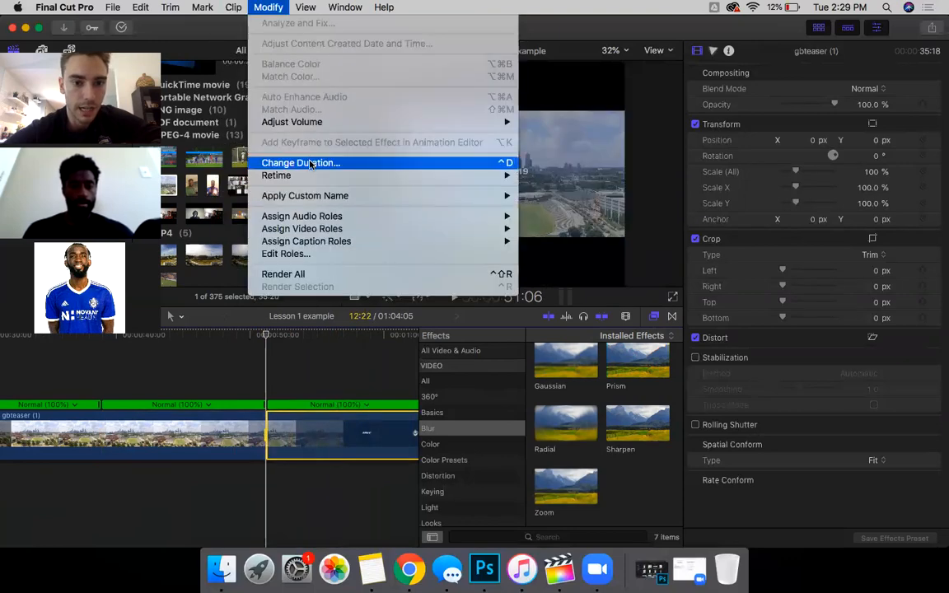
mouse_move(486, 176)
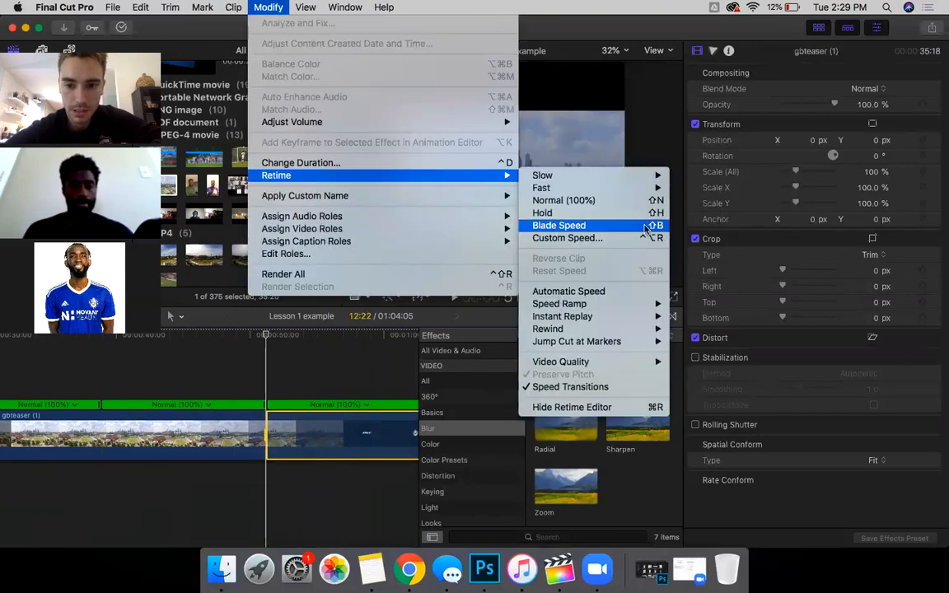
left_click(326, 387)
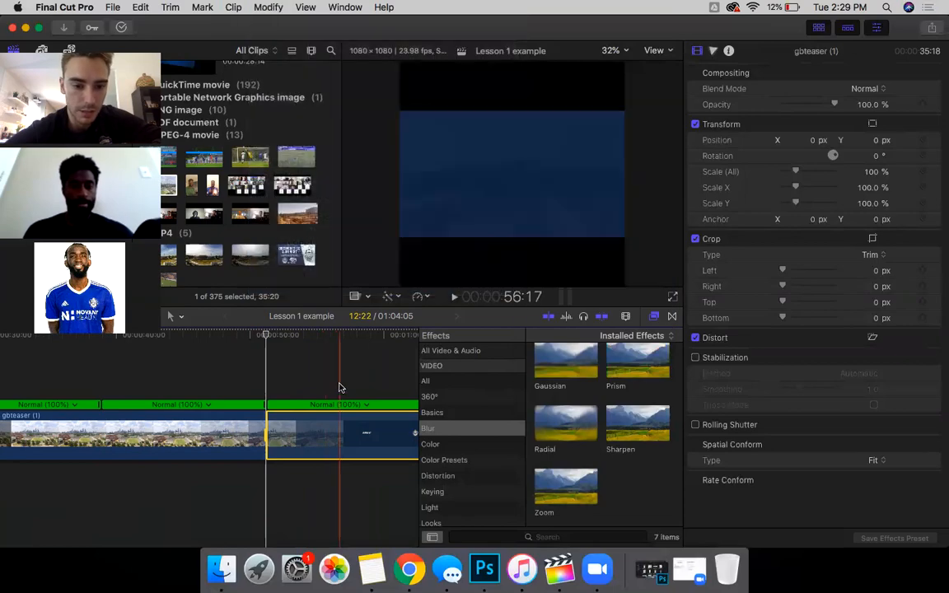
key("super+b")
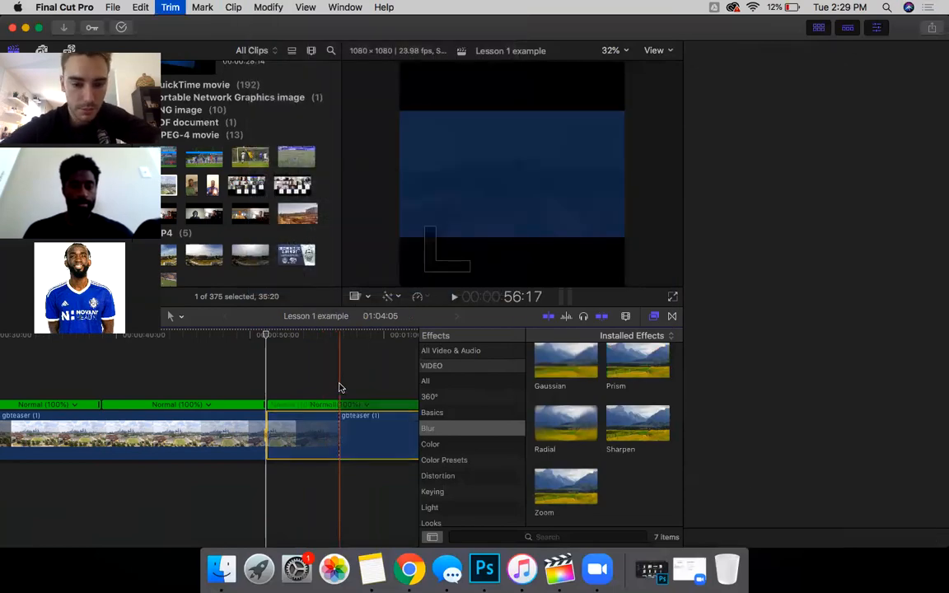
scroll(355, 437, "right", 3)
scroll(356, 437, "right", 1)
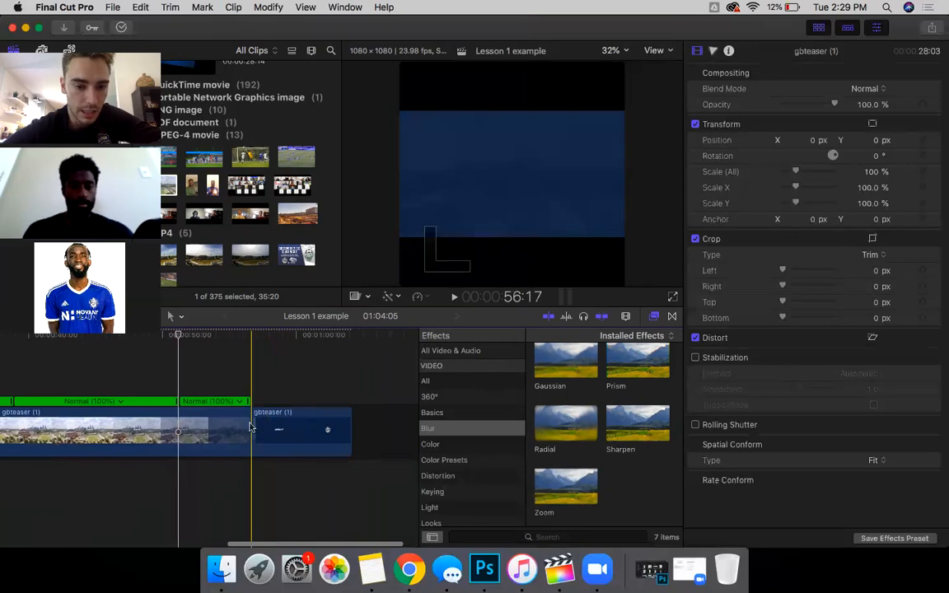
Step: Undo a trial 114% retime, then speed the middle gbteaser section up to Fast (223%)
mouse_move(250, 406)
left_mouse_down()
mouse_move(220, 404)
mouse_move(254, 404)
mouse_move(240, 404)
left_mouse_up()
scroll(146, 460, "left", 5)
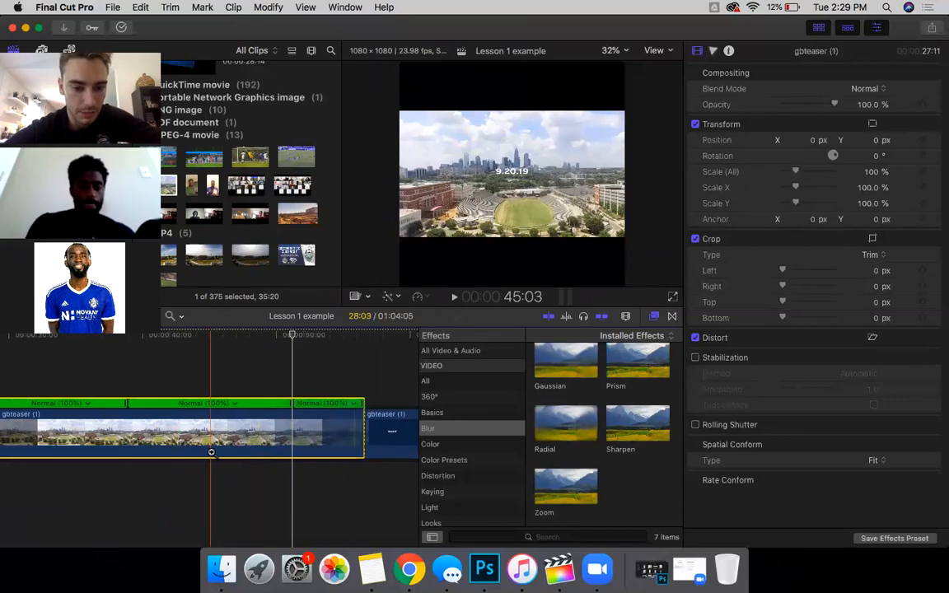
key("super+z")
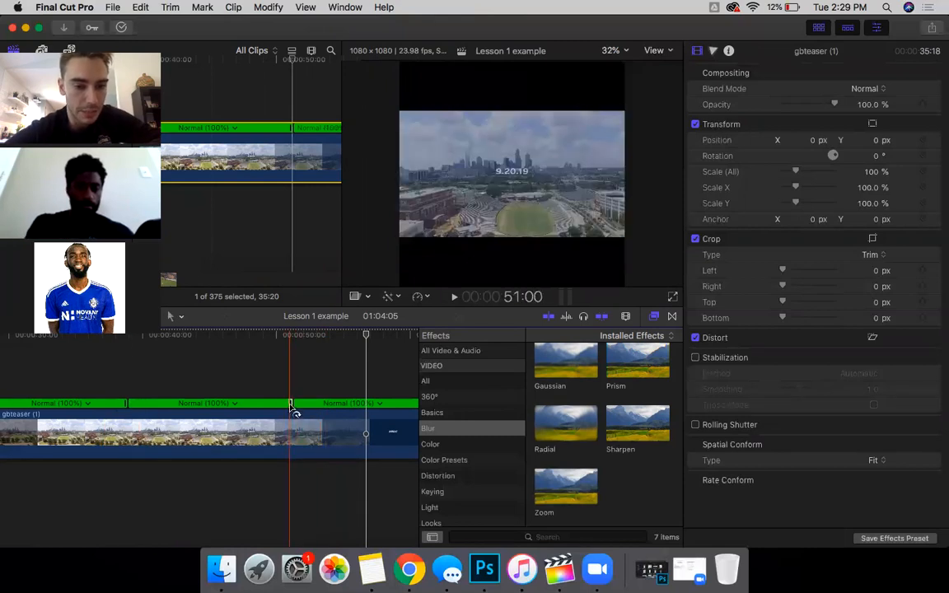
left_click_drag(293, 405, 214, 405)
left_click_drag(134, 410, 40, 405)
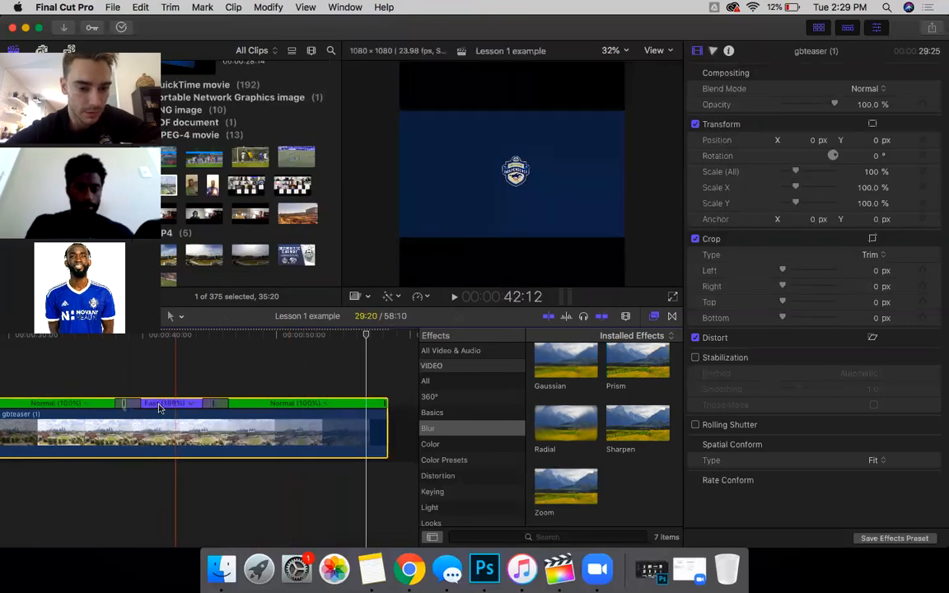
left_click_drag(213, 405, 149, 393)
scroll(165, 388, "left", 5)
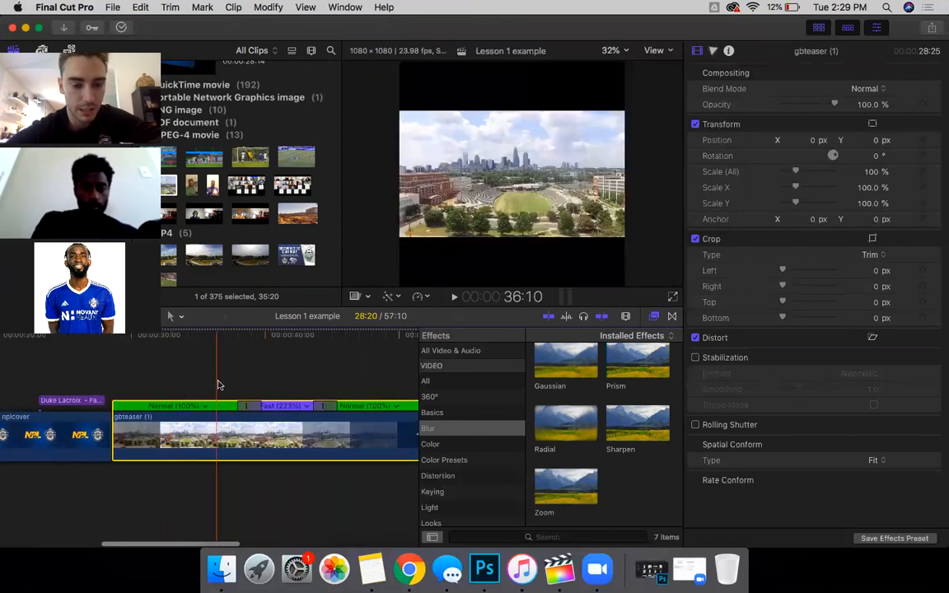
key("space")
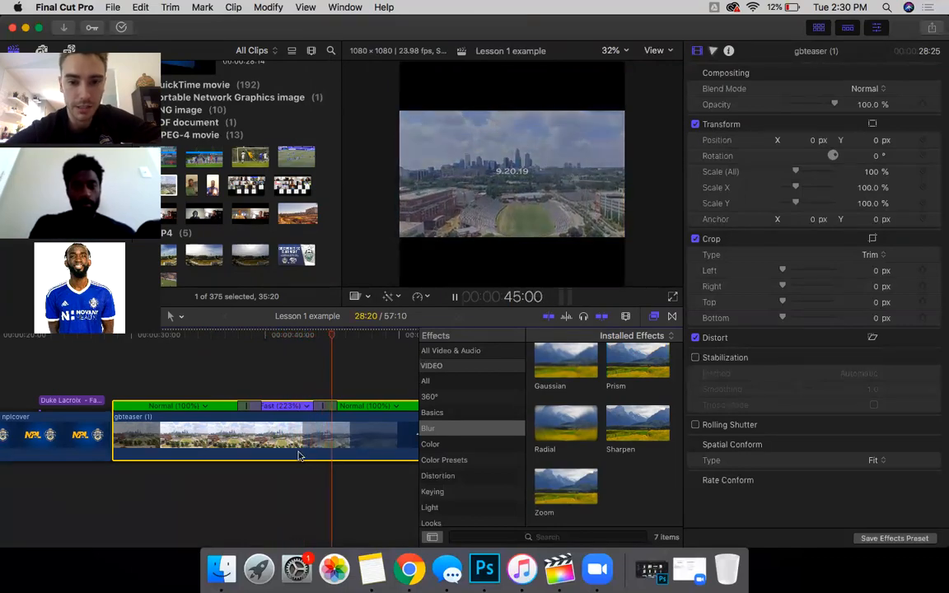
key("space")
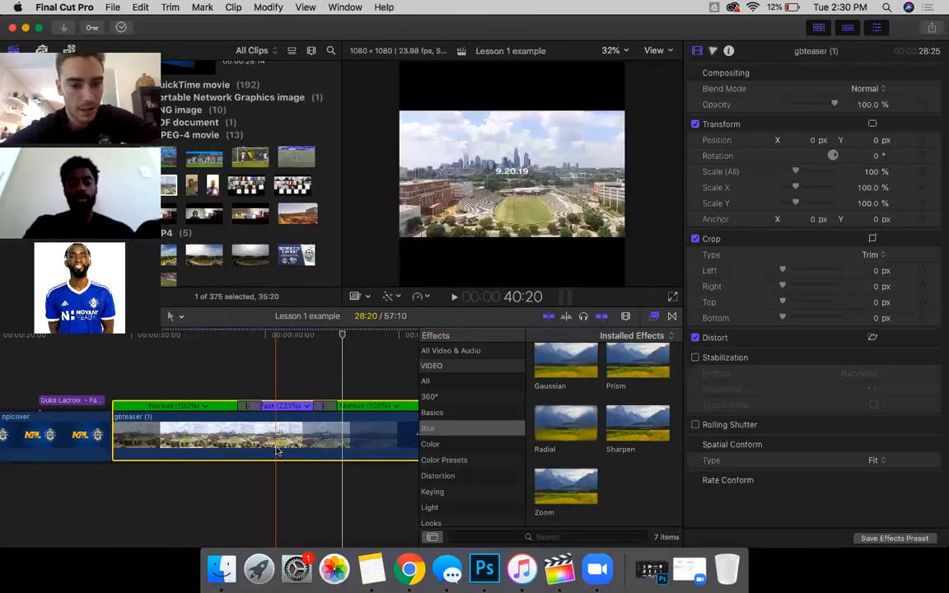
scroll(278, 447, "right", 5)
scroll(148, 447, "left", 5)
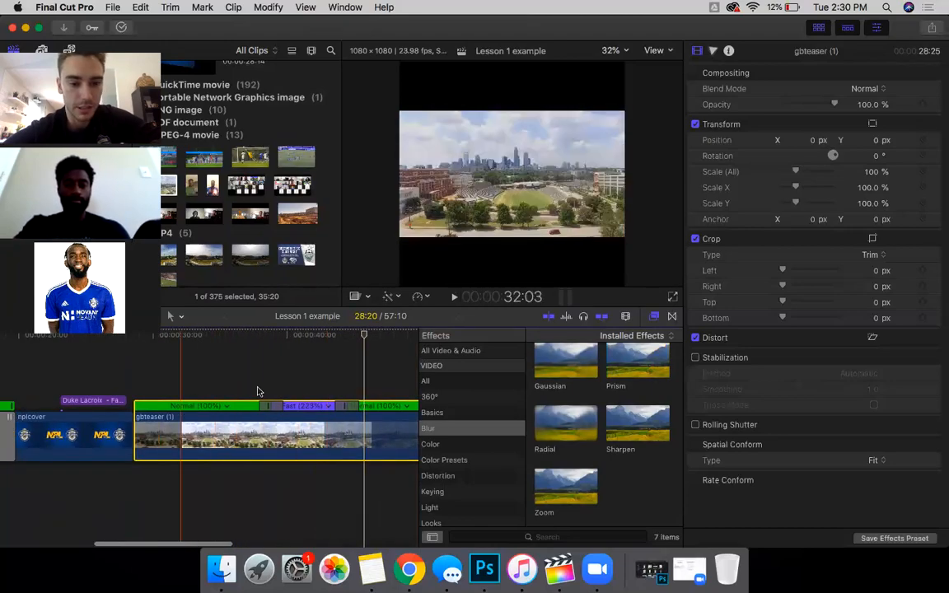
Step: Blade the gbteaser clip near its end and select the short final piece
left_click(268, 7)
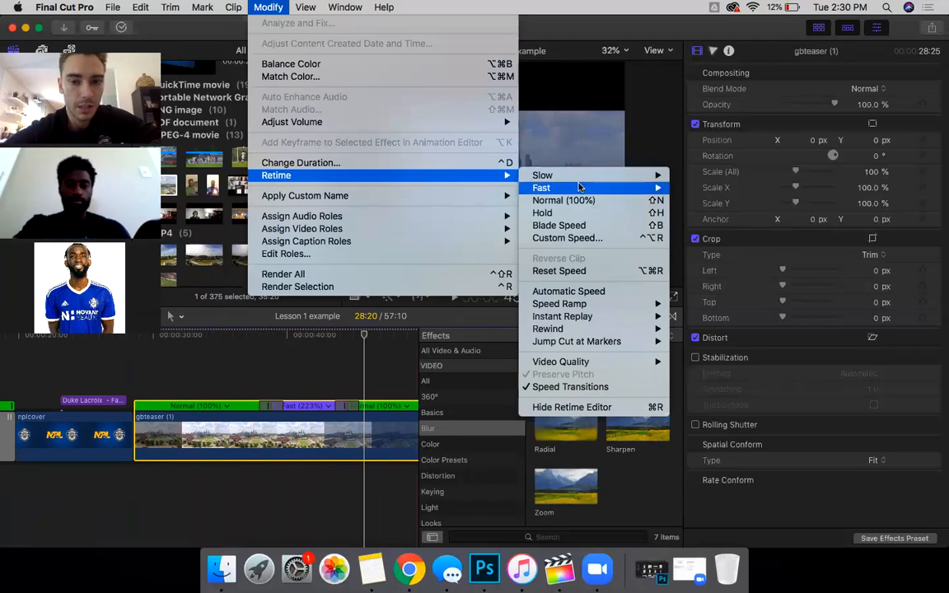
left_click(298, 433)
scroll(354, 474, "right", 5)
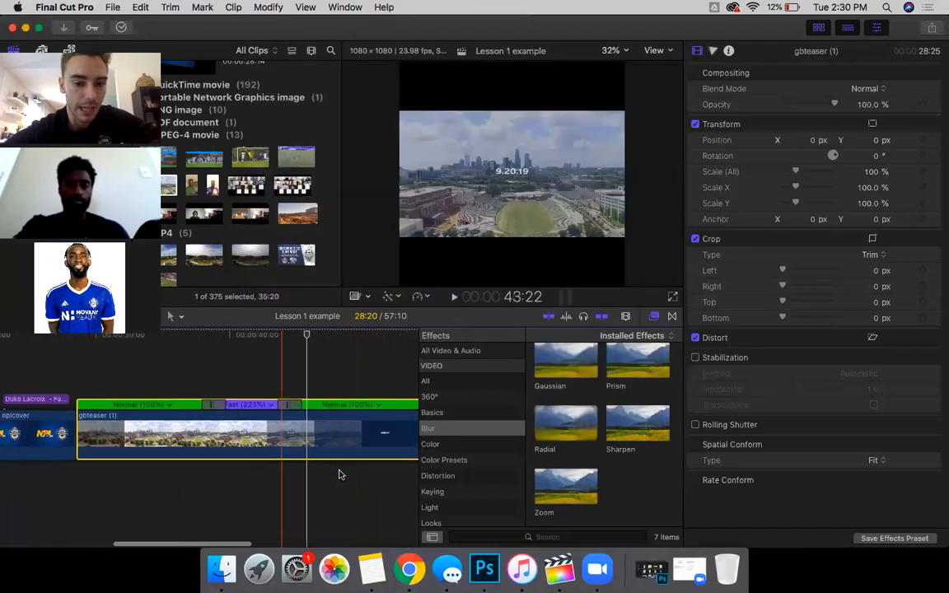
key("super+b")
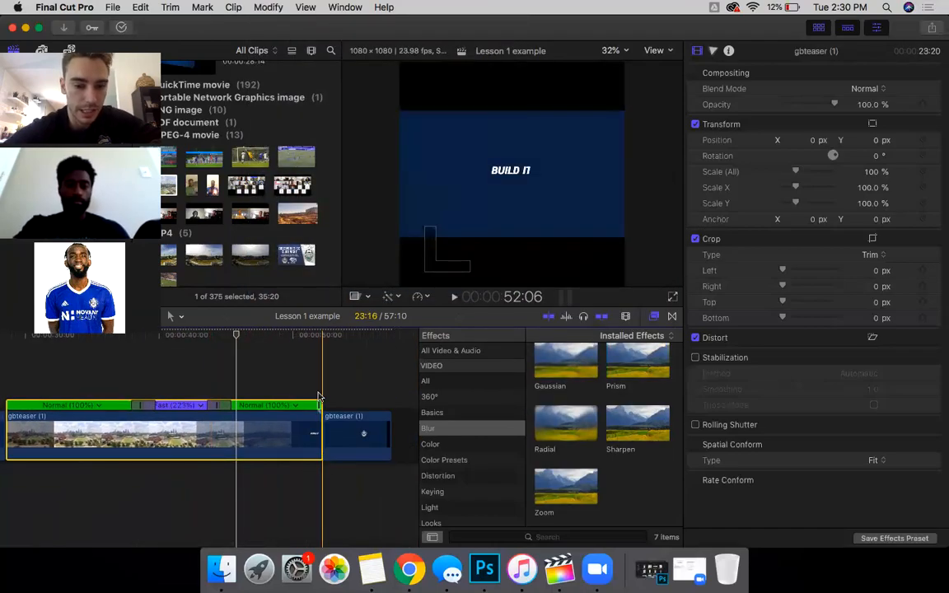
left_click(346, 445)
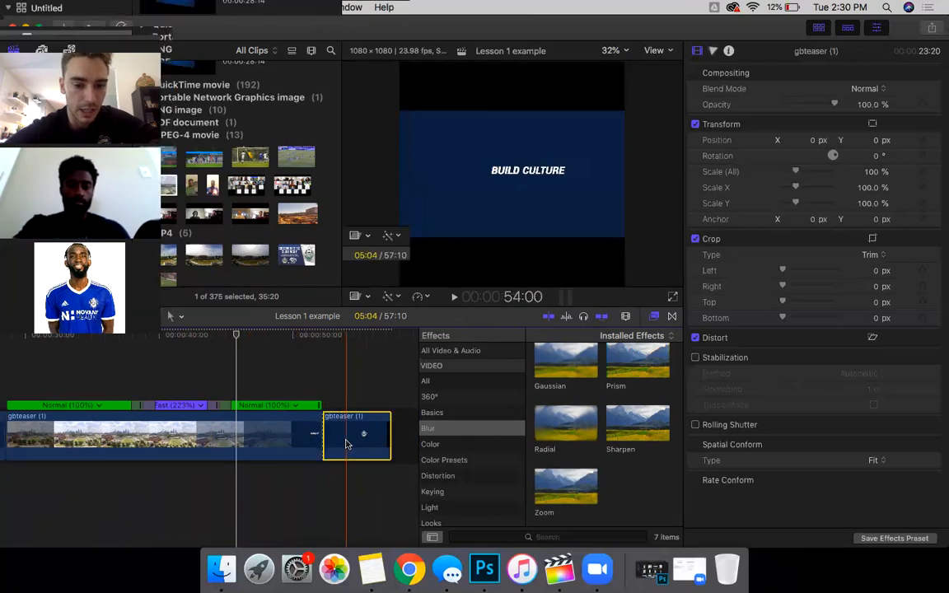
Step: Try Slow 50% on the final piece, reset to Normal, then speed it to about 206%
left_click(269, 7)
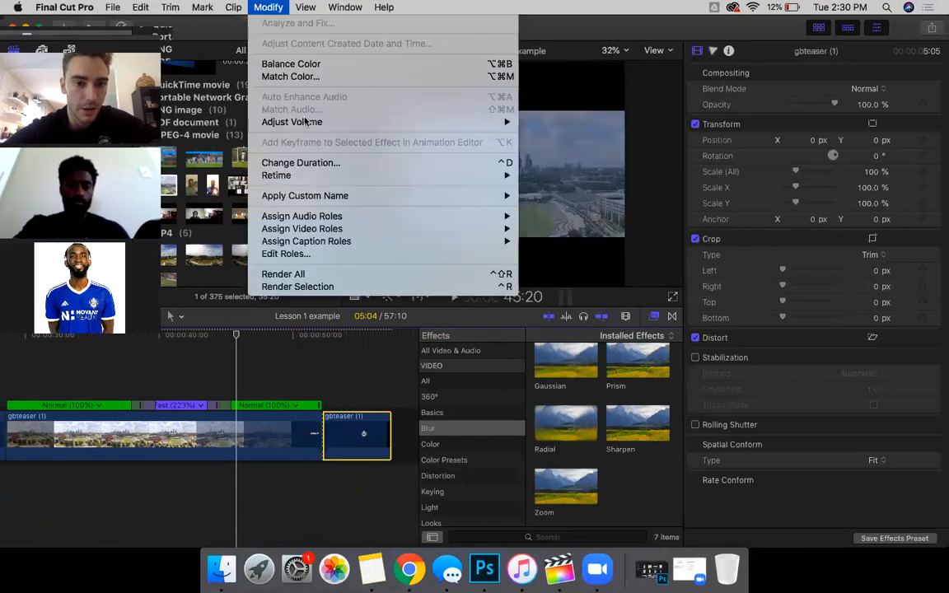
mouse_move(289, 175)
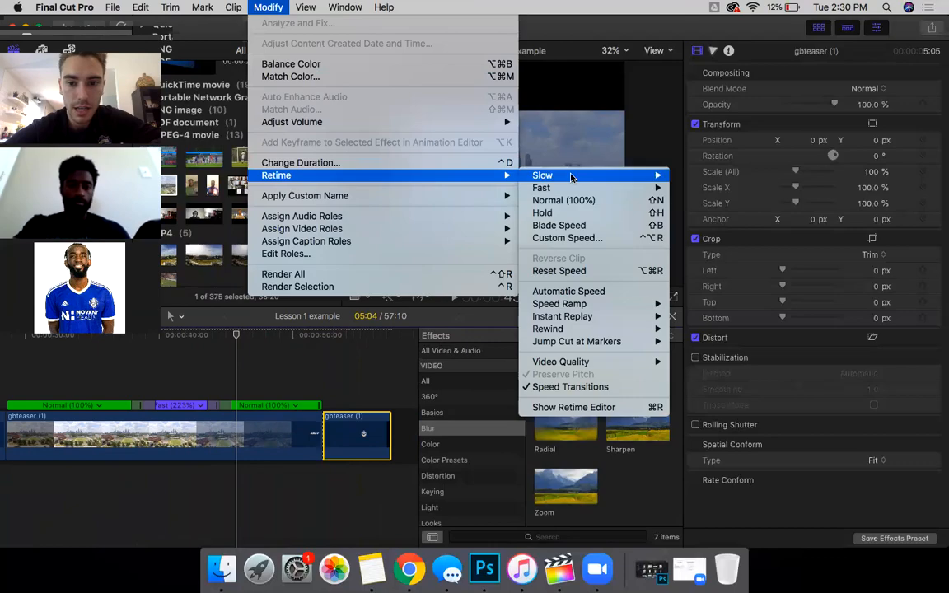
mouse_move(614, 176)
left_click(693, 175)
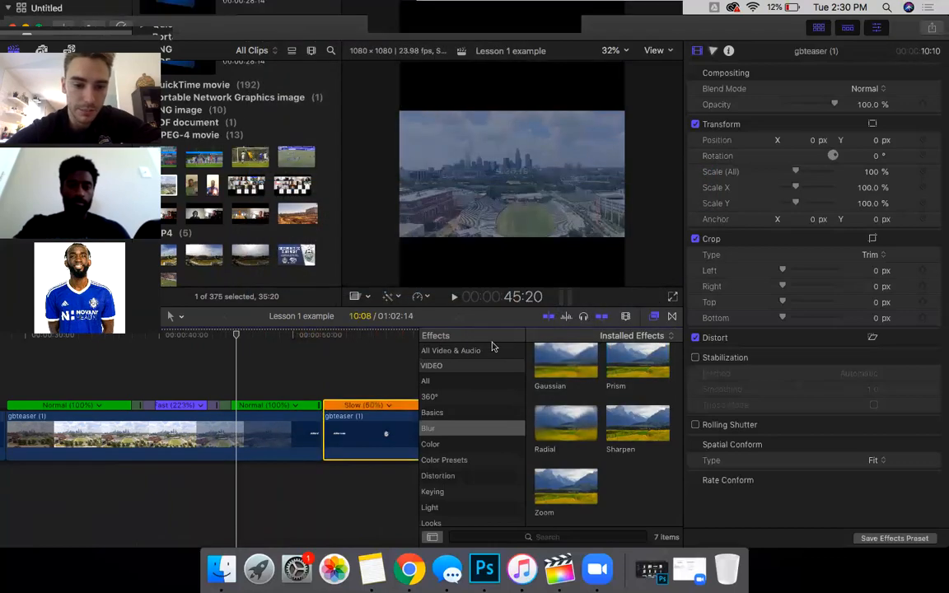
scroll(276, 488, "right", 3)
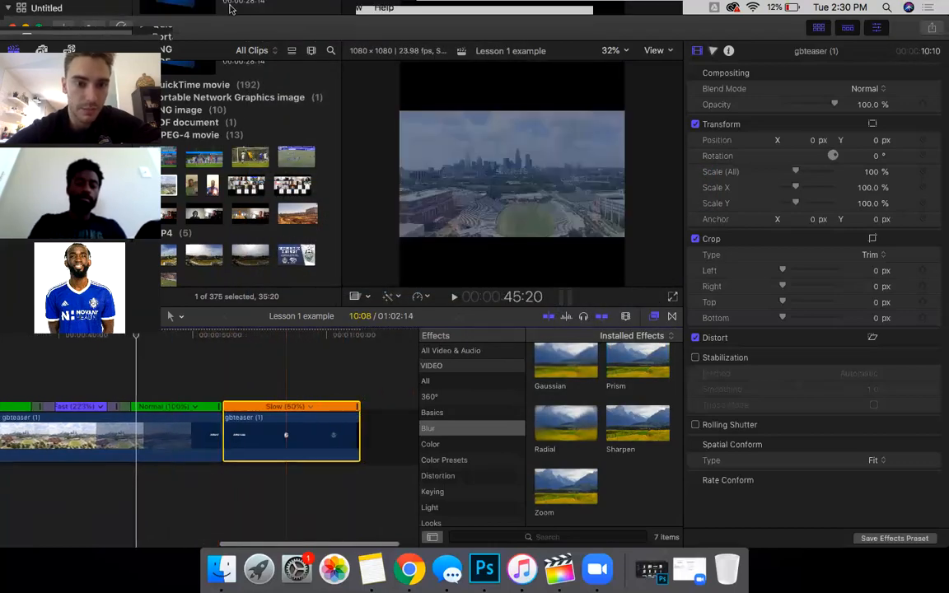
left_click(265, 7)
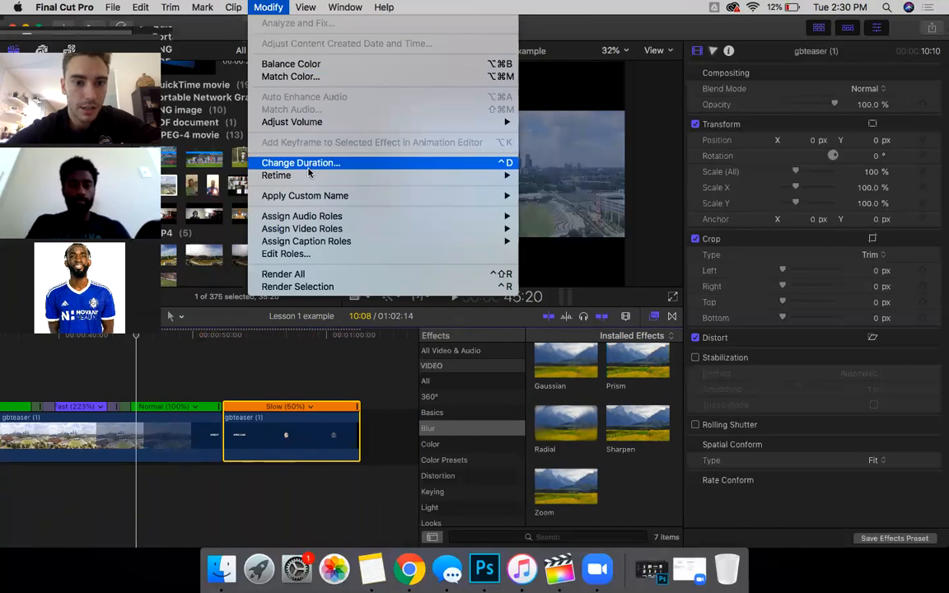
mouse_move(310, 178)
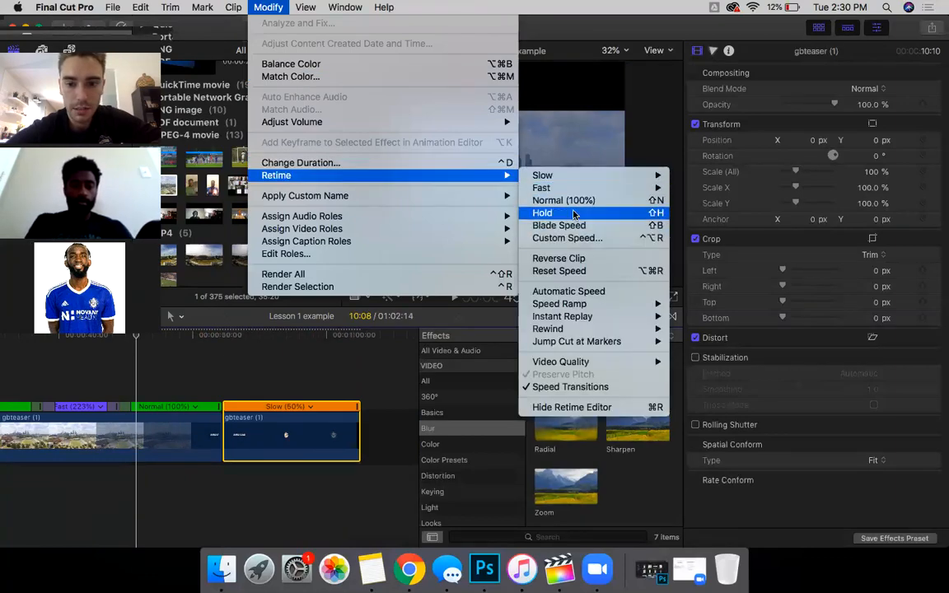
left_click(580, 201)
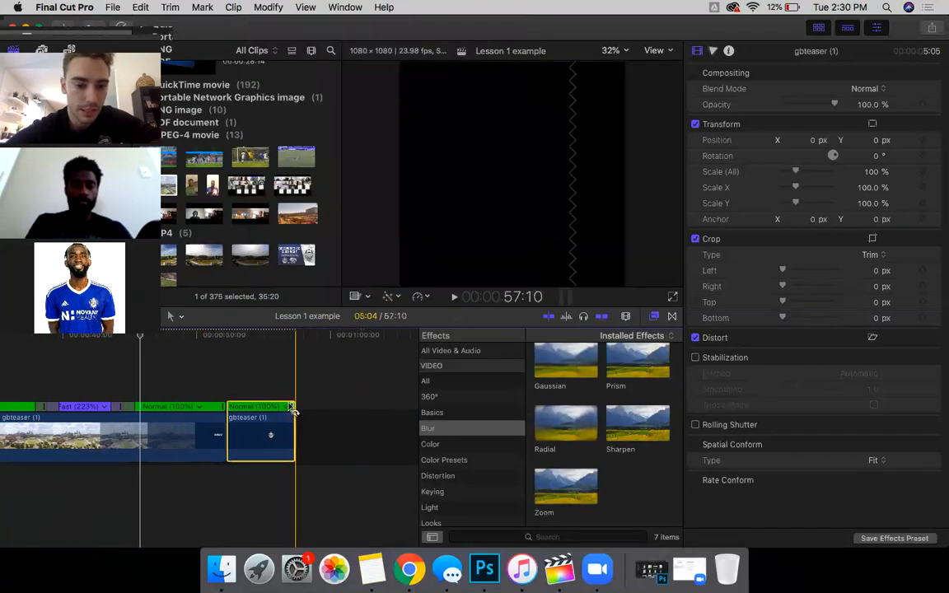
left_click_drag(291, 410, 258, 421)
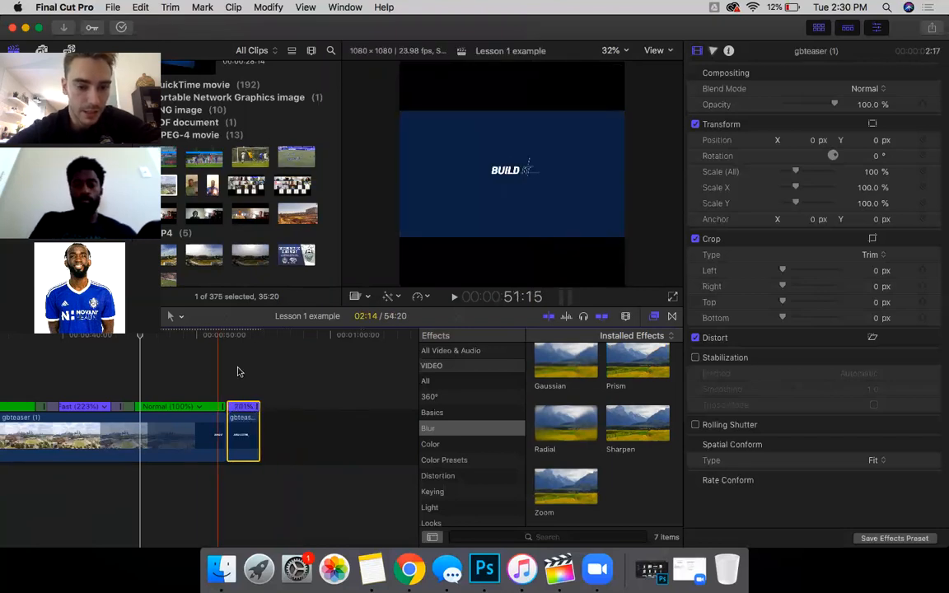
scroll(219, 403, "left", 5)
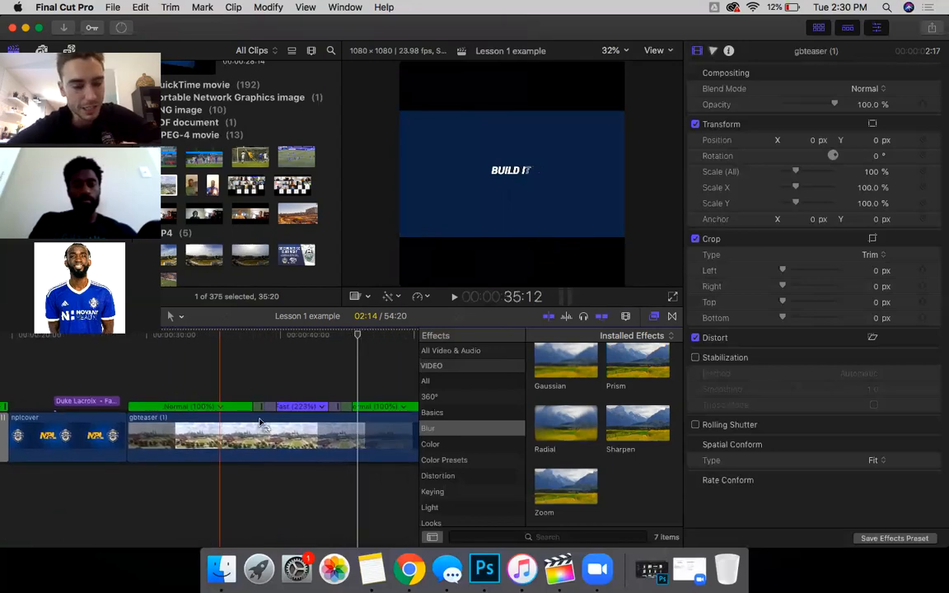
scroll(231, 412, "left", 1)
scroll(229, 433, "left", 3)
scroll(230, 433, "right", 4)
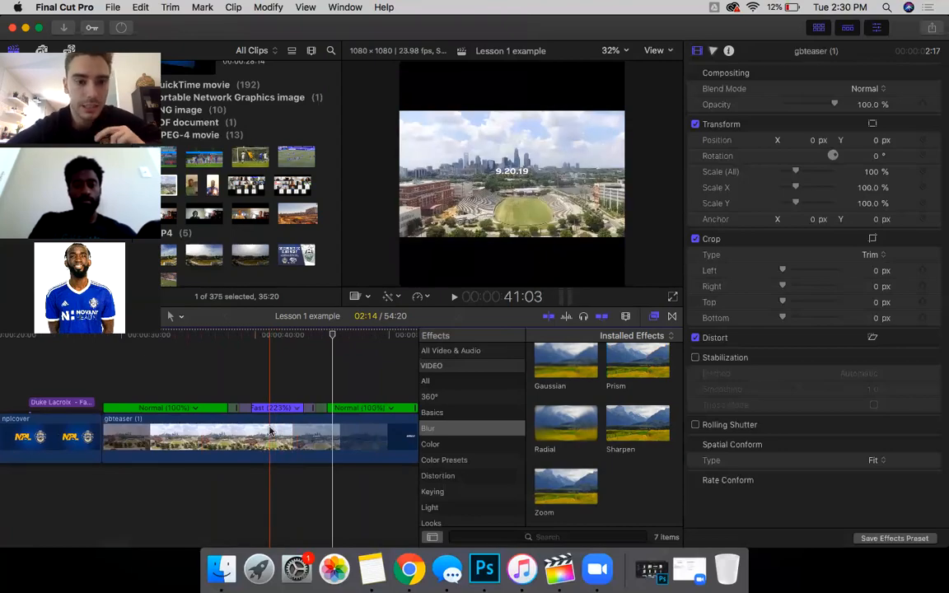
scroll(196, 452, "left", 1)
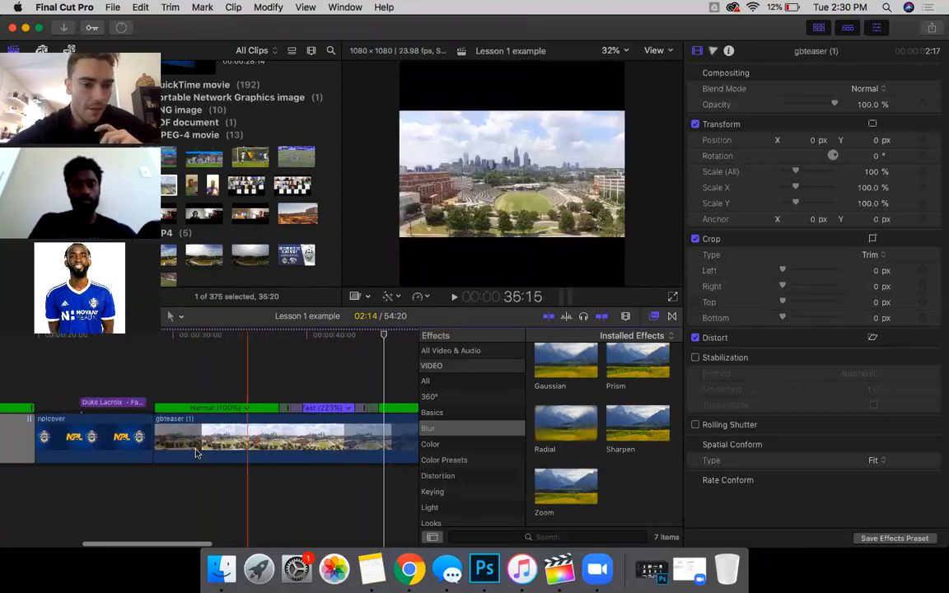
scroll(197, 452, "left", 3)
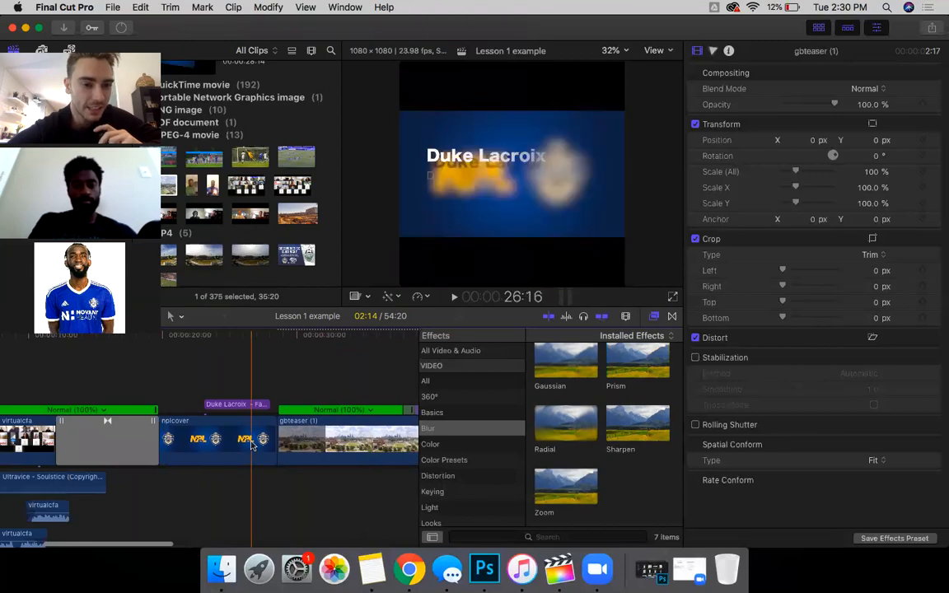
scroll(251, 445, "right", 10)
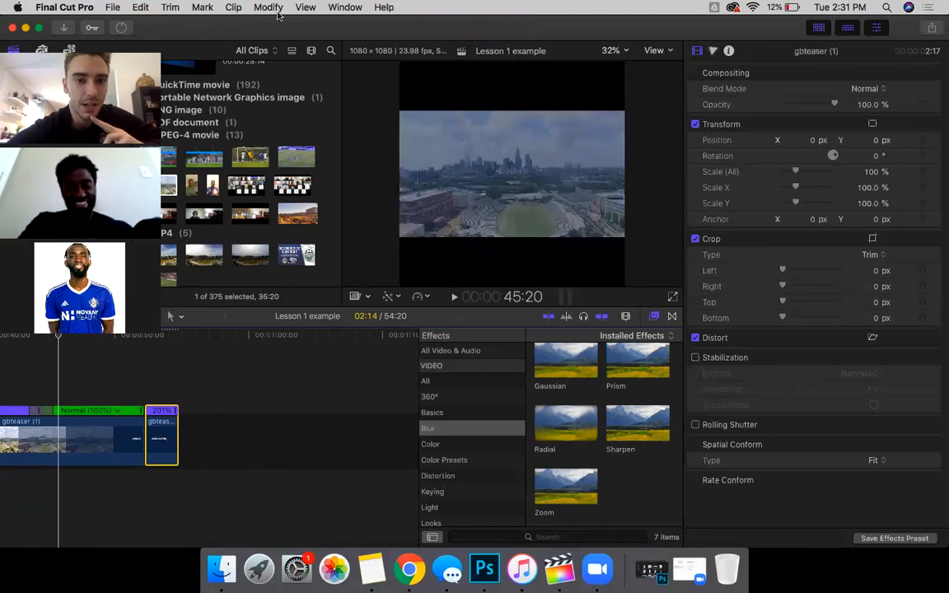
scroll(202, 474, "left", 15)
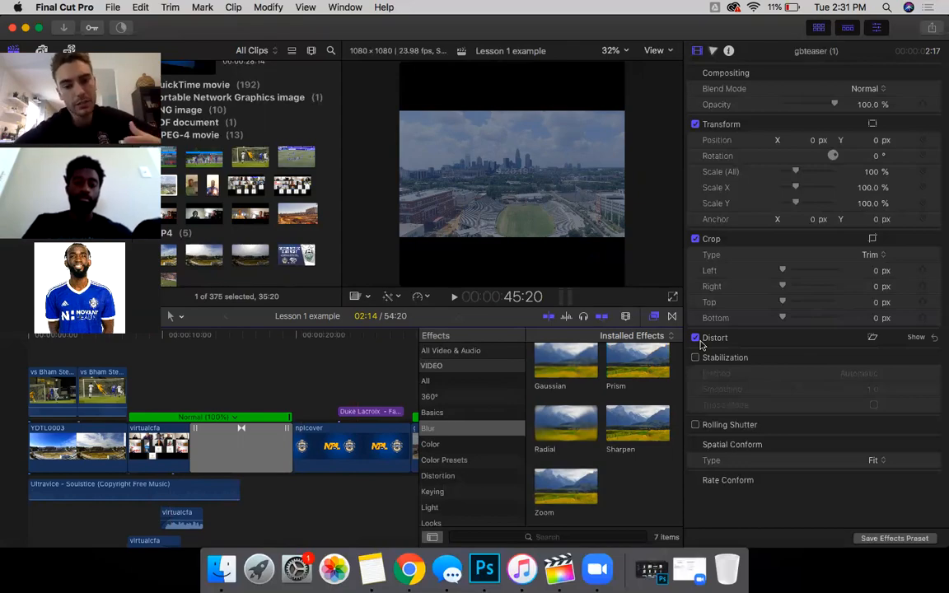
Step: Show the Installed Transitions list in place of the video effects and scroll through it
left_click(672, 317)
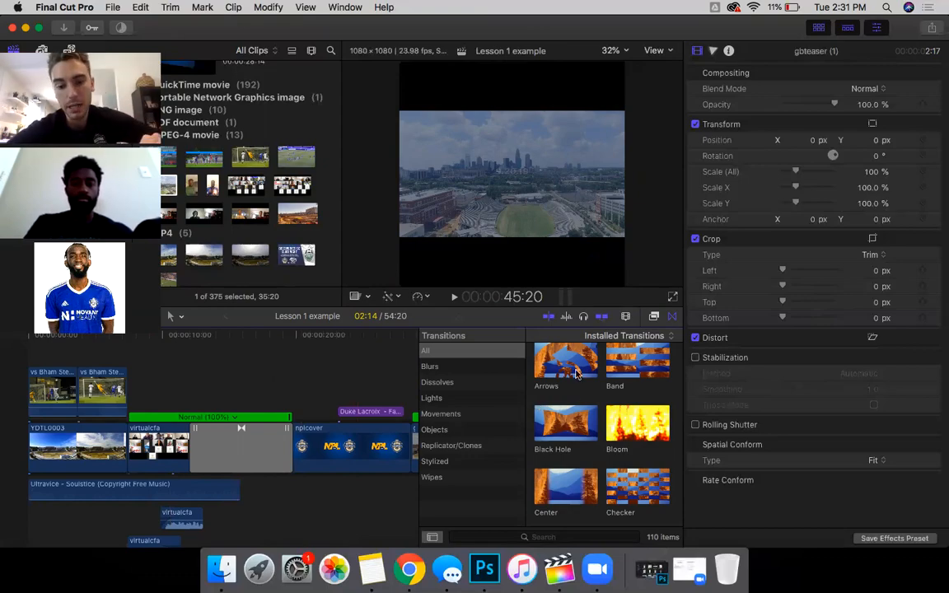
scroll(577, 428, "down", 3)
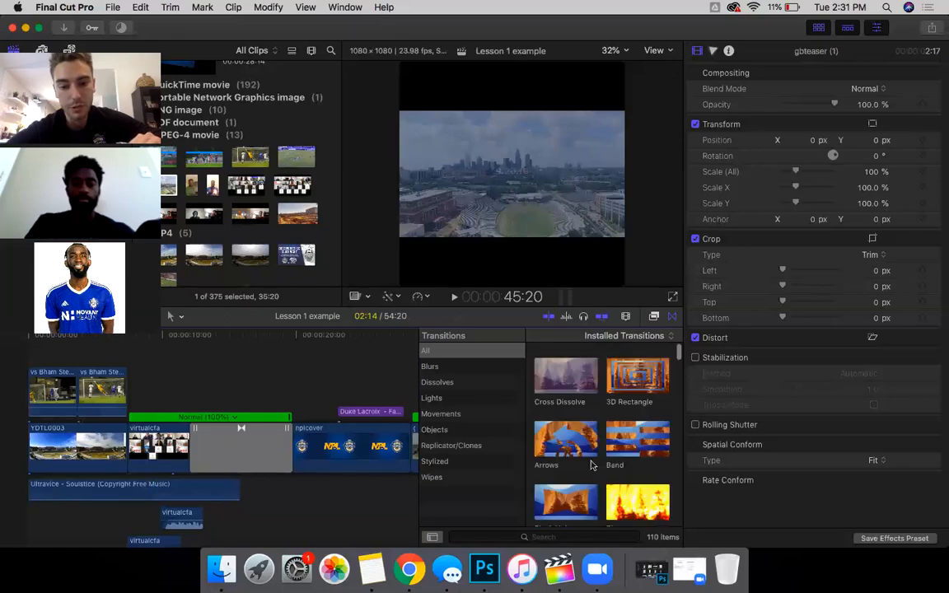
scroll(592, 452, "down", 10)
scroll(592, 452, "up", 15)
left_click(430, 459)
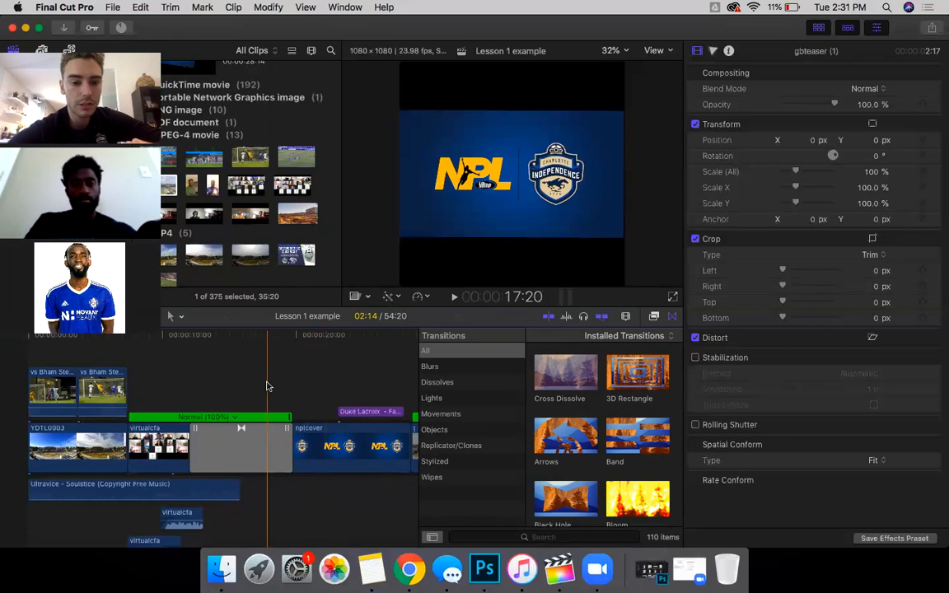
scroll(269, 388, "right", 5)
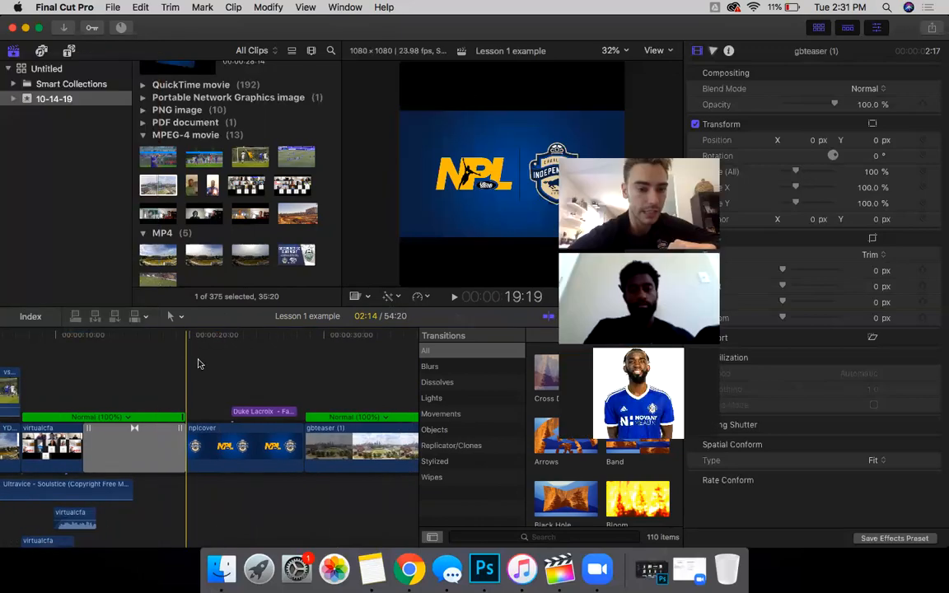
scroll(212, 446, "right", 10)
Step: Delete the gbteaser footage and the short speed-ramped clip from the timeline
left_click(211, 446)
key("BackSpace")
left_click(57, 445)
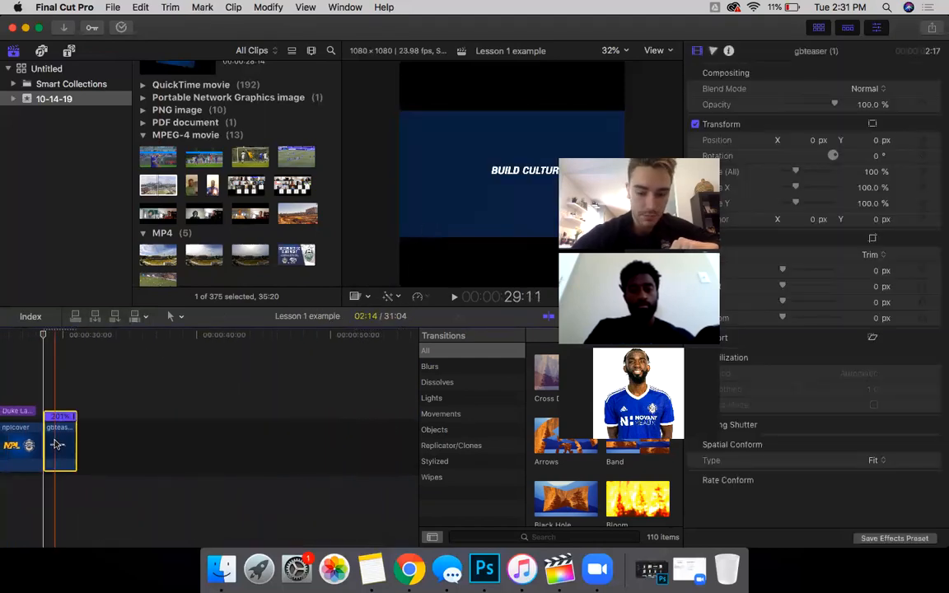
key("BackSpace")
scroll(58, 441, "left", 5)
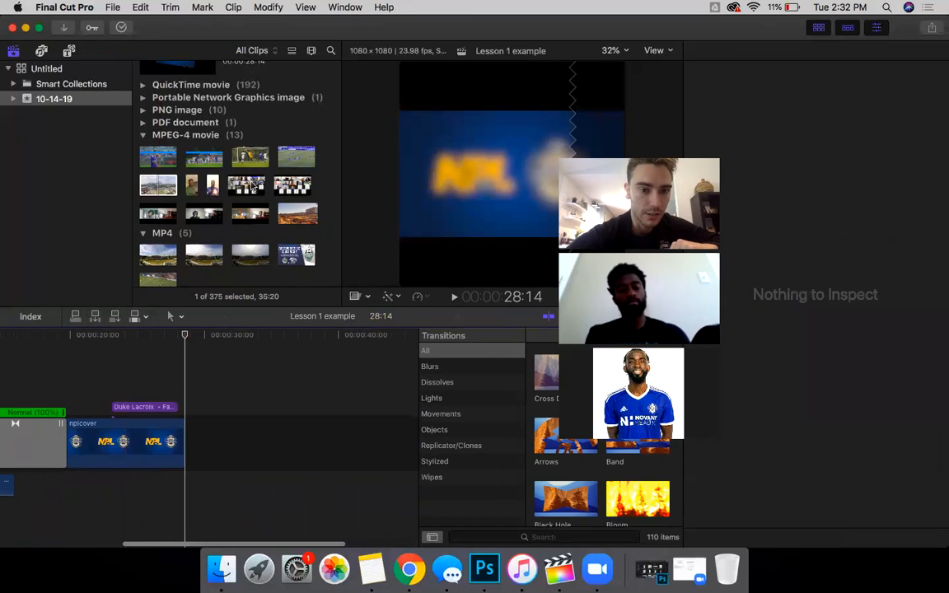
Step: Add the cltind Charlotte Independence logo image after nplcover and delete the name title
left_click(159, 185)
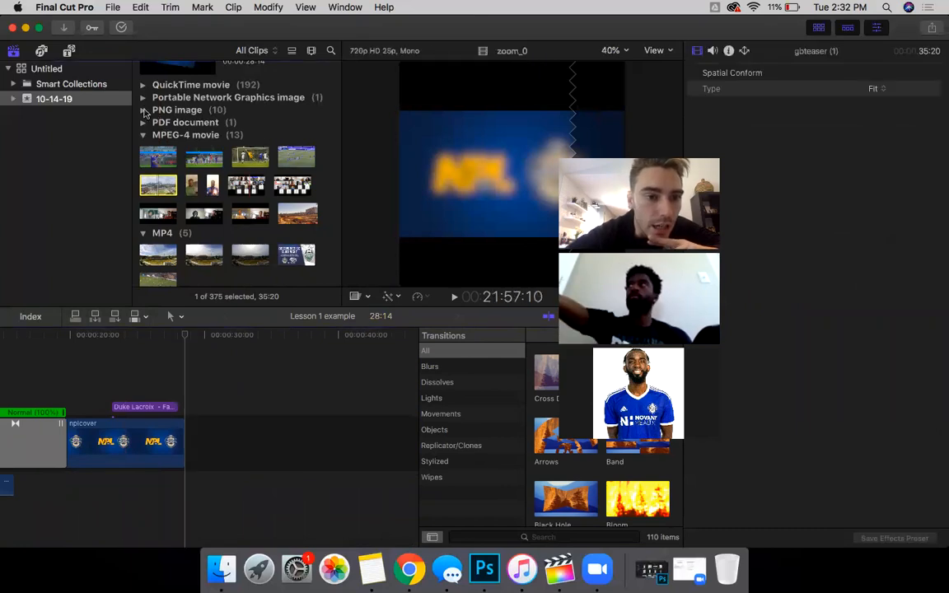
left_click(143, 110)
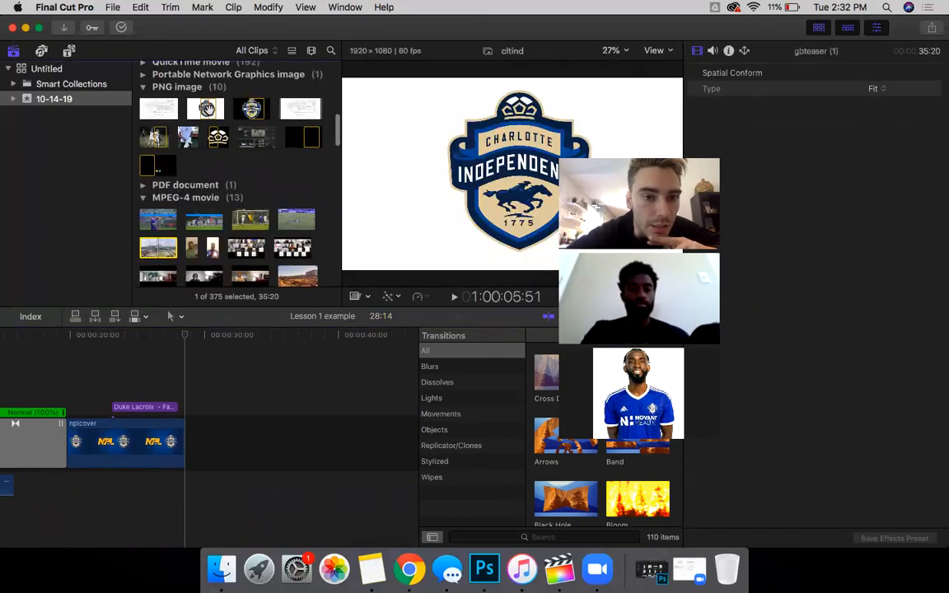
left_click_drag(204, 108, 239, 445)
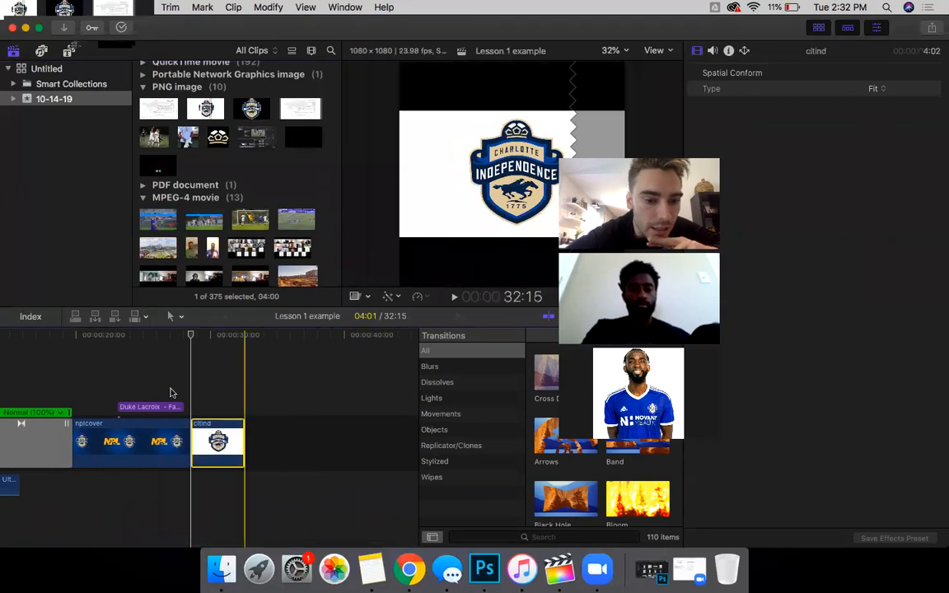
left_click(162, 407)
key("Delete")
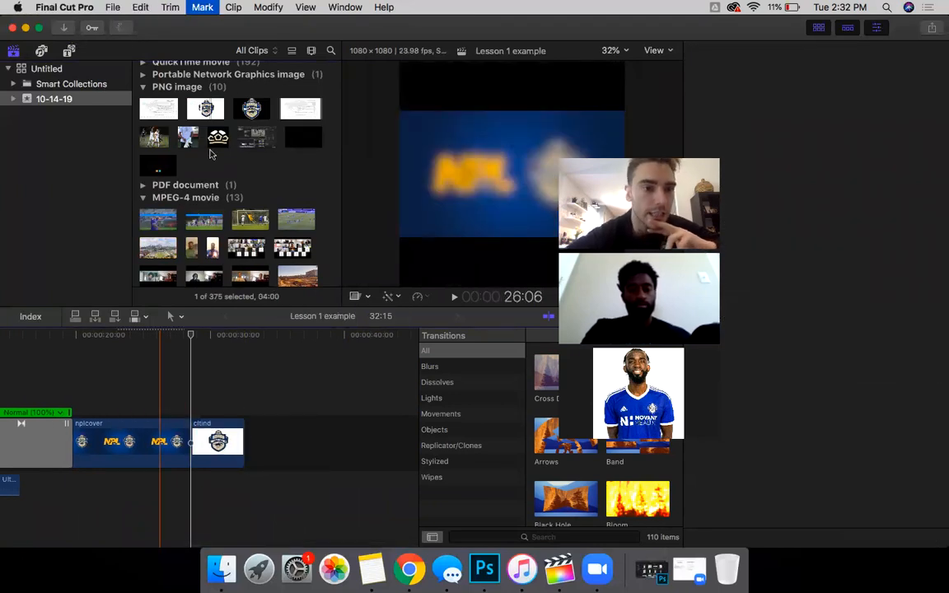
Step: Open the Titles and Generators sidebar and scroll Installed Titles to the Zoom titles
left_click(69, 50)
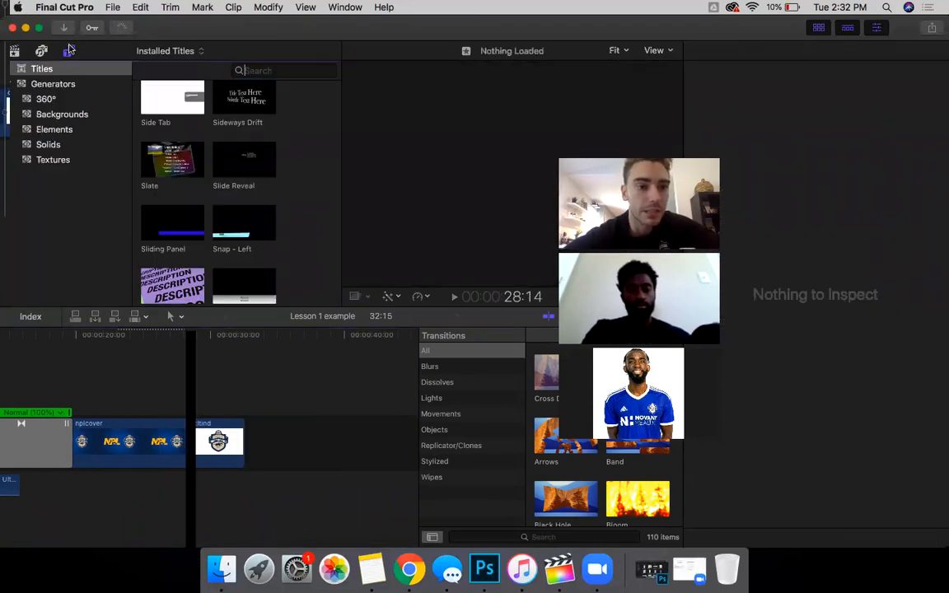
left_click(14, 47)
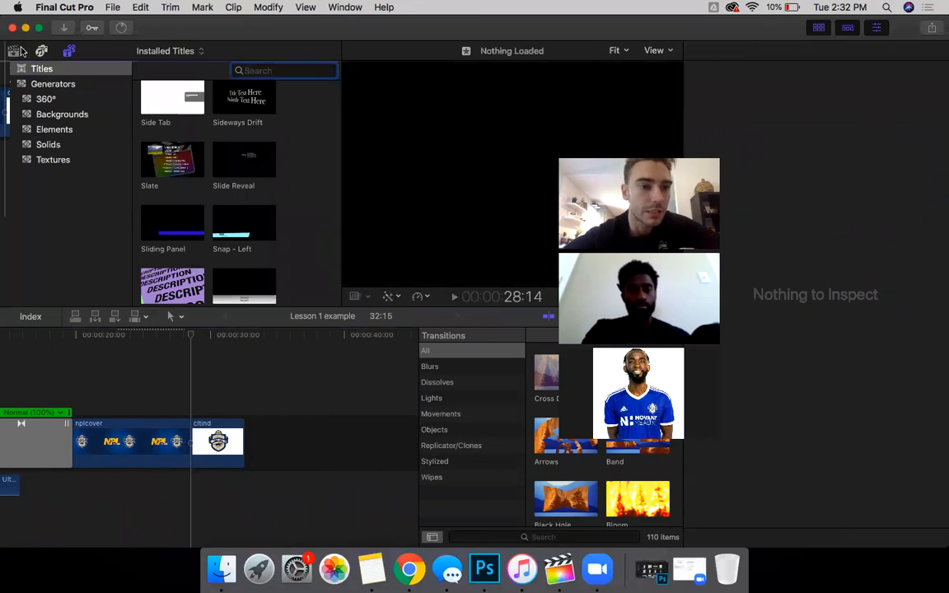
left_click(71, 51)
scroll(237, 262, "down", 10)
scroll(237, 262, "up", 5)
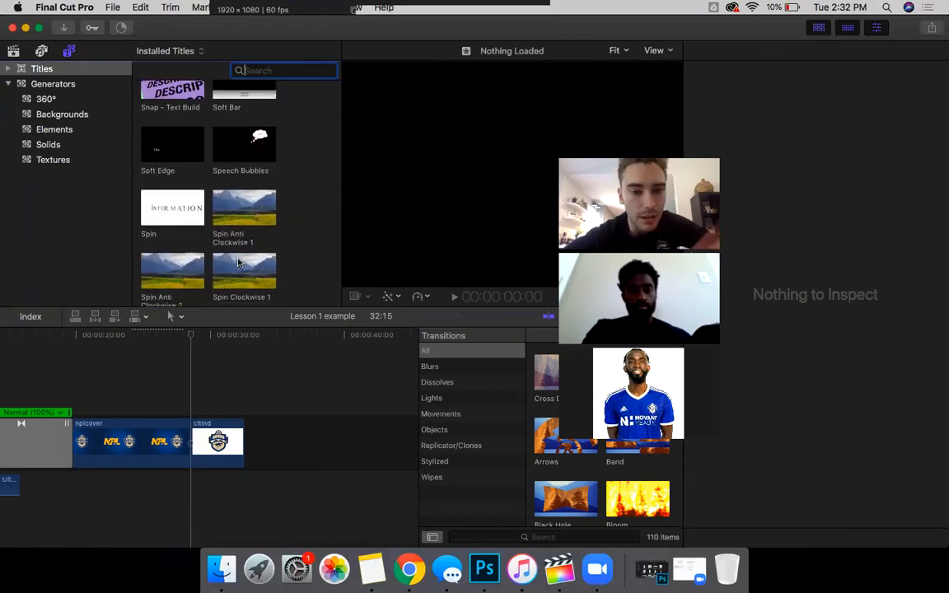
scroll(239, 261, "down", 5)
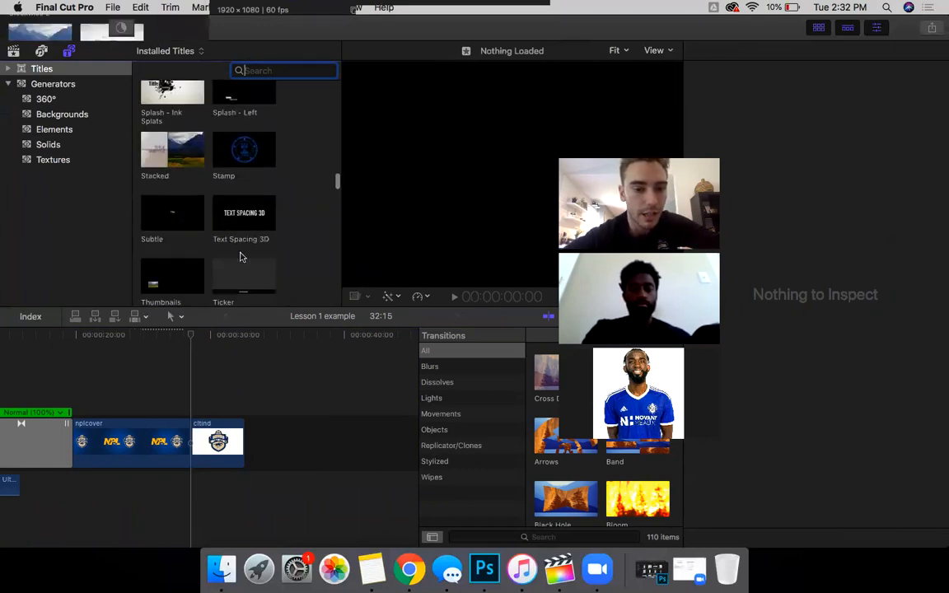
scroll(241, 258, "down", 5)
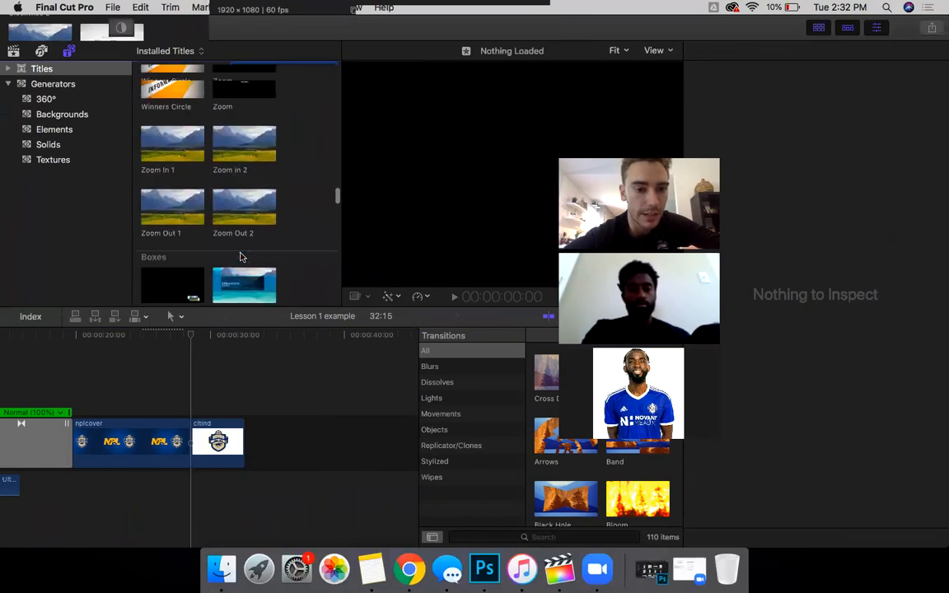
Step: Place the Zoom in 2 title at the nplcover–cltind cut after trying Zoom In 1
left_click_drag(170, 174, 187, 404)
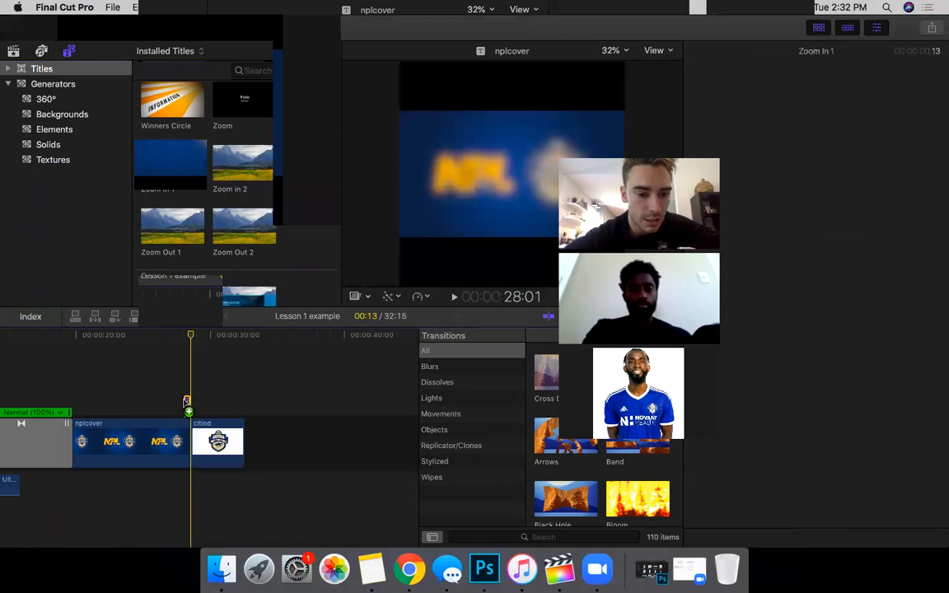
left_click_drag(243, 177, 191, 407)
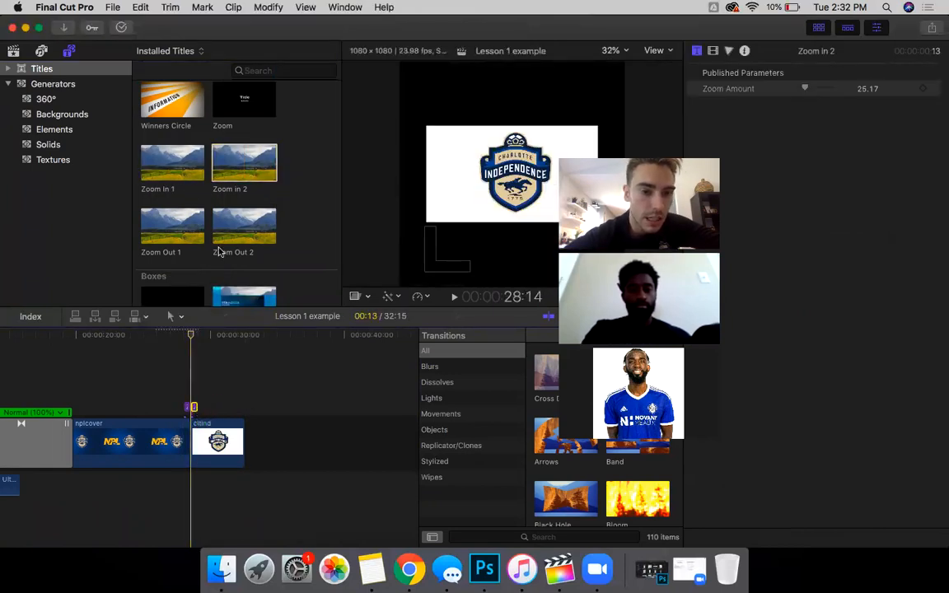
scroll(235, 205, "down", 15)
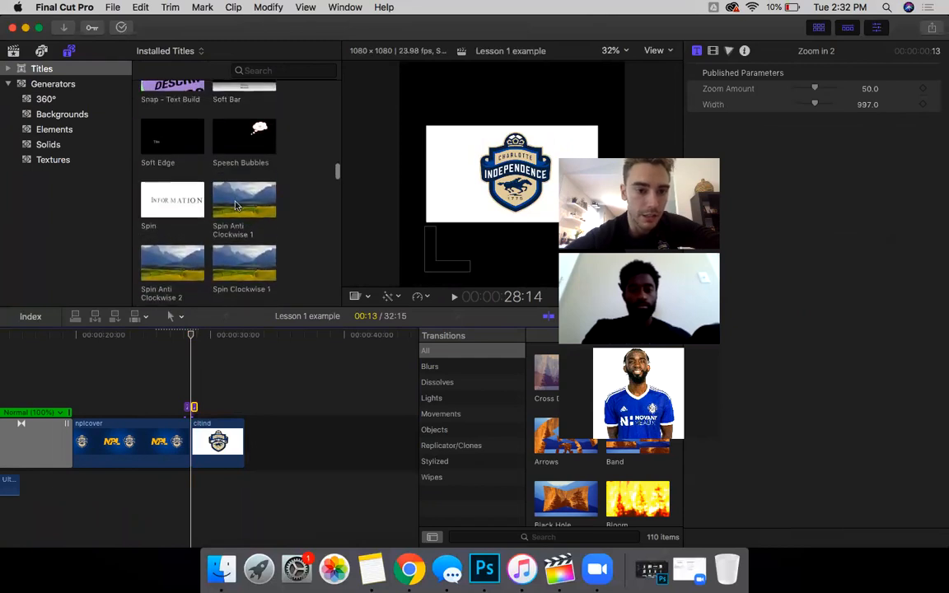
scroll(235, 205, "up", 10)
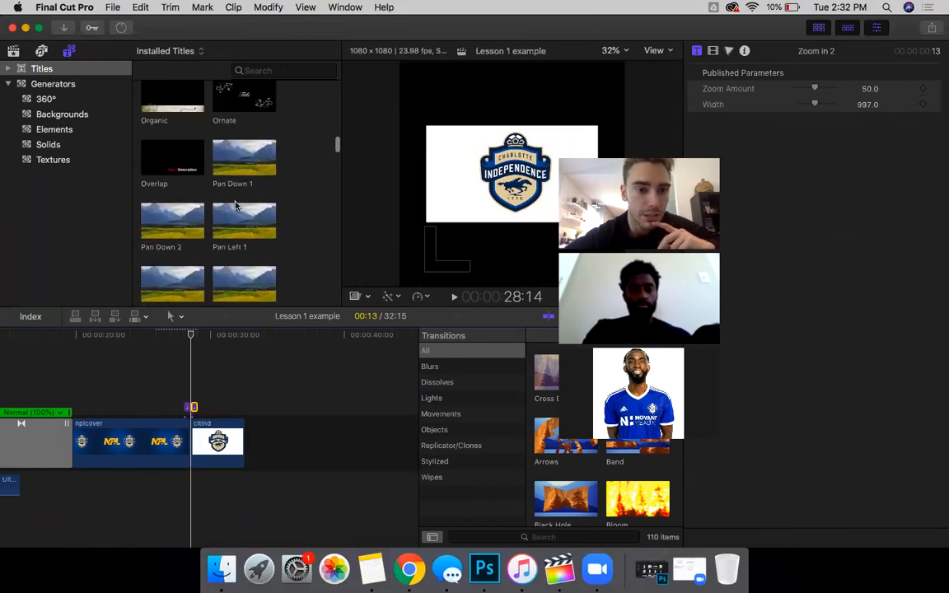
scroll(235, 205, "down", 8)
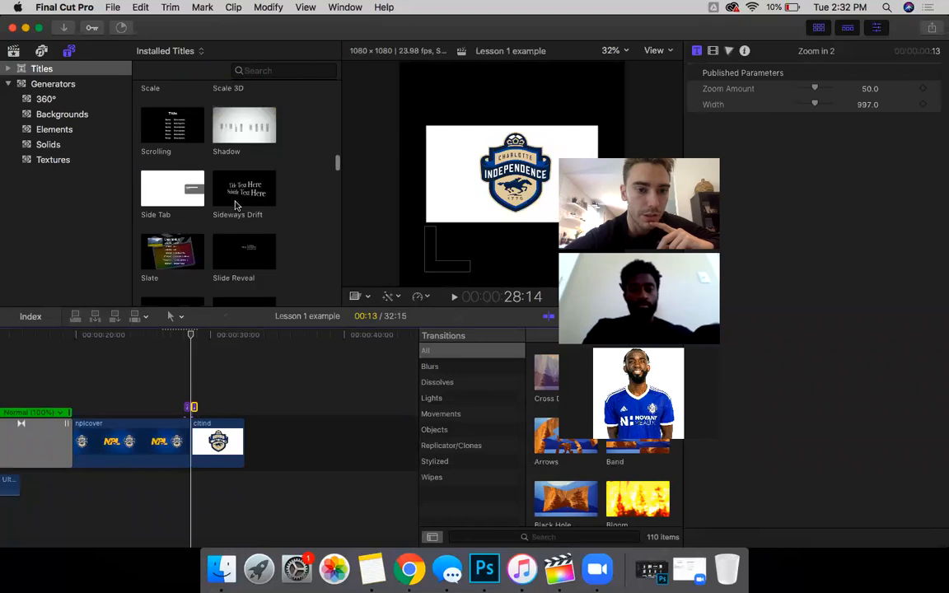
scroll(235, 205, "up", 10)
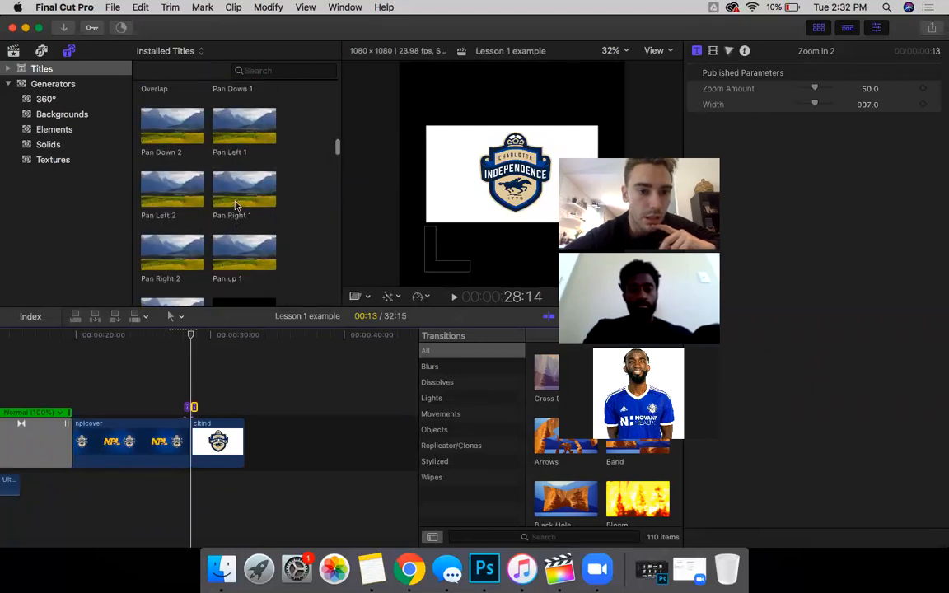
scroll(235, 206, "up", 3)
left_click(165, 155)
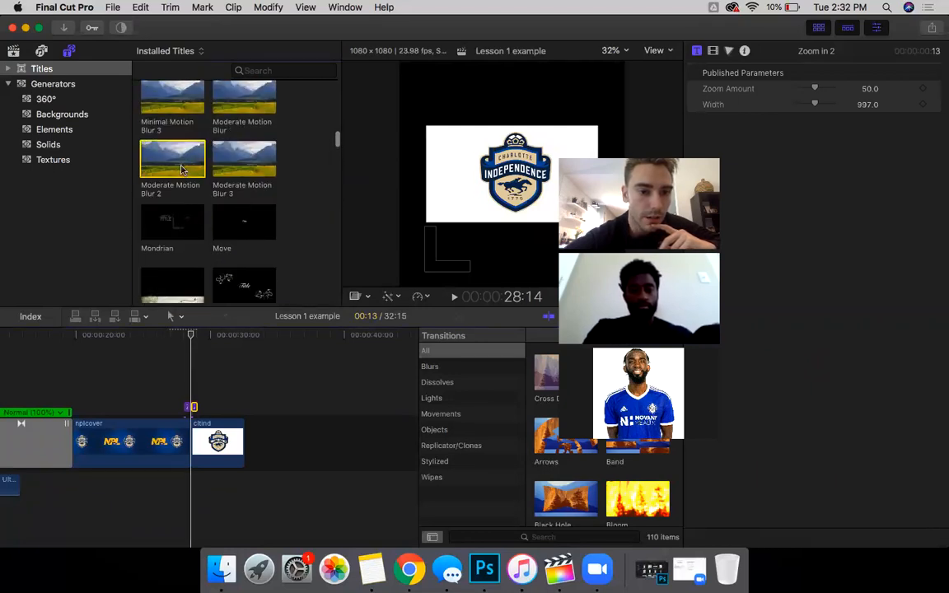
Step: Drop Moderate Motion Blur 2 over the nplcover–cltind cut and trim its right edge shorter
left_click_drag(191, 270, 208, 398)
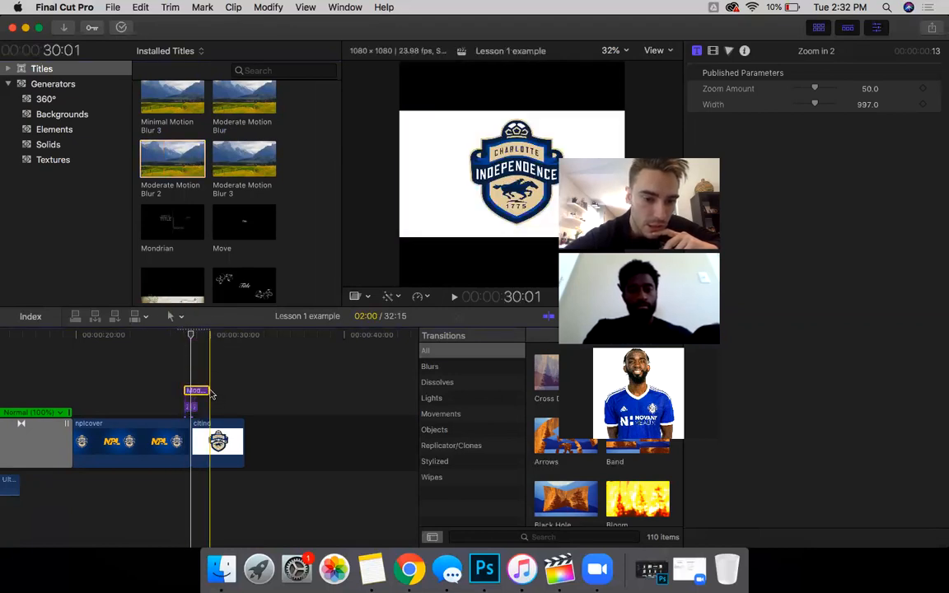
left_click(206, 390)
mouse_move(207, 389)
left_mouse_down()
mouse_move(198, 391)
mouse_move(210, 382)
left_mouse_up()
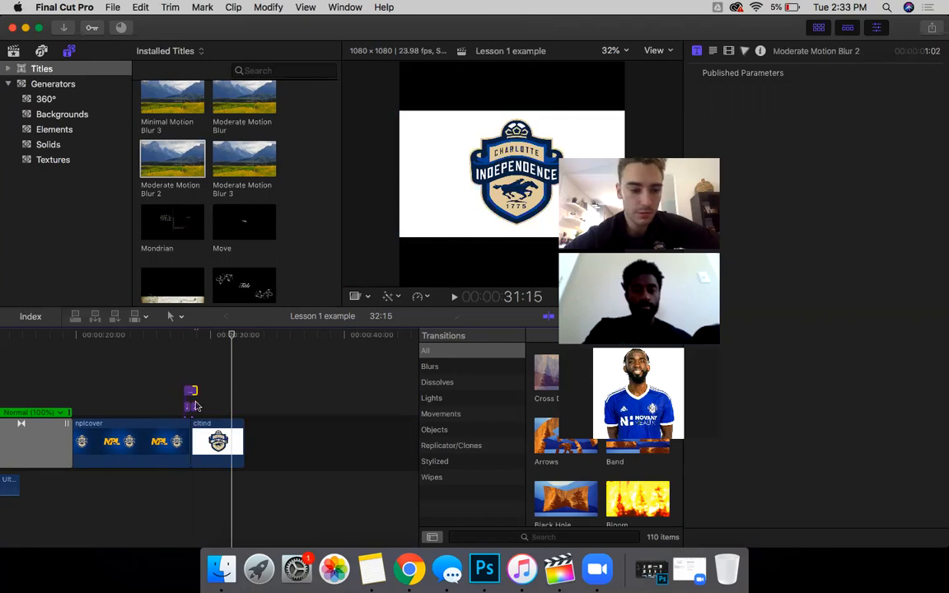
key("space")
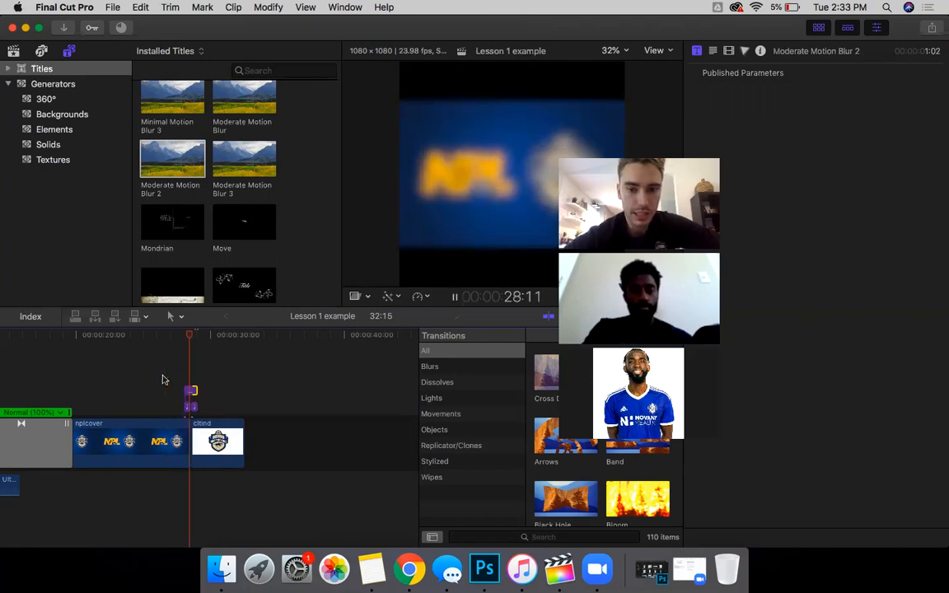
key("space")
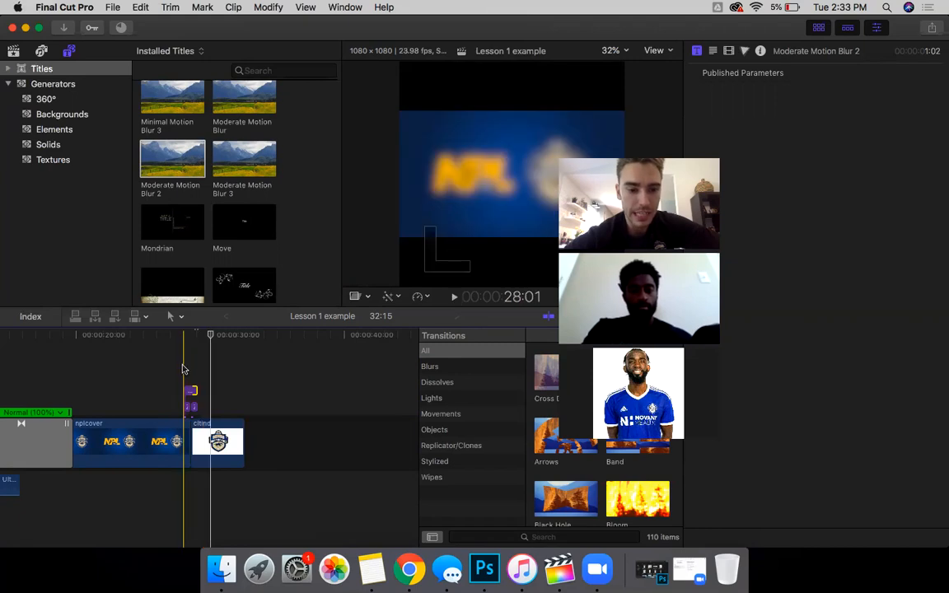
key("space")
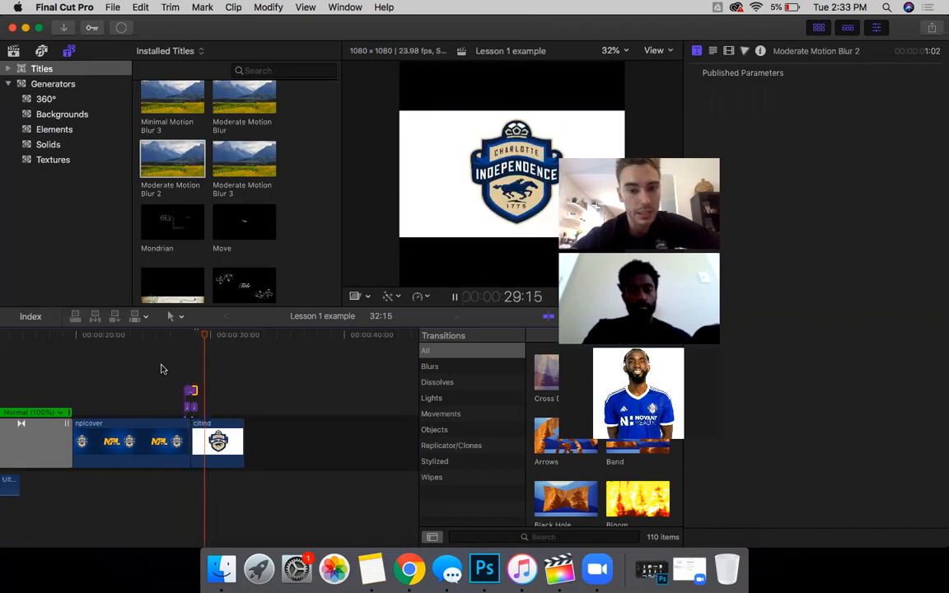
key("space")
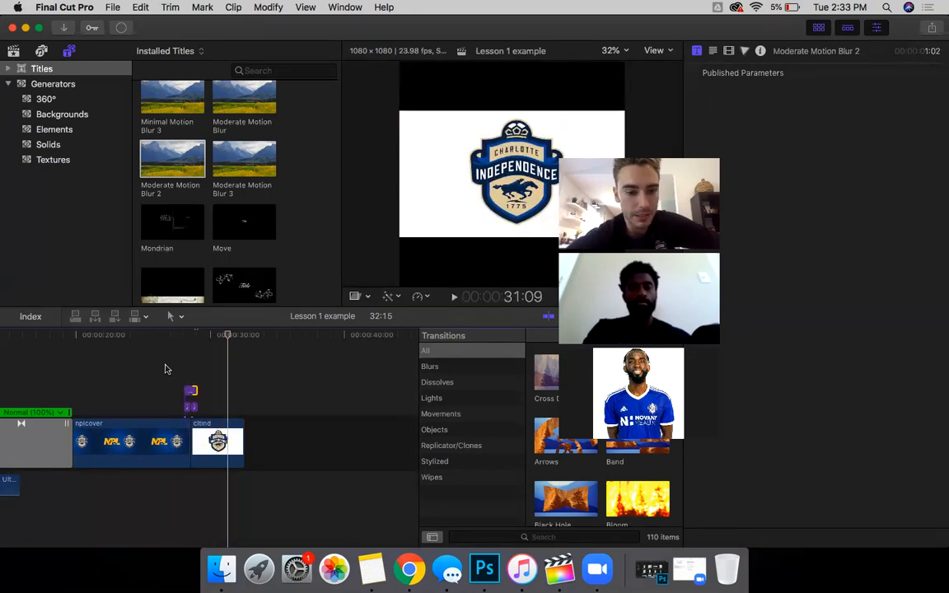
key("space")
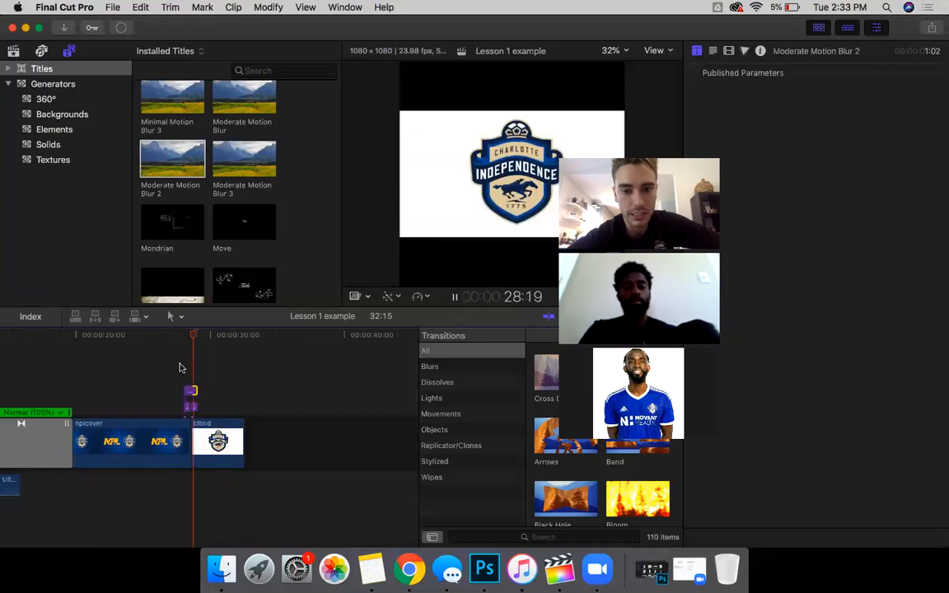
key("space")
key("space")
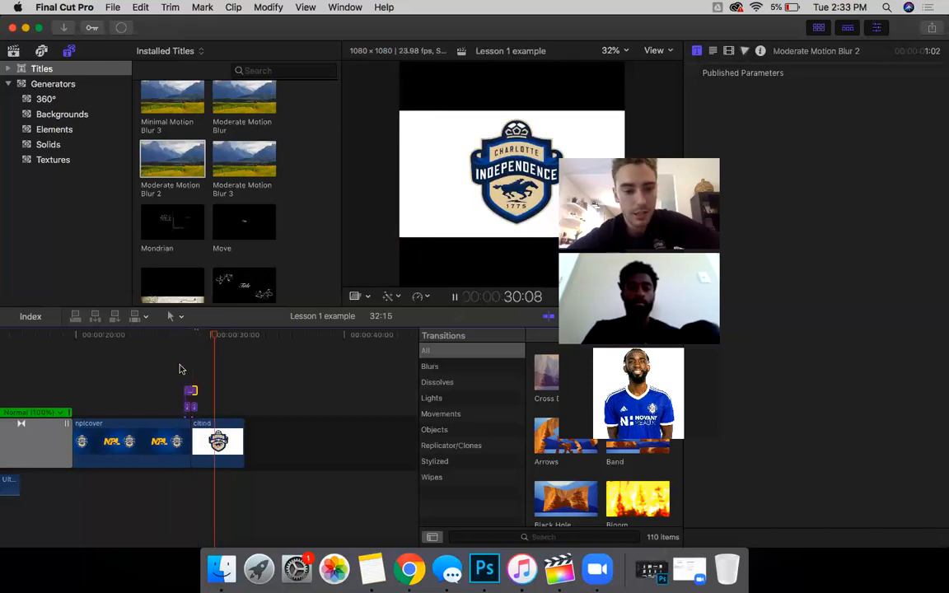
key("space")
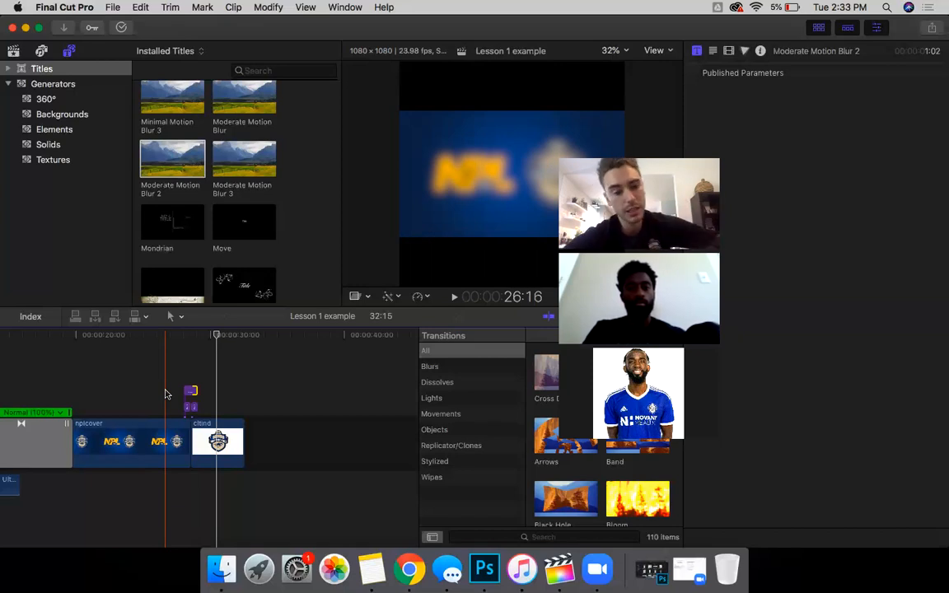
key("space")
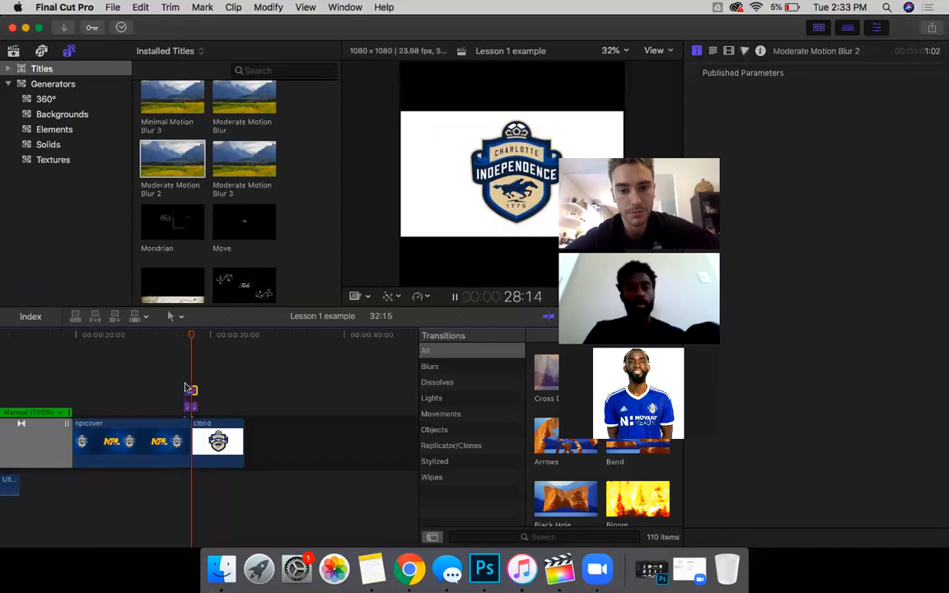
key("space")
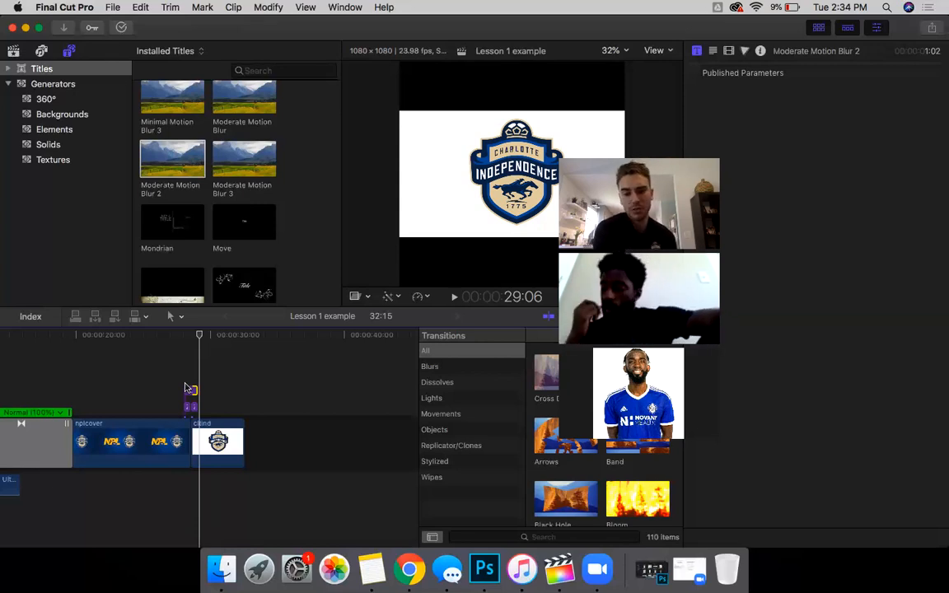
Step: Move the vs Bham Steel match clip after cltind and preview it
scroll(186, 387, "left", 5)
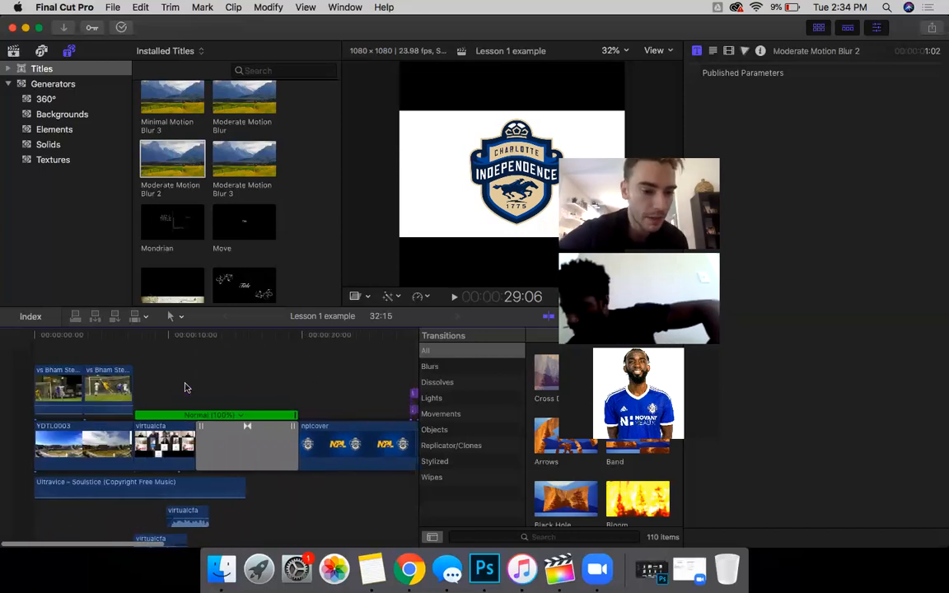
scroll(74, 388, "right", 3)
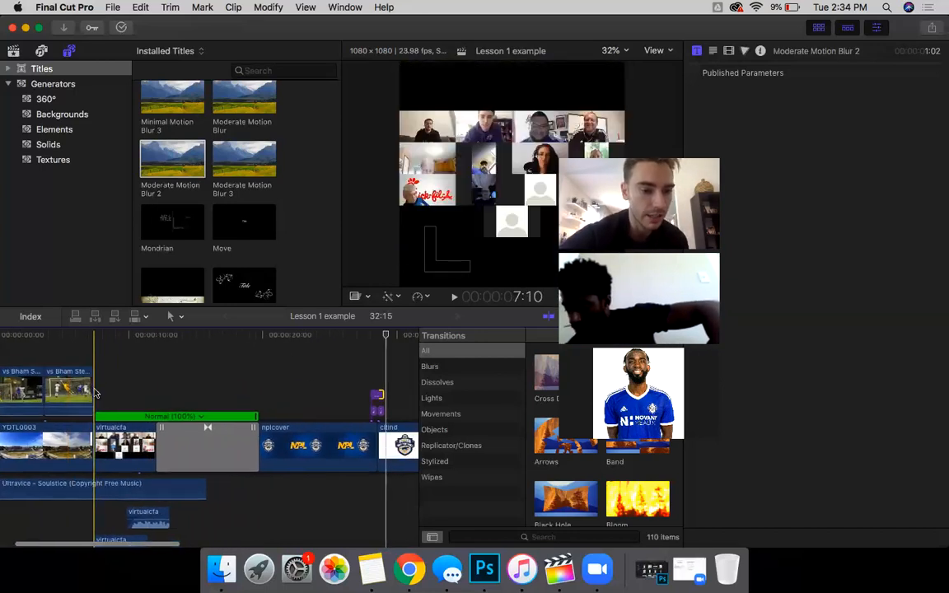
left_click_drag(66, 392, 120, 490)
scroll(120, 489, "left", 3)
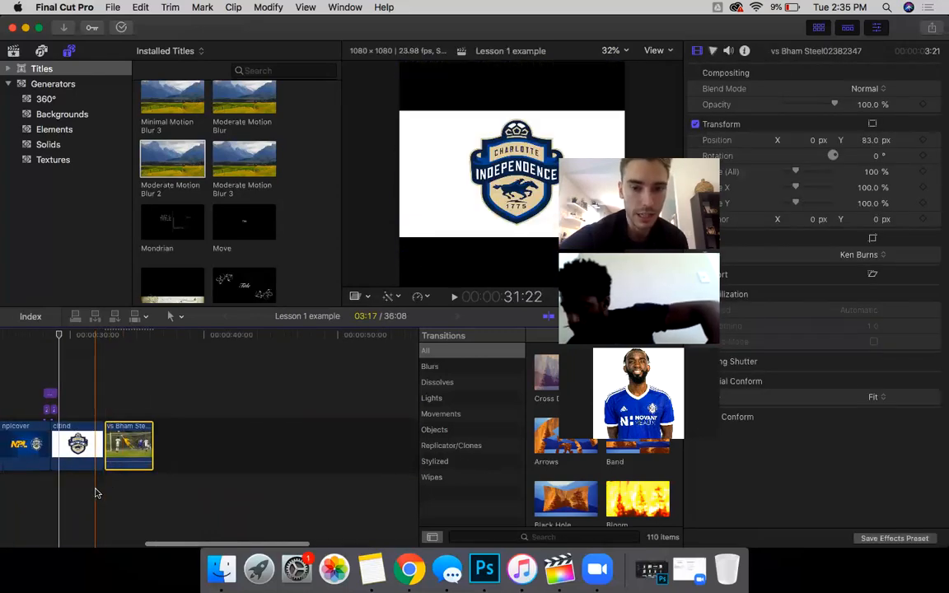
key("space")
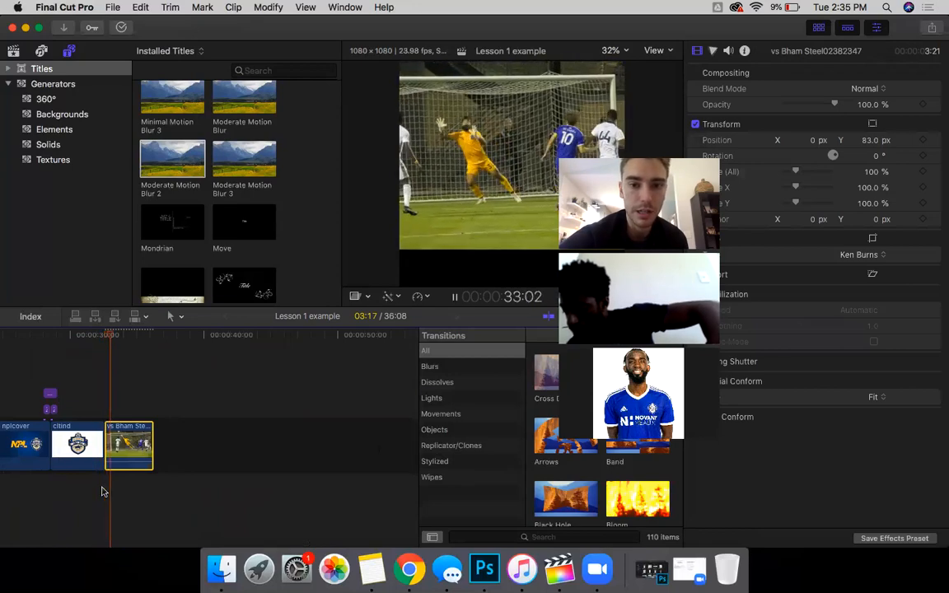
key("space")
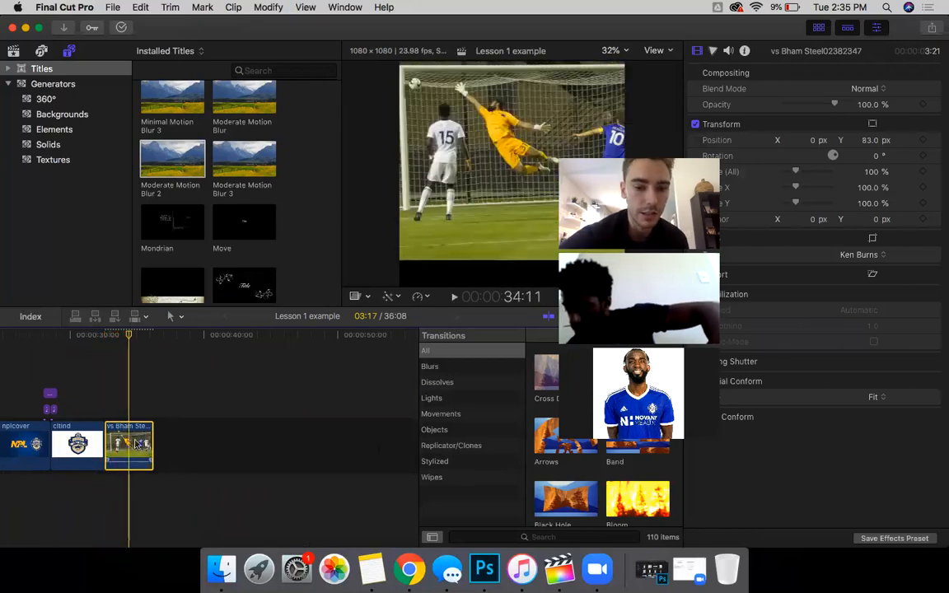
Step: Reset the match clip's Transform Position to recentre it vertically and replay it
left_click(934, 124)
left_click(108, 397)
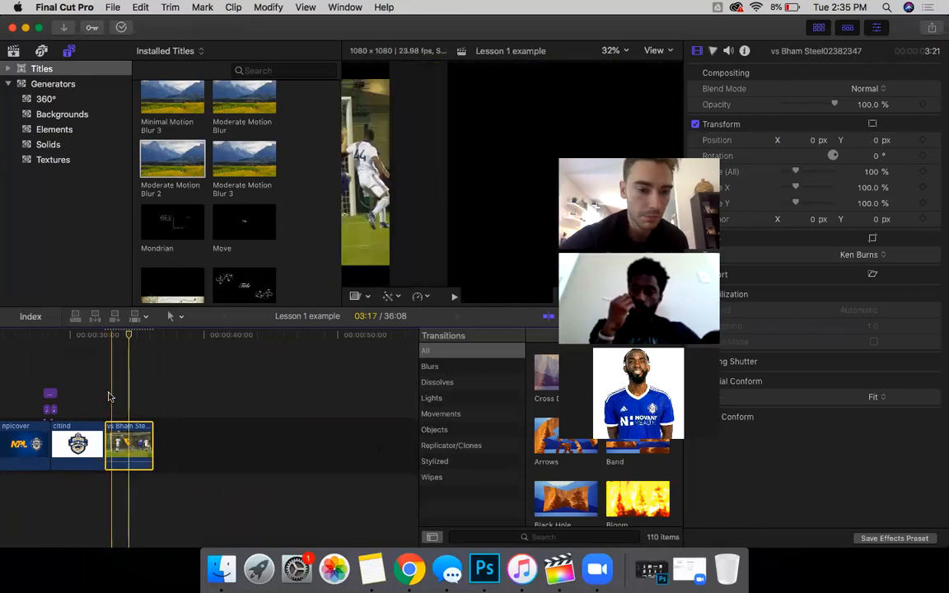
key("space")
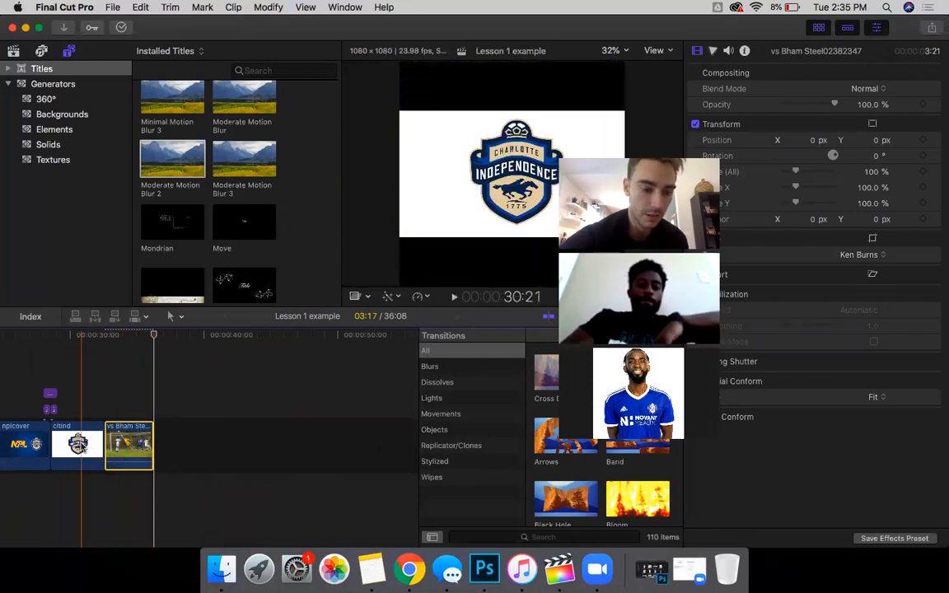
scroll(191, 200, "up", 10)
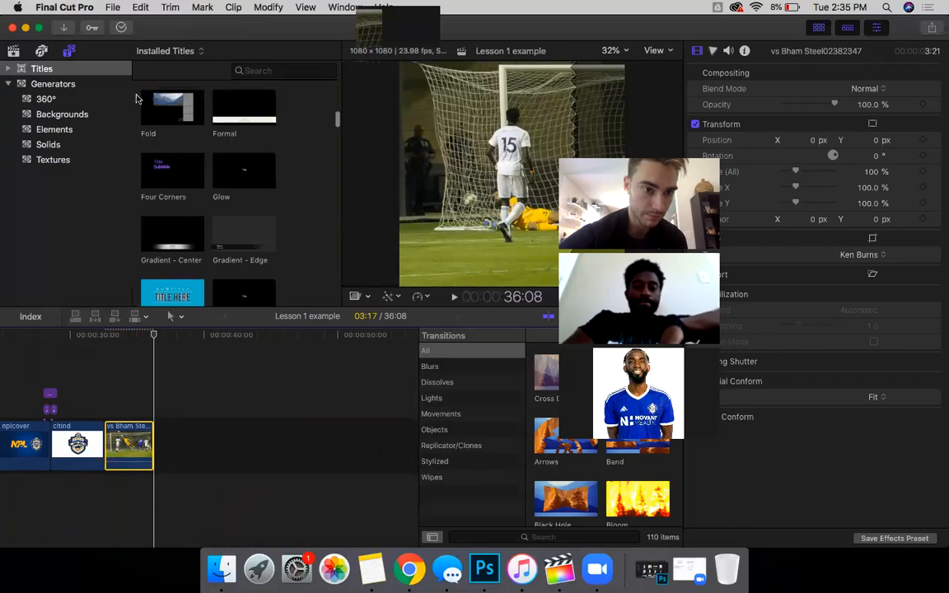
Step: Connect the cltind logo clip above the match footage
key("super+1")
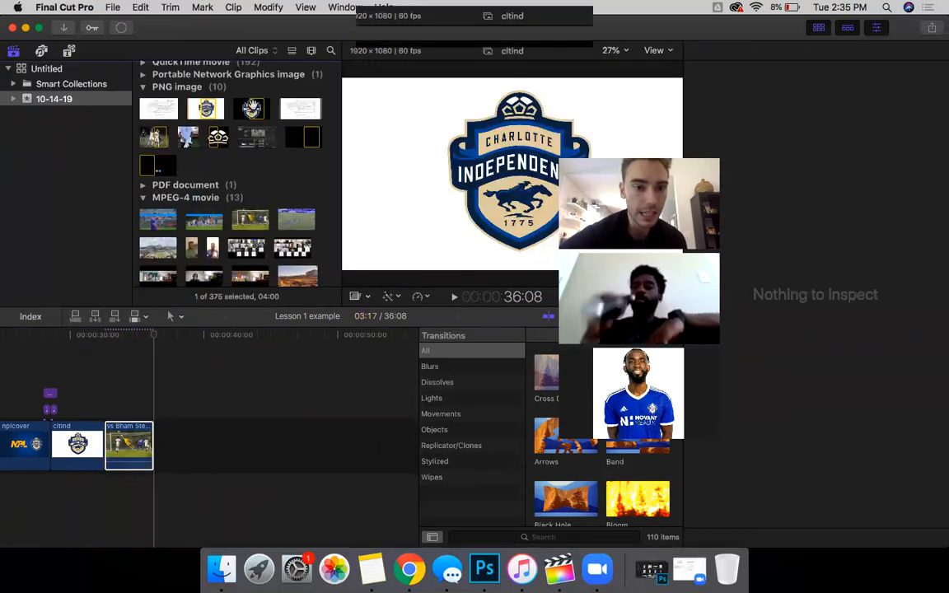
left_click(247, 107)
left_click_drag(117, 375, 114, 394)
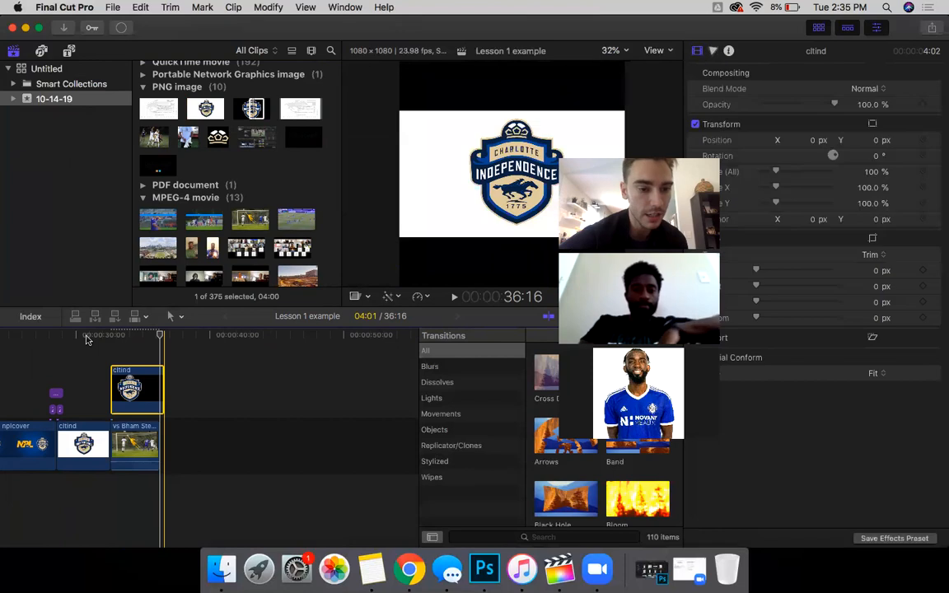
Step: Trim the connected cltind clip's right edge so it ends with the match footage
left_click(84, 335)
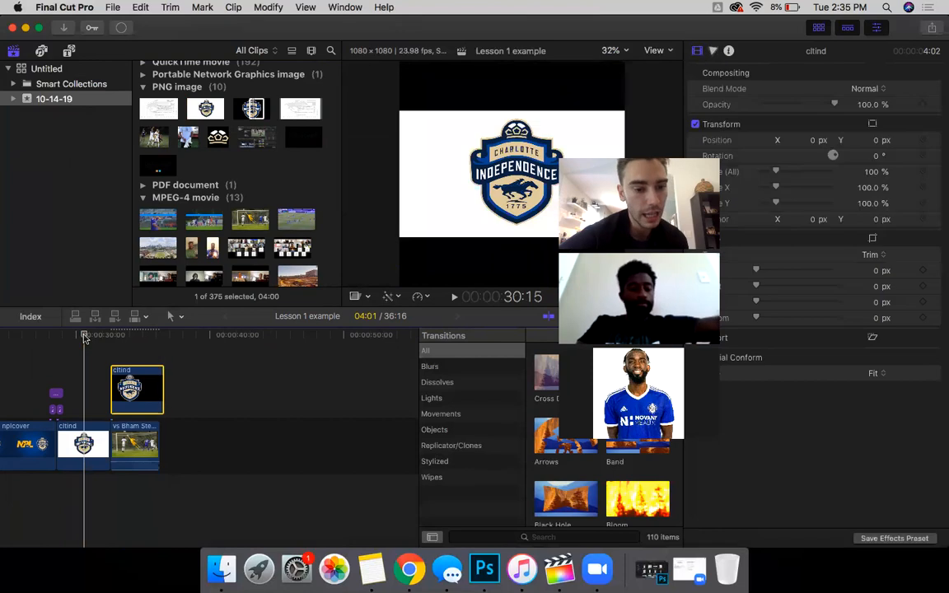
left_click(136, 356)
left_click(423, 102)
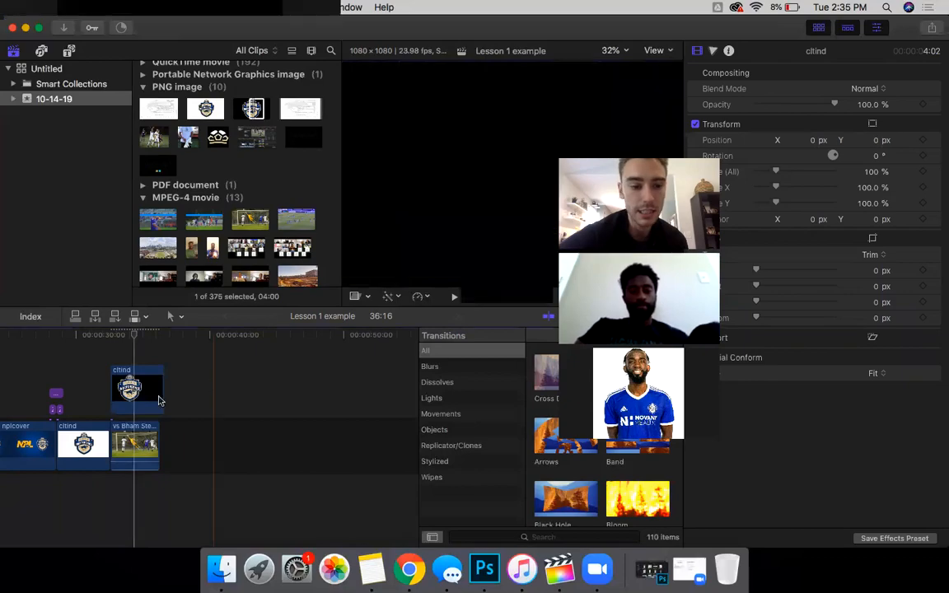
left_click_drag(163, 393, 159, 392)
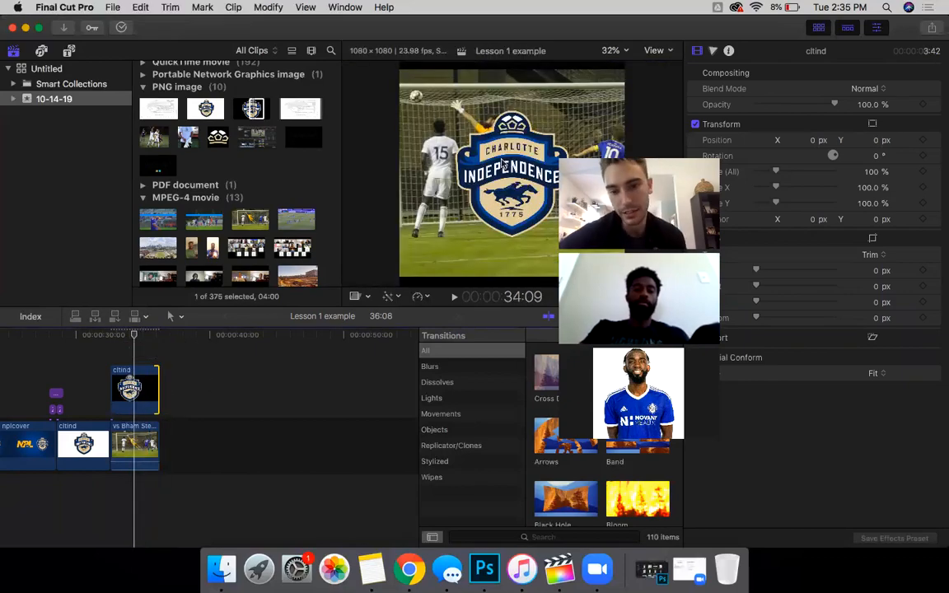
left_click(140, 386)
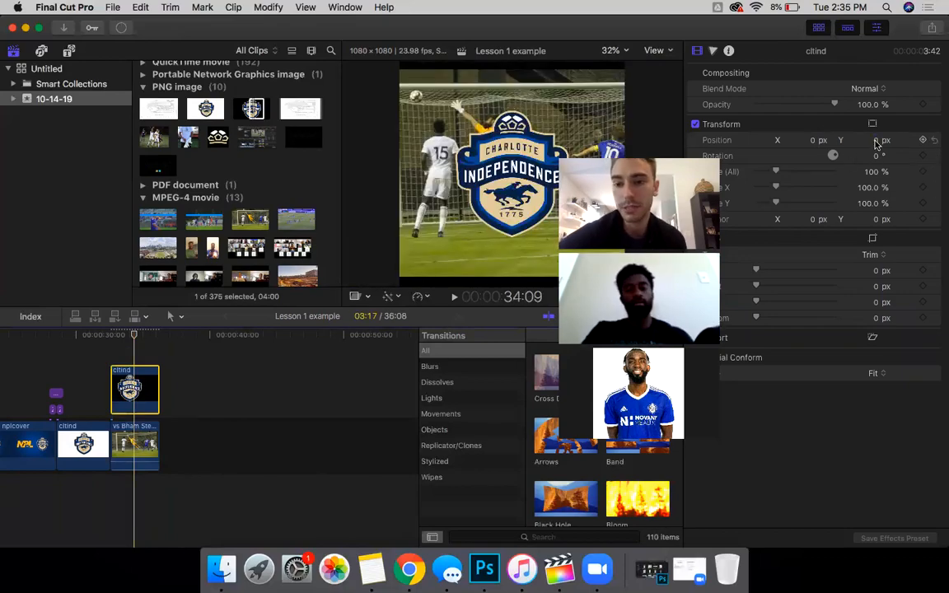
Step: Scale the cltind overlay to 25%, start it later, and move it to X -379, Y 534
left_click_drag(872, 172, 816, 171)
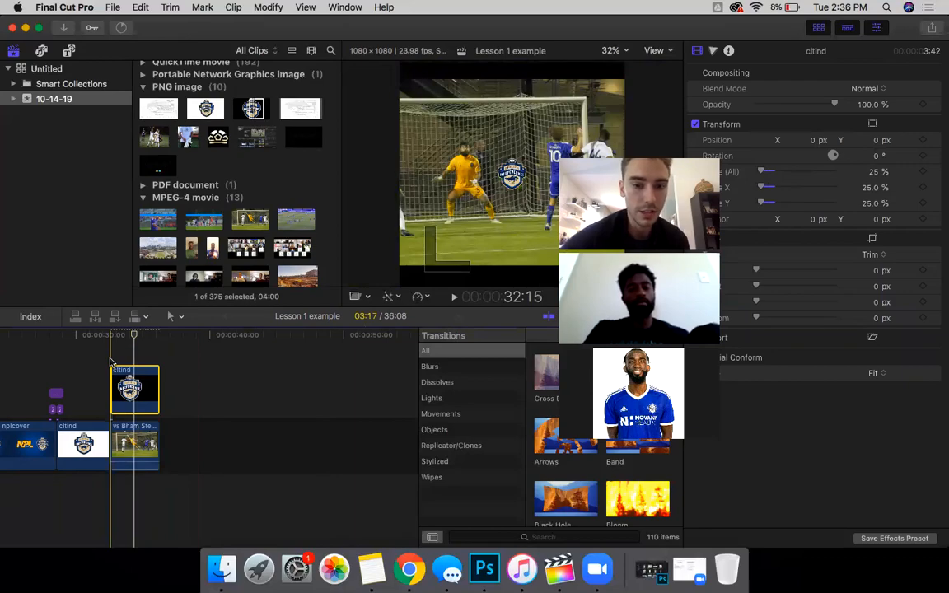
key("space")
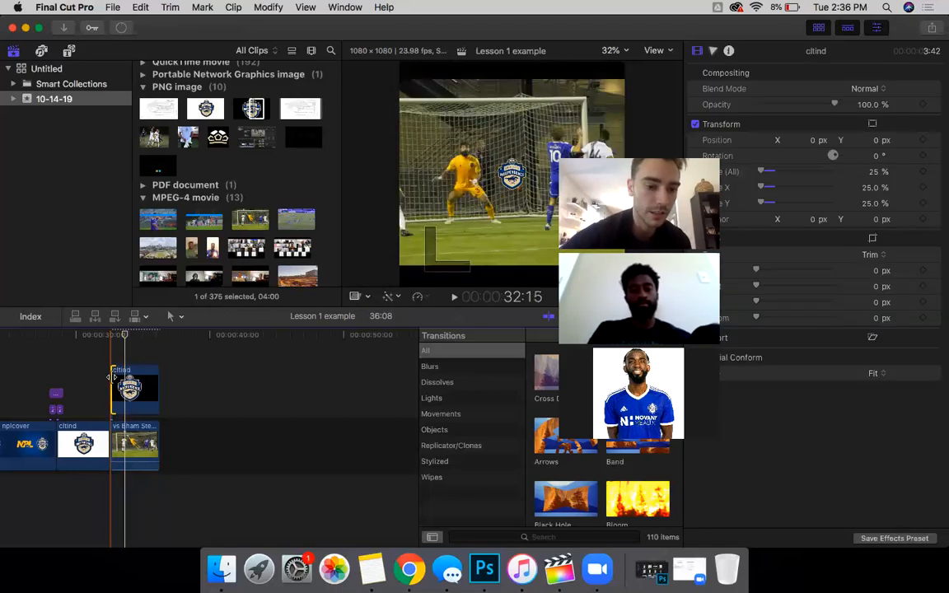
left_click_drag(113, 378, 130, 379)
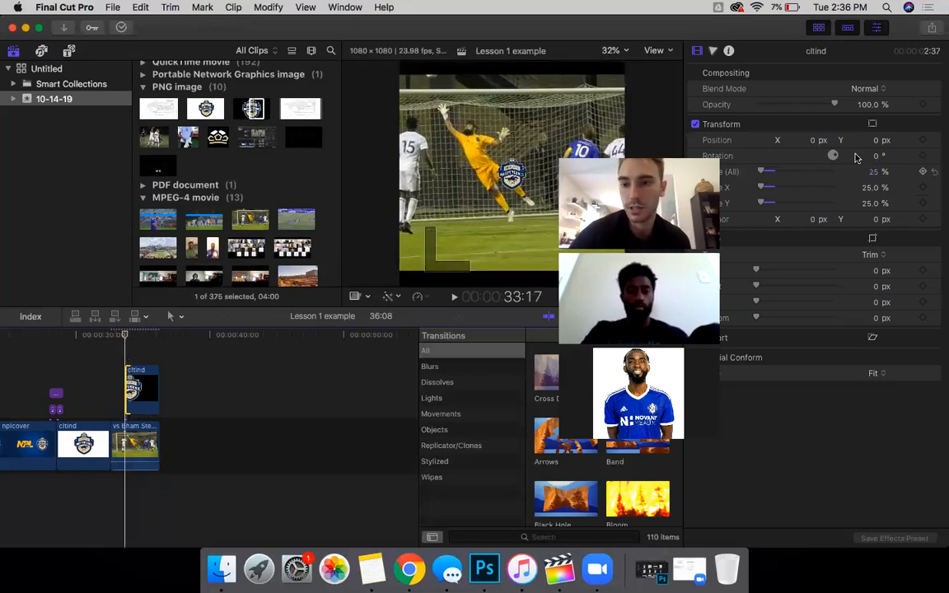
left_click_drag(814, 142, 725, 140)
mouse_move(868, 140)
left_mouse_down()
mouse_move(867, 55)
mouse_move(877, 141)
left_mouse_up()
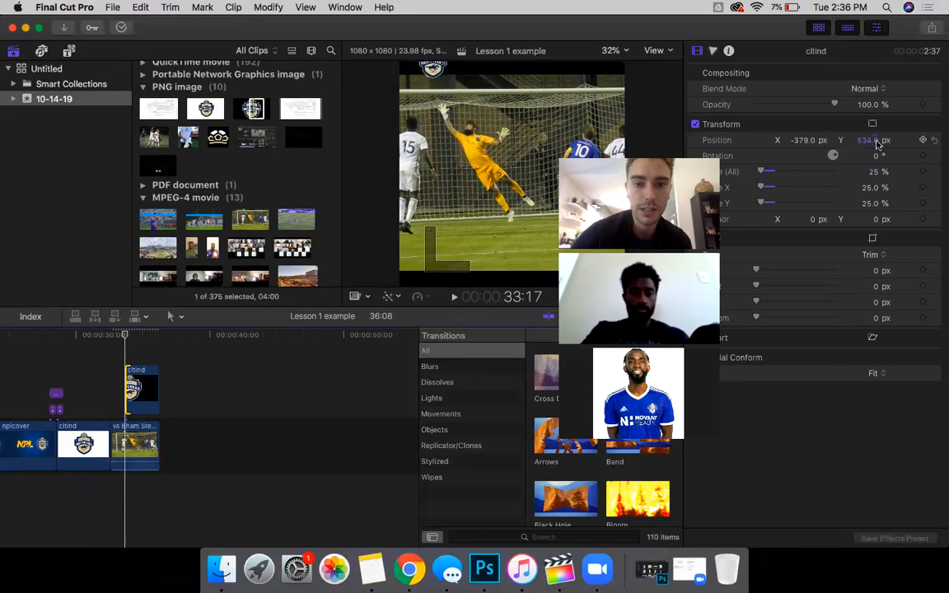
Step: Keyframe the logo position, then a few frames later move it to Y 72 and further left
left_click(924, 140)
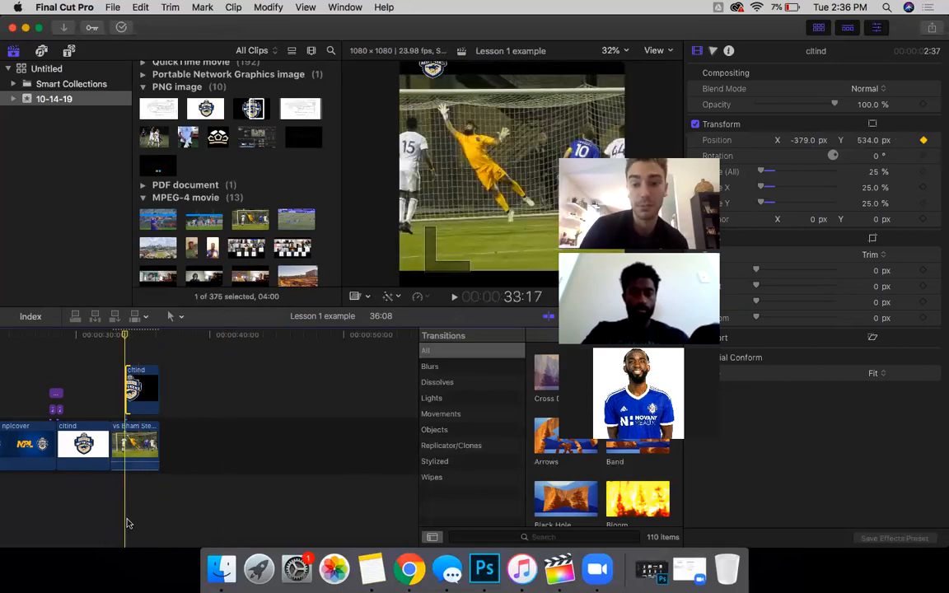
key("Right")
key("Right")
key("Right")
key("Right")
key("Right")
key("Right")
key("Right")
key("Right")
key("Right")
key("Right")
key("Right")
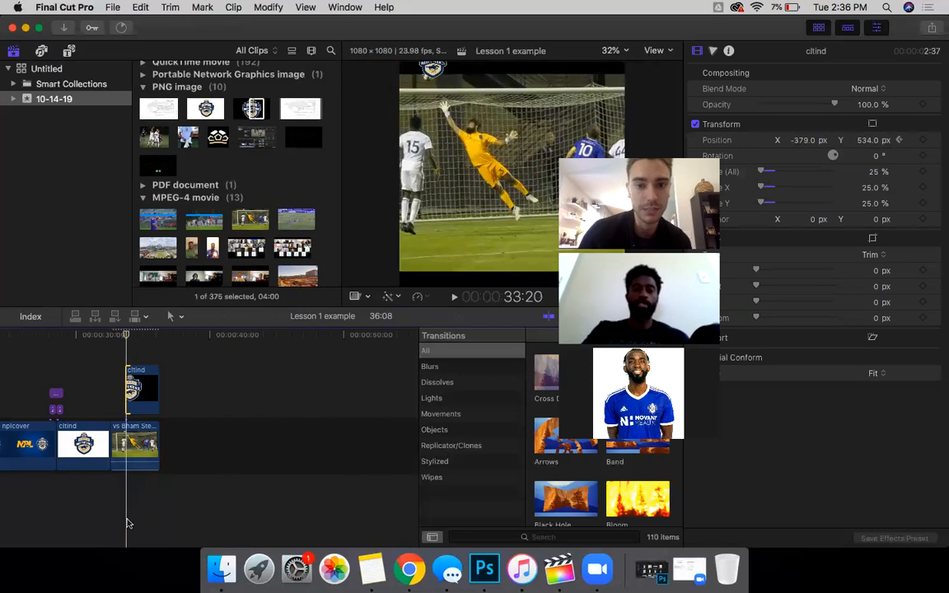
key("Right")
key("Right")
key("Right")
key("Right")
key("Right")
key("Right")
key("Right")
key("Right")
key("Right")
key("Right")
key("Right")
key("Right")
key("Right")
key("Right")
key("Right")
key("Right")
key("Right")
key("Right")
key("Right")
key("Right")
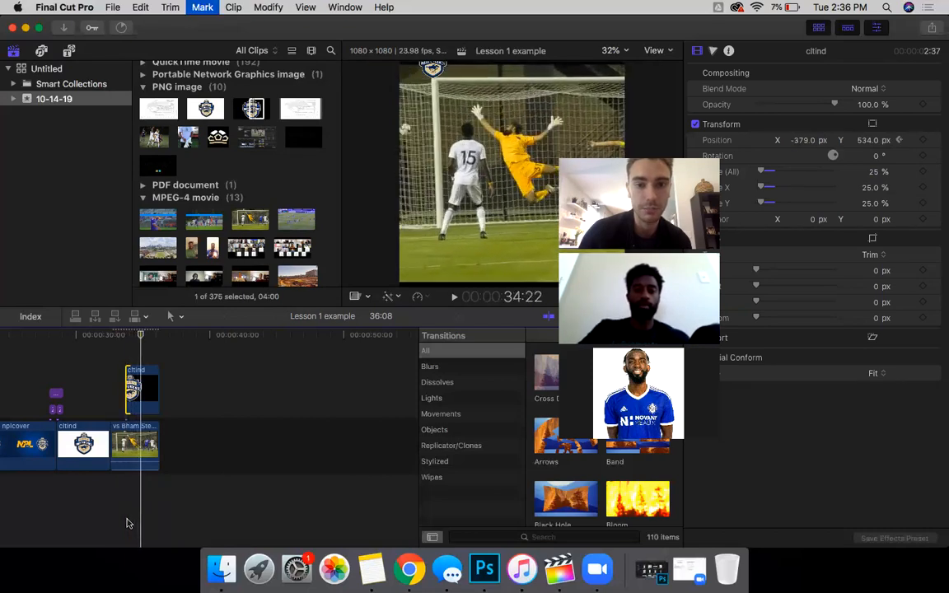
key("Right")
key("Right")
key("Right")
key("Right")
key("Right")
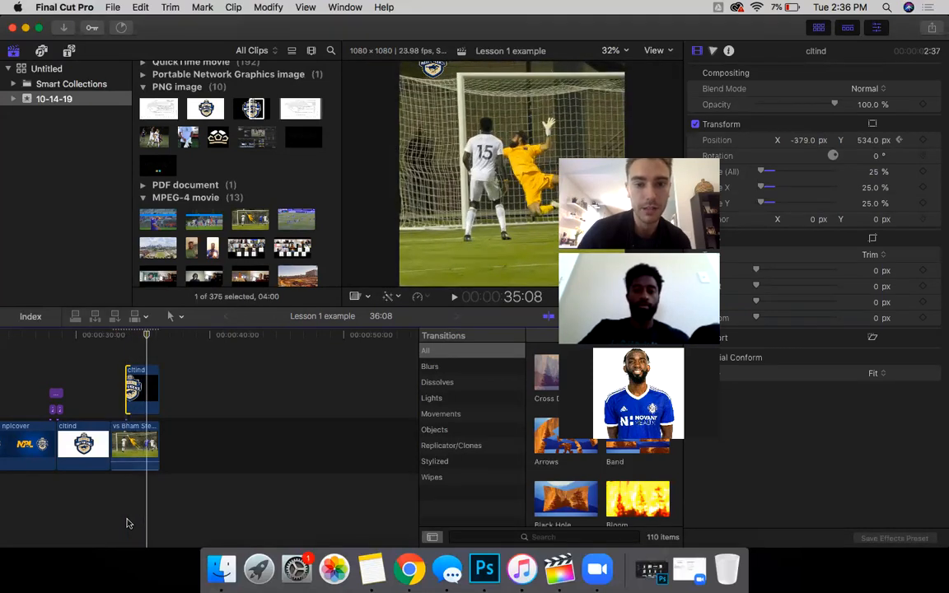
left_click(136, 371)
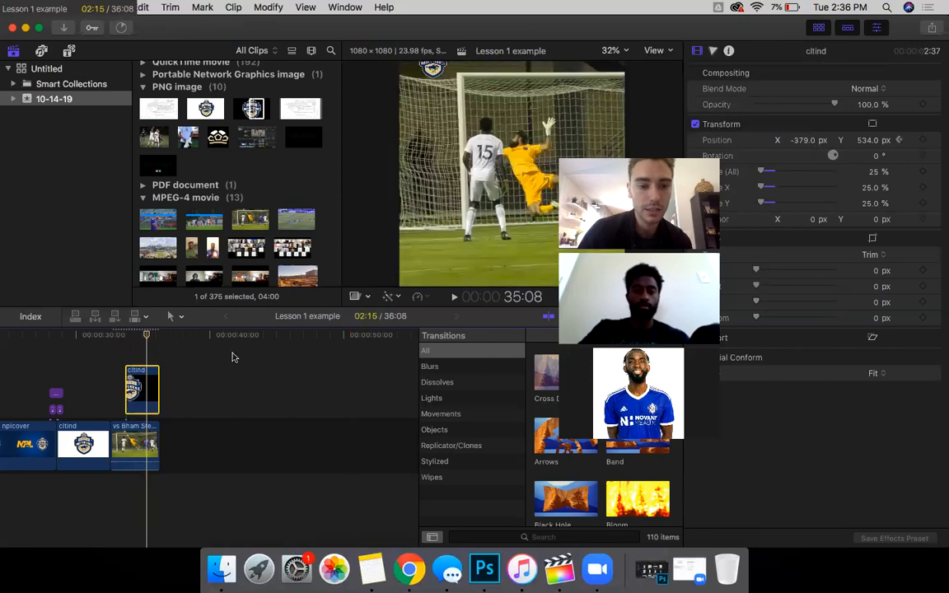
left_click_drag(868, 140, 871, 145)
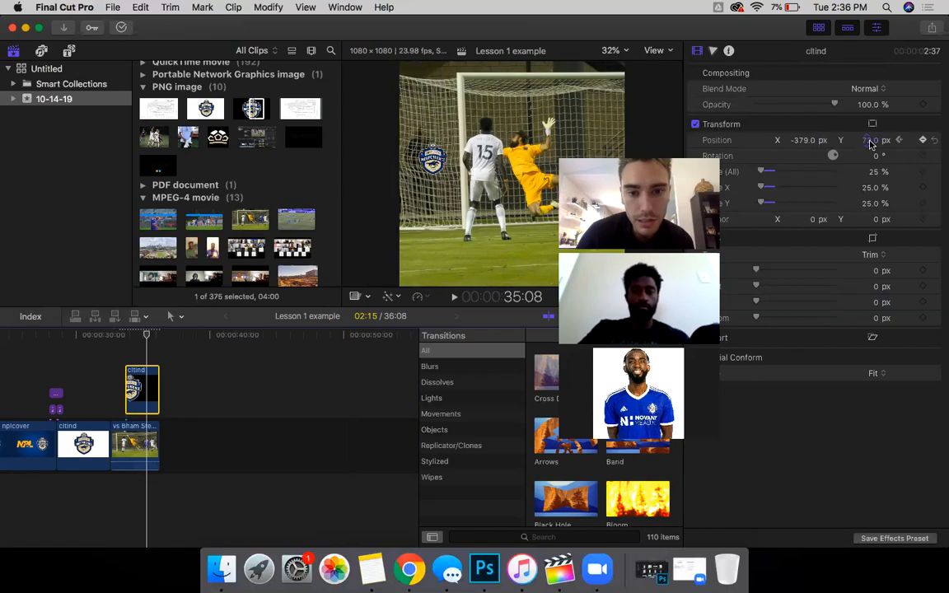
left_click_drag(809, 140, 796, 142)
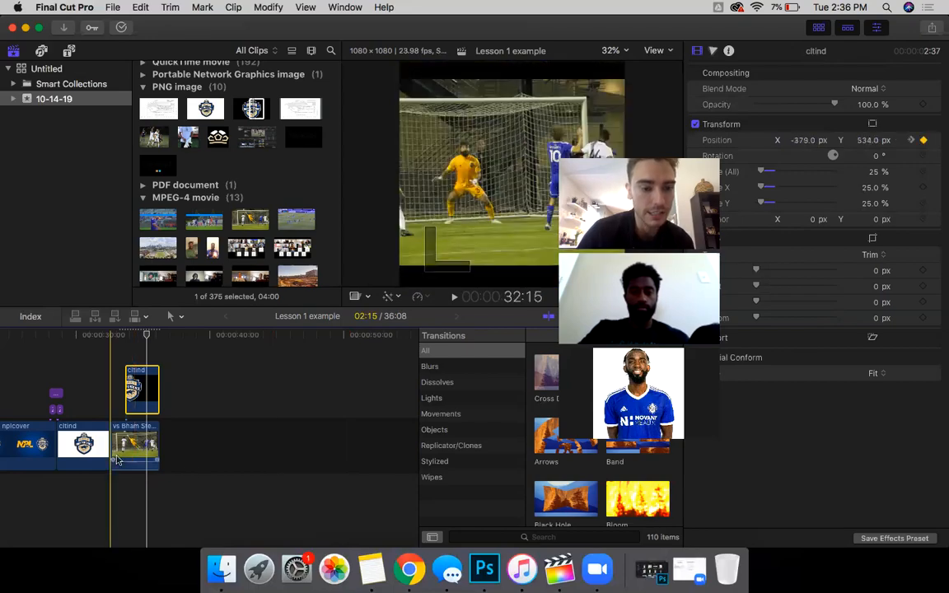
Step: Step through the slide frame by frame and nudge the logo right at frame 34:18
key("space")
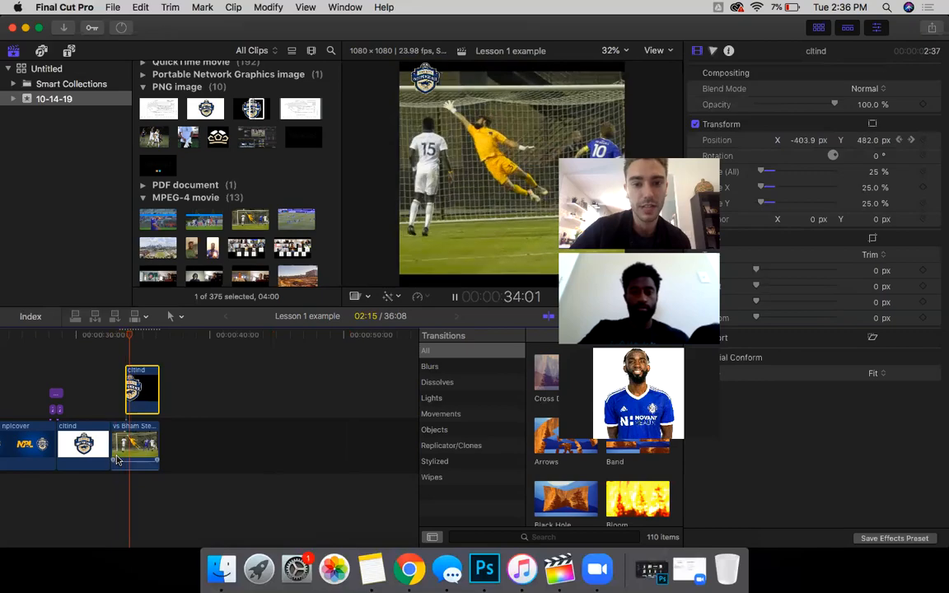
key("space")
key("Left")
key("Left")
key("Left")
key("Left")
key("Left")
key("Left")
key("Left")
key("Left")
key("Left")
key("Left")
key("Left")
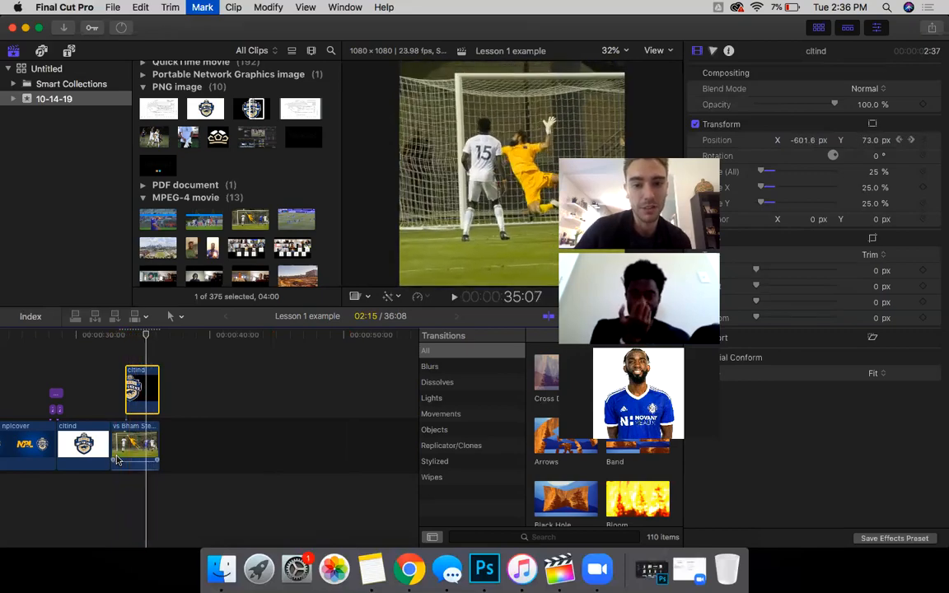
key("Left")
key("Left")
key("Left")
key("Left")
key("Left")
key("Left")
key("Left")
key("Left")
key("Left")
key("Left")
key("Left")
key("Left")
key("Left")
key("Left")
key("Left")
key("Left")
key("Left")
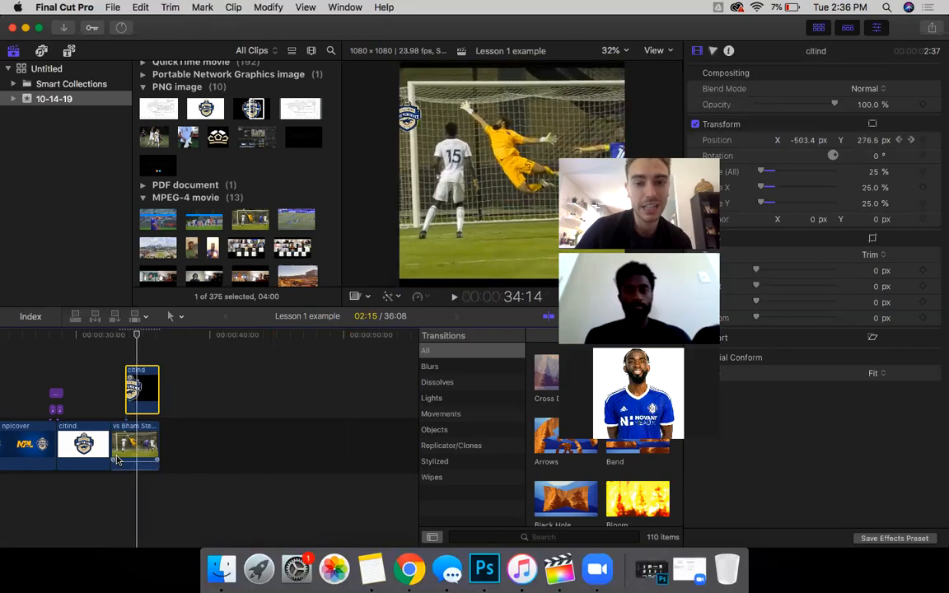
key("Left")
key("Left")
key("Right")
key("Right")
key("Right")
key("Right")
key("Right")
key("Right")
key("Right")
key("Right")
key("Right")
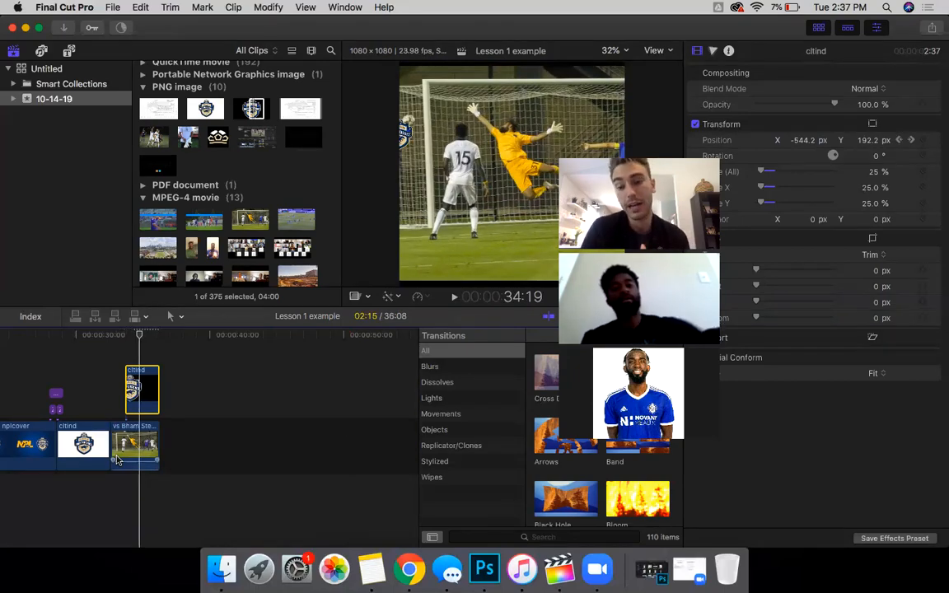
key("Right")
key("Right")
key("Right")
key("Right")
key("Right")
key("Right")
key("Right")
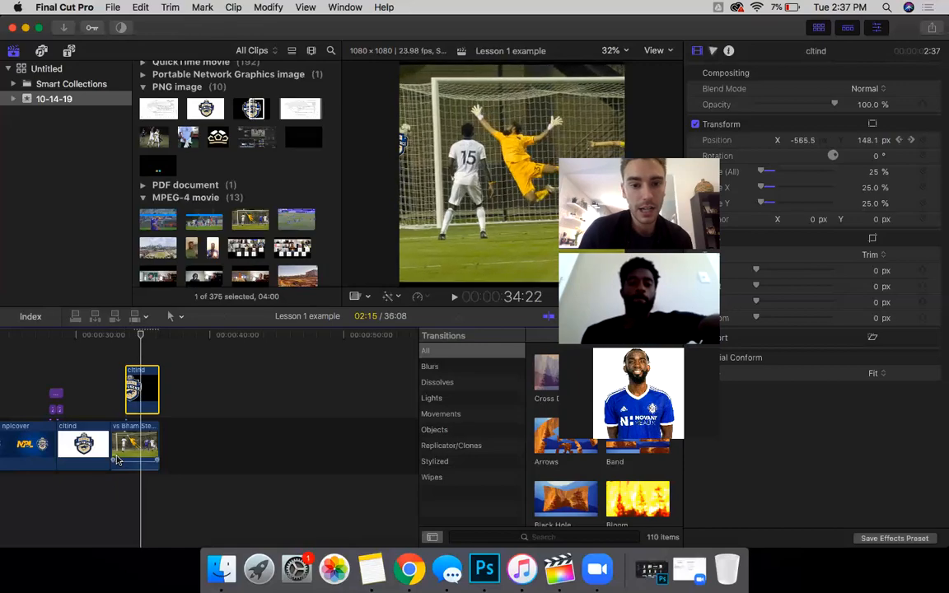
key("Left")
key("Left")
key("Left")
key("Left")
key("Left")
key("Left")
key("Left")
key("Left")
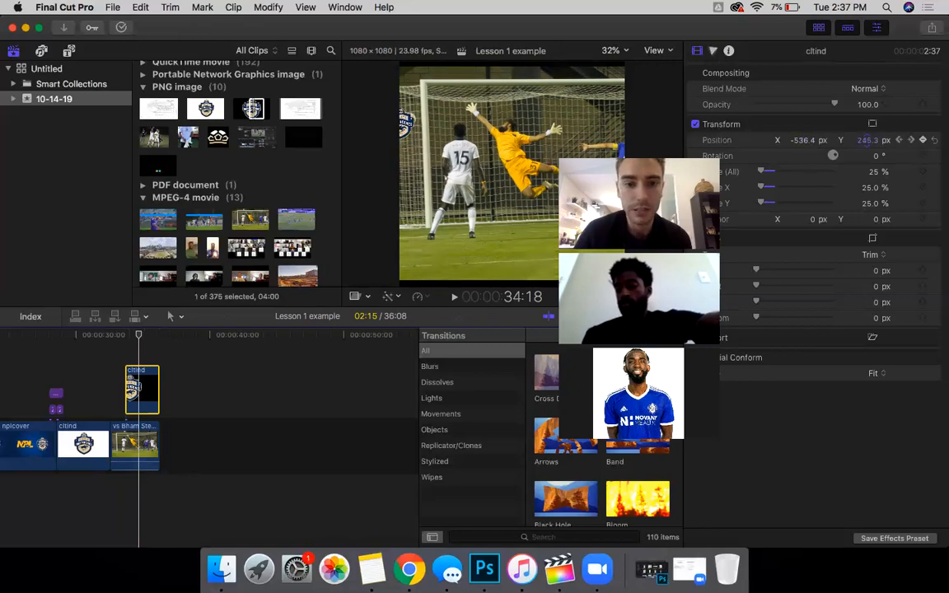
left_click_drag(804, 145, 849, 144)
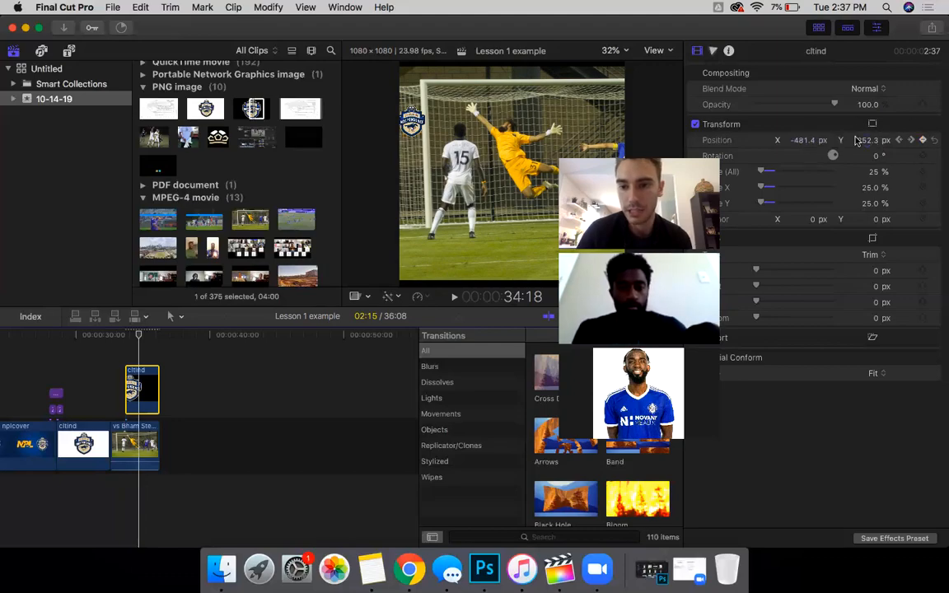
Step: Play the logo animation from the clip start twice to review it
left_click(127, 409)
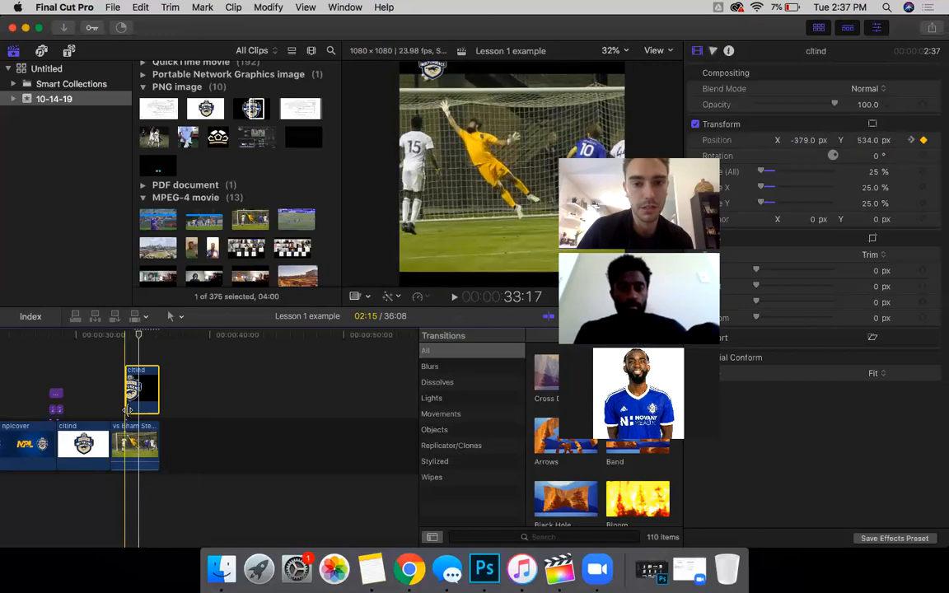
key("space")
key("space")
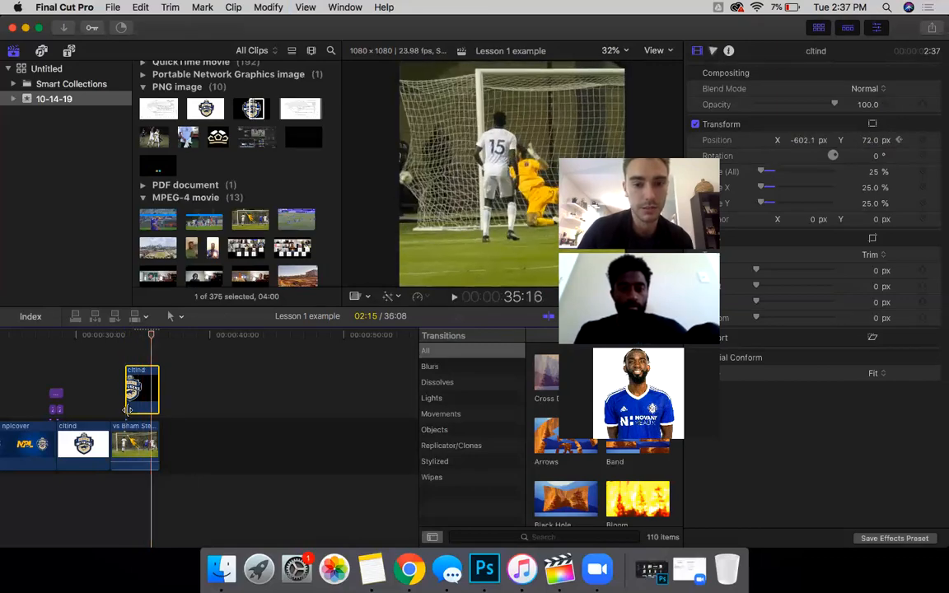
left_click(128, 410)
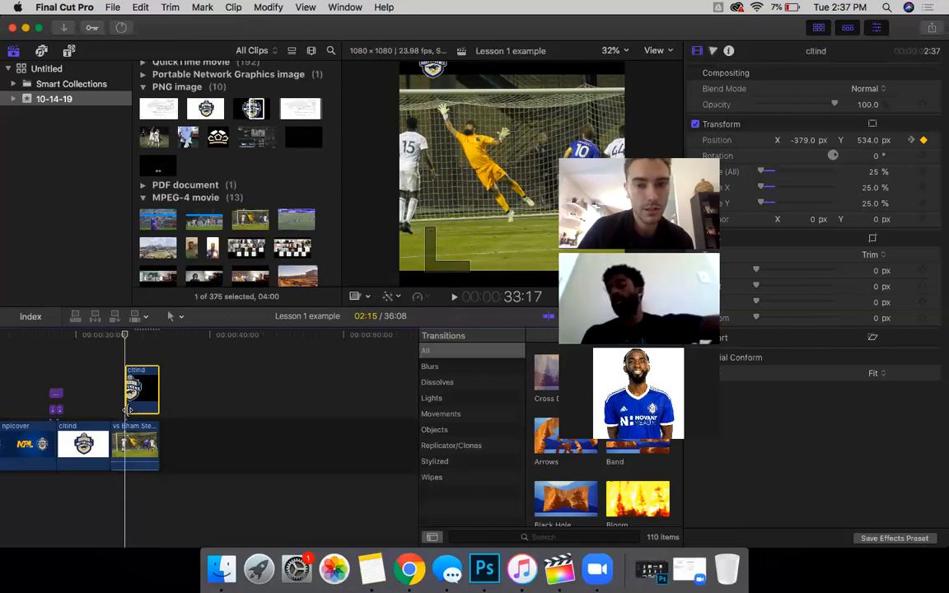
key("space")
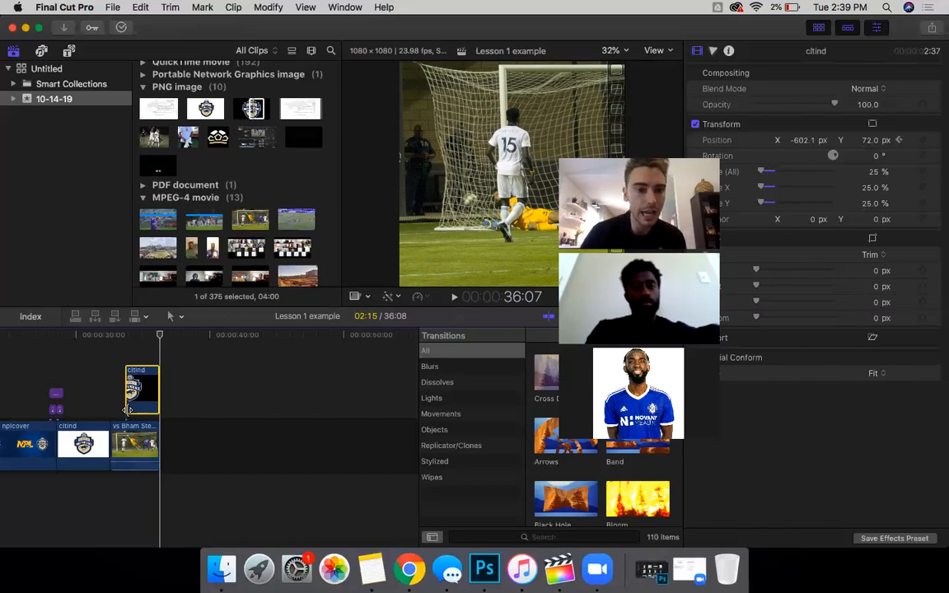
left_click(306, 141)
scroll(294, 178, "up", 2)
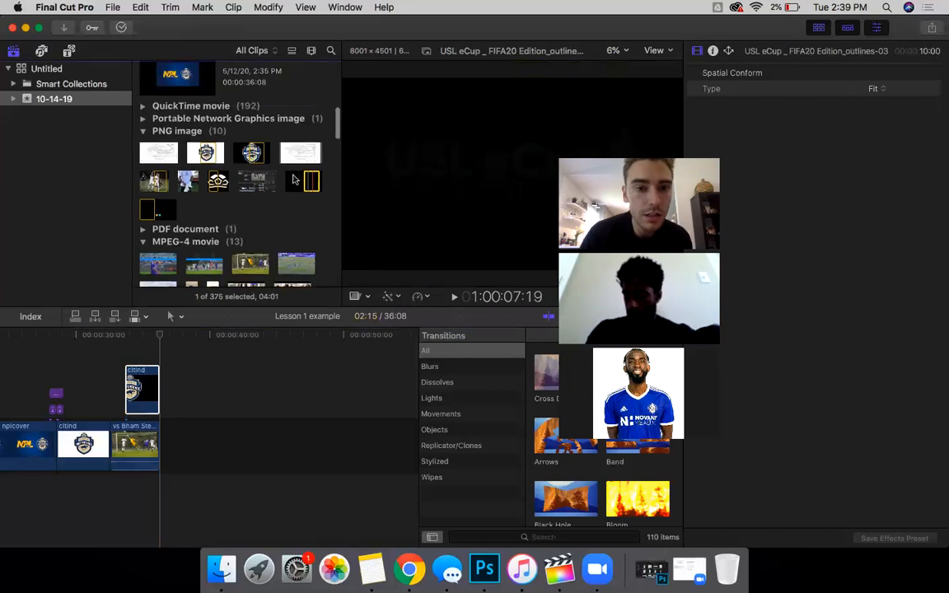
left_click_drag(310, 179, 196, 446)
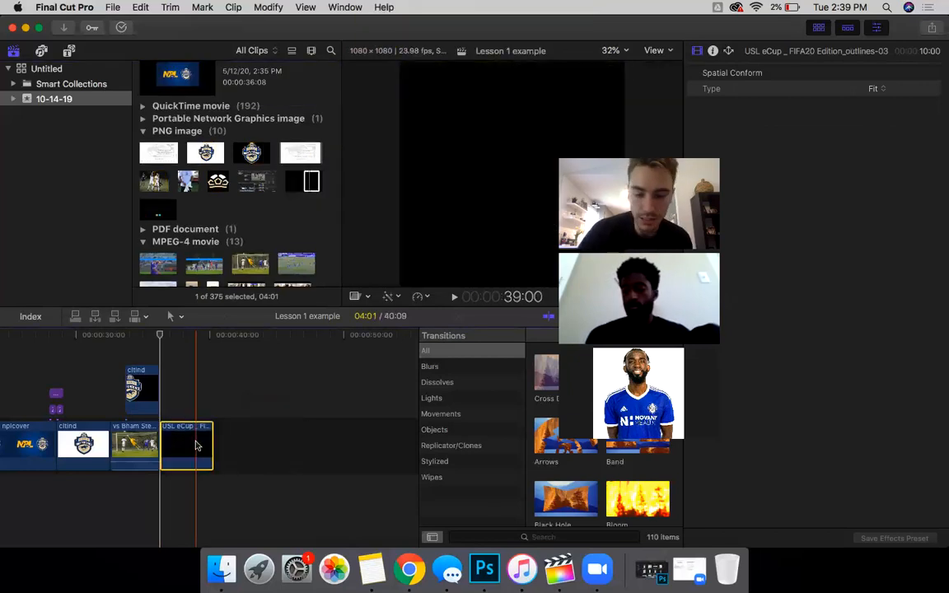
key("Delete")
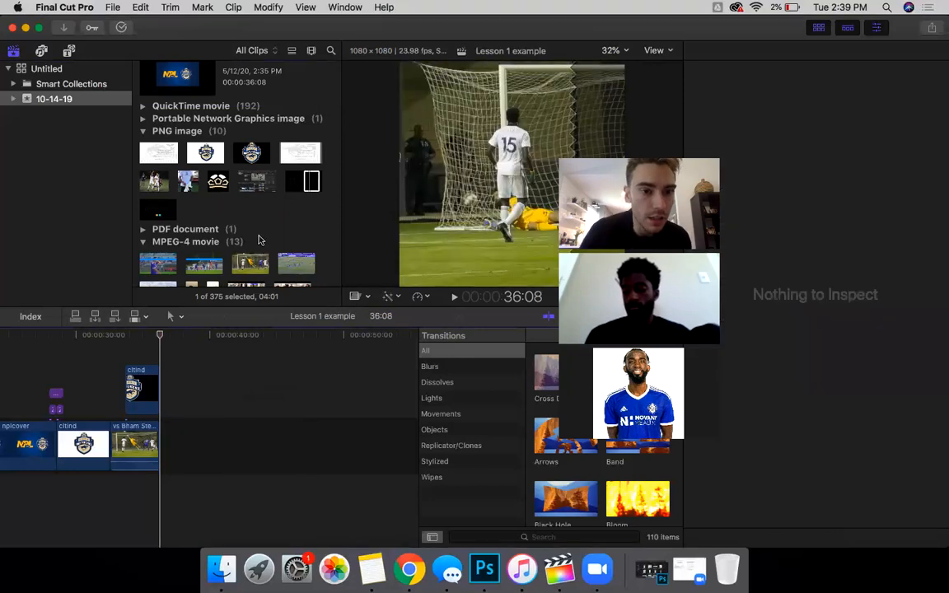
scroll(260, 239, "up", 5)
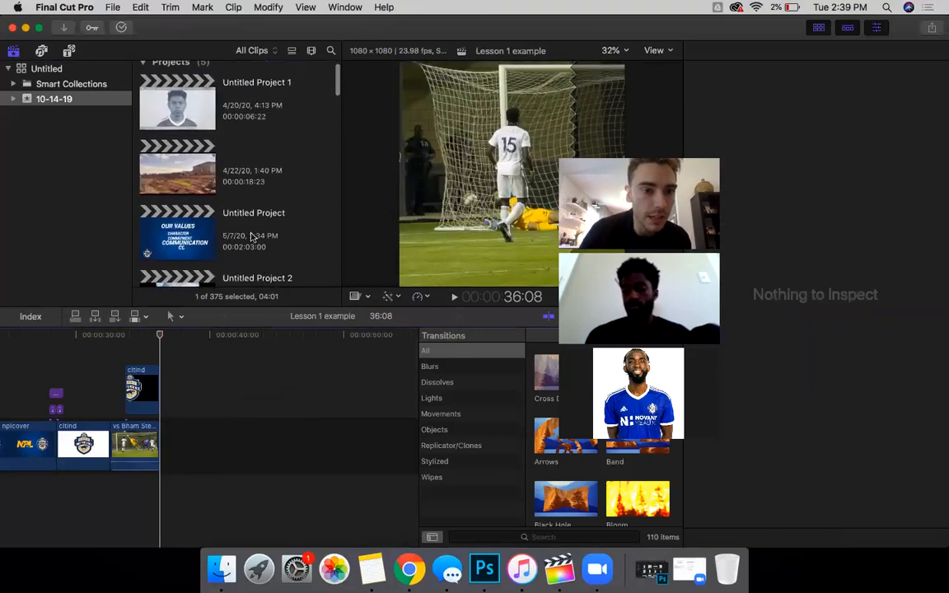
scroll(255, 239, "down", 3)
Step: Open Untitled Project 2, scroll to the end of its timeline, and select the crestbuild clip
left_click(177, 198)
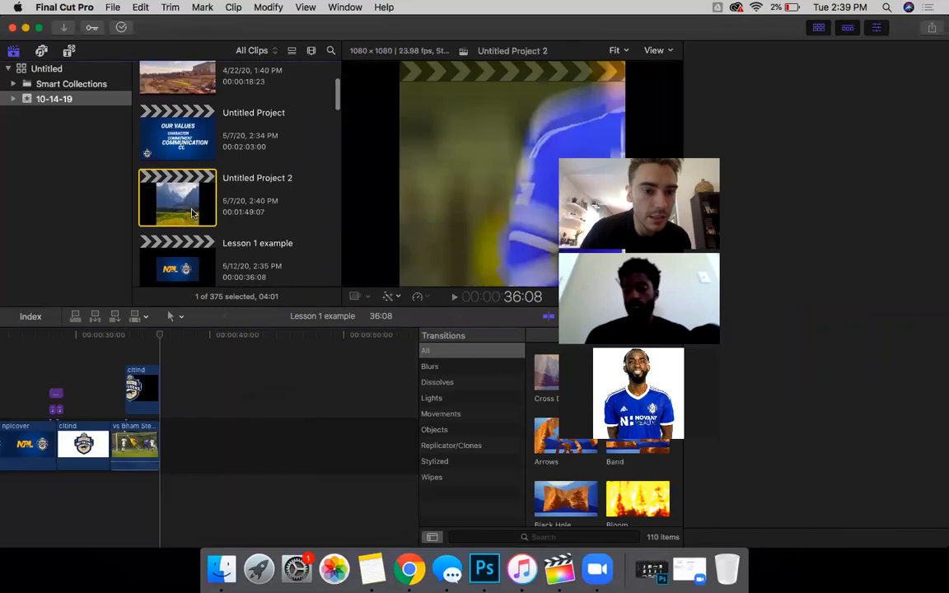
double_click(195, 221)
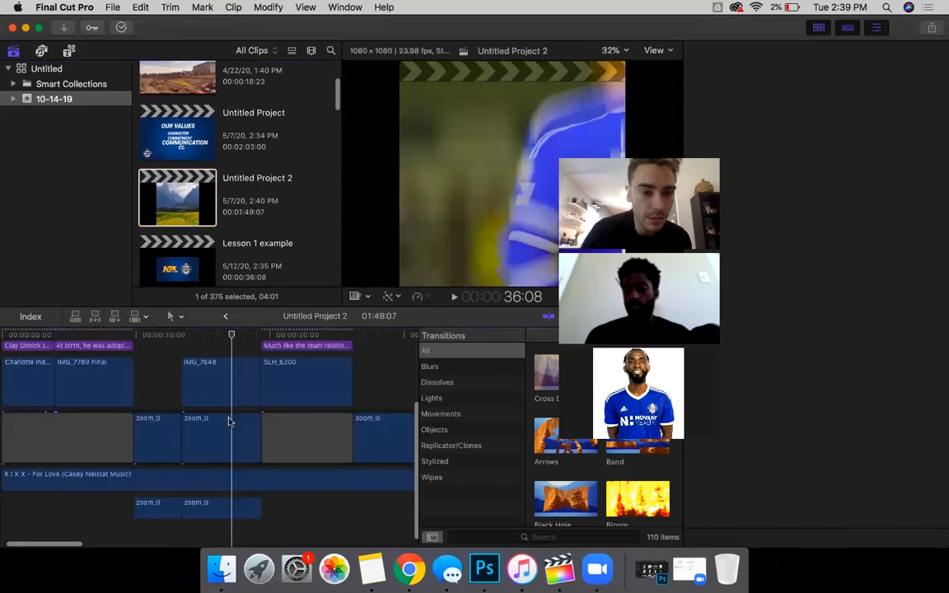
scroll(280, 423, "right", 12)
scroll(280, 423, "up", 4)
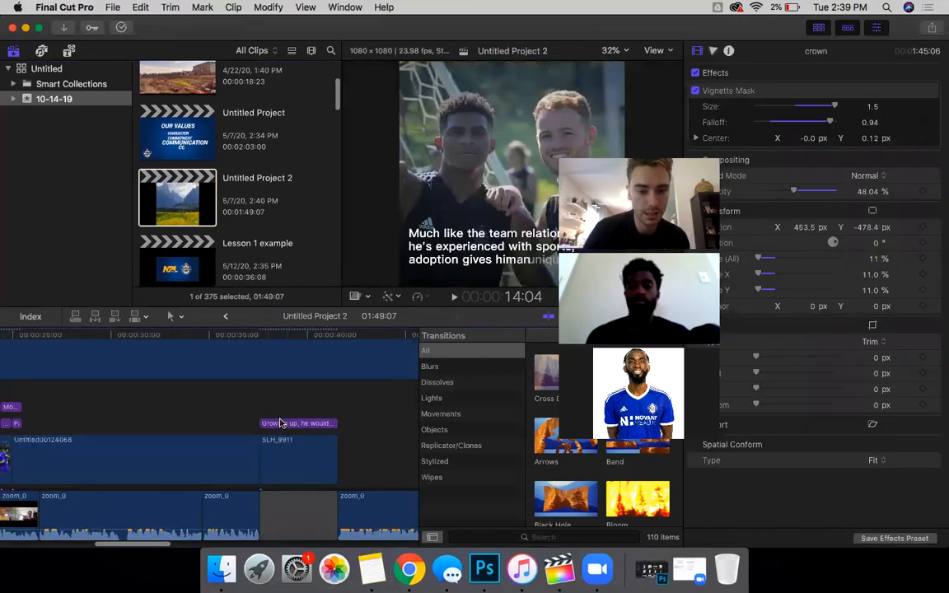
scroll(280, 423, "down", 5)
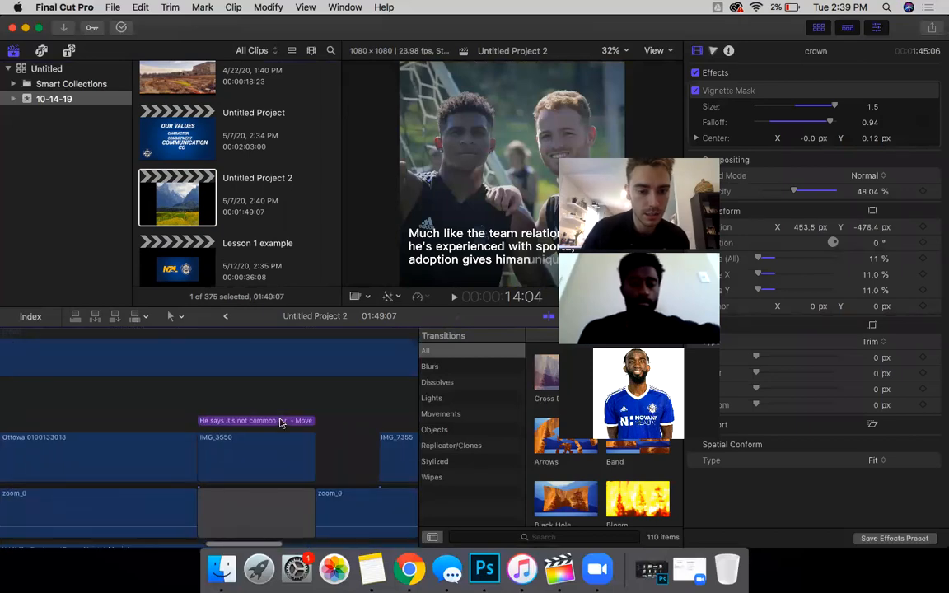
scroll(280, 423, "right", 5)
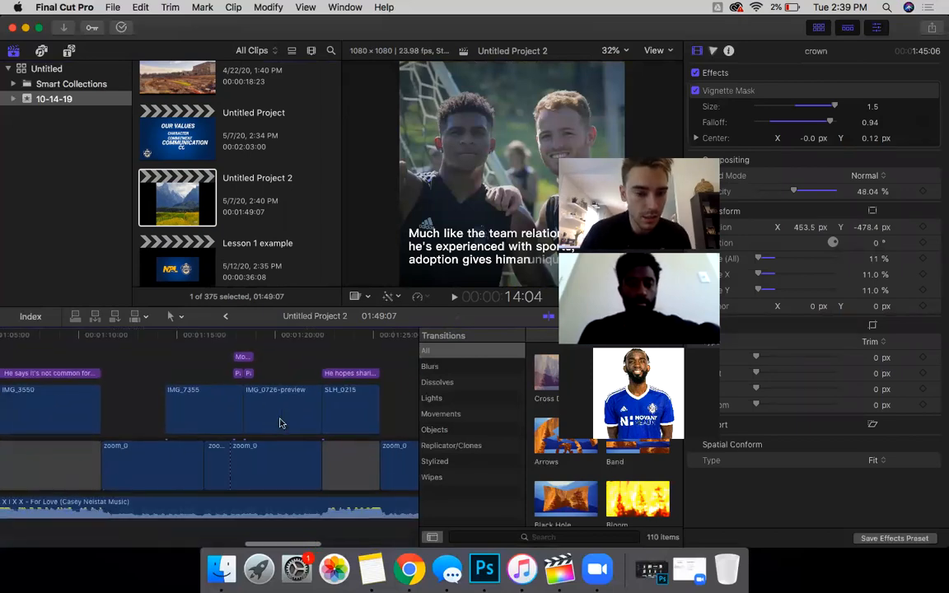
scroll(182, 416, "right", 15)
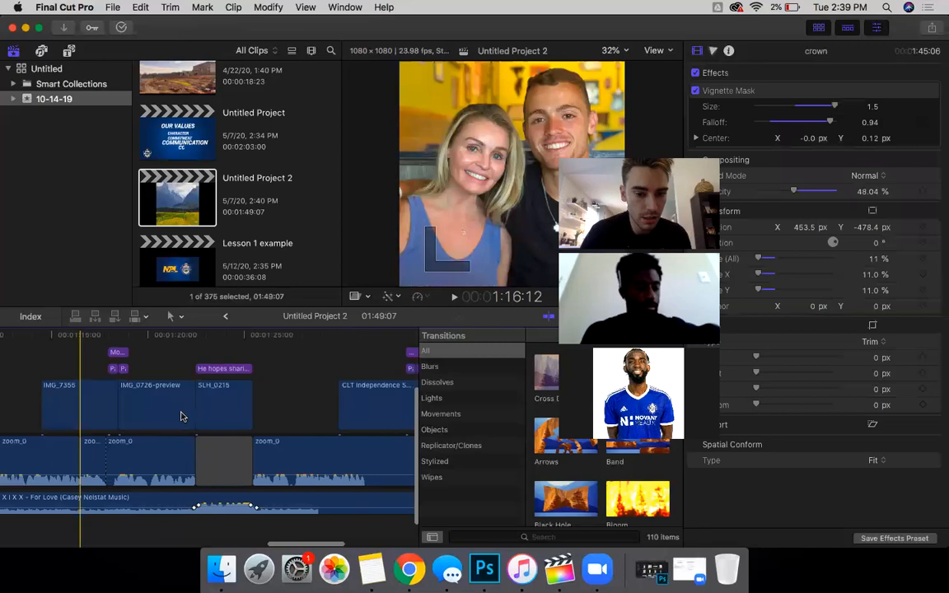
scroll(180, 425, "up", 2)
scroll(179, 425, "left", 1)
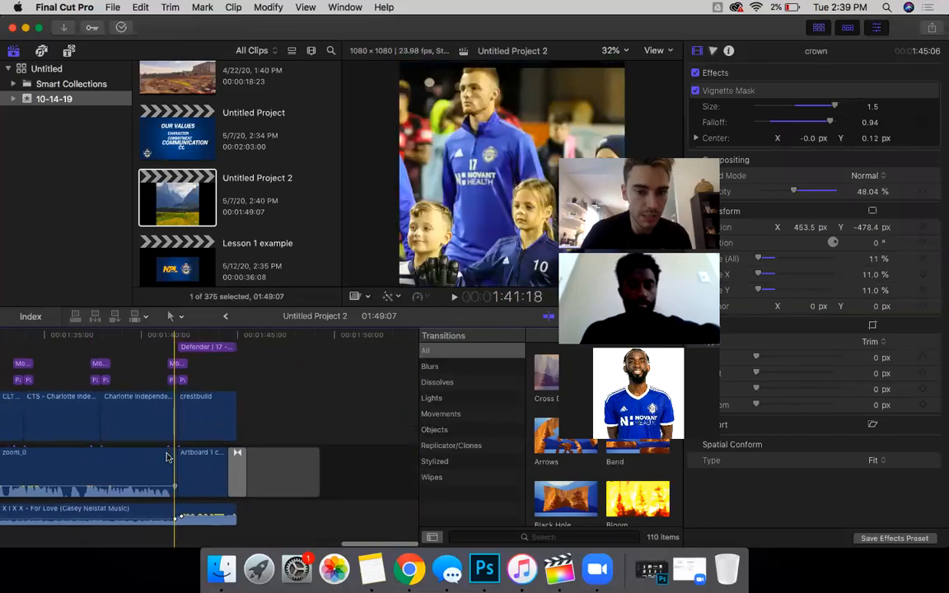
scroll(177, 435, "up", 5)
scroll(198, 454, "left", 1)
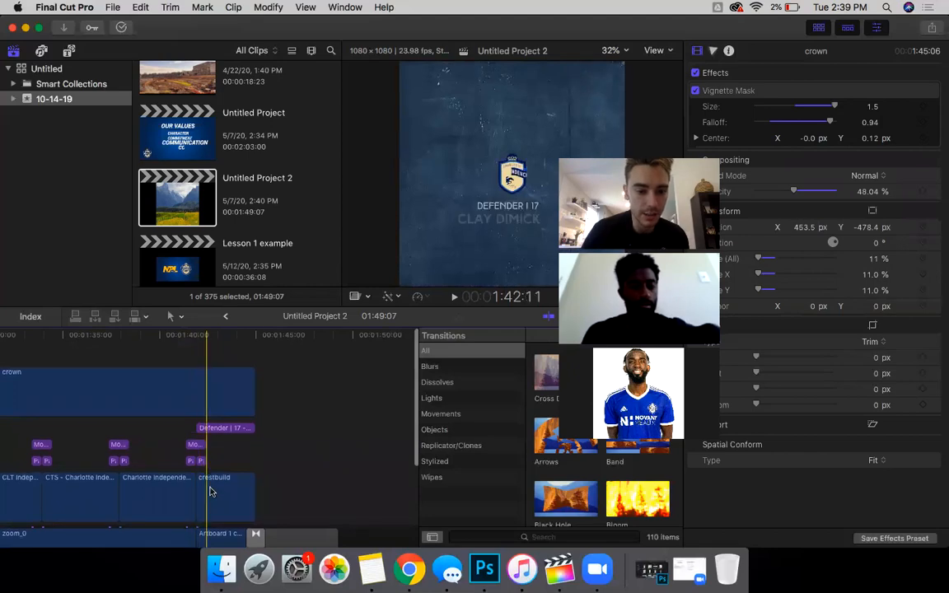
left_click(237, 479)
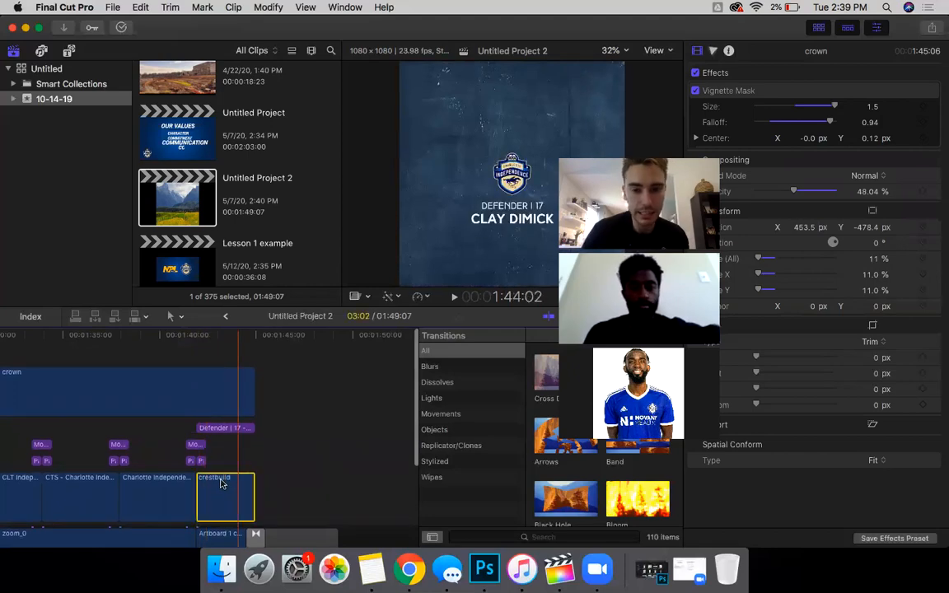